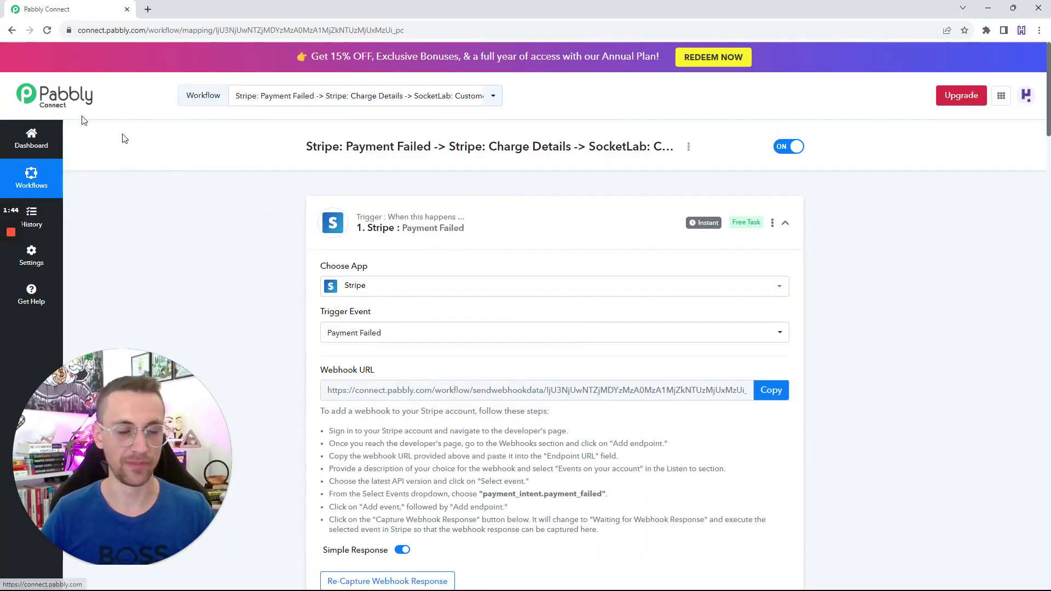
Zoom in on the Pabbly Connect workflow, scroll its webhook steps, and go to Stripe's Webhooks list.
key(ctrl+plus)
key(ctrl+plus)
key(ctrl+plus)
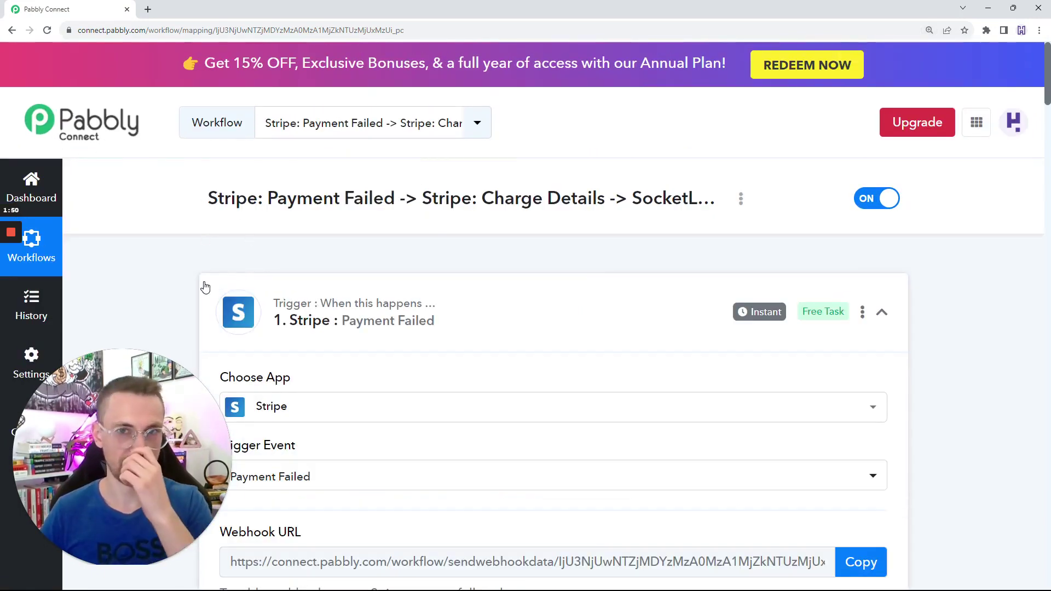
scroll(339, 255, down, 1)
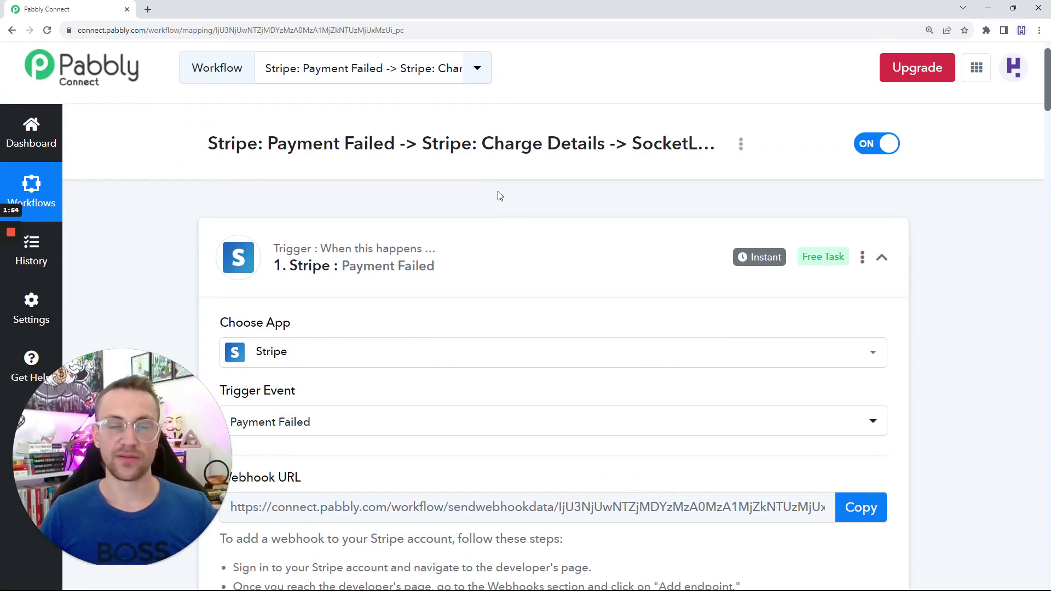
scroll(499, 197, down, 1)
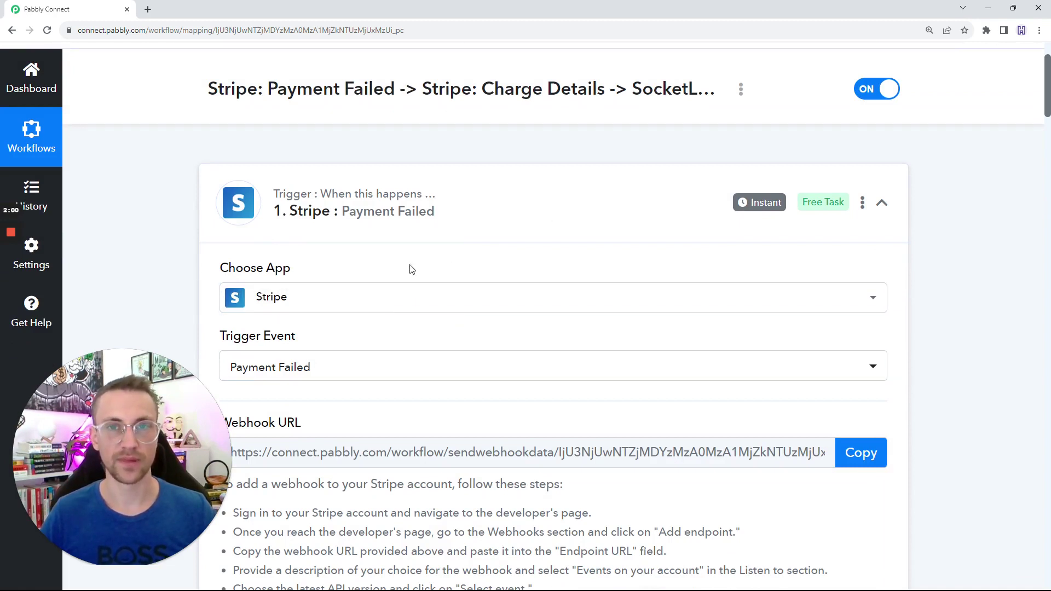
scroll(379, 270, down, 1)
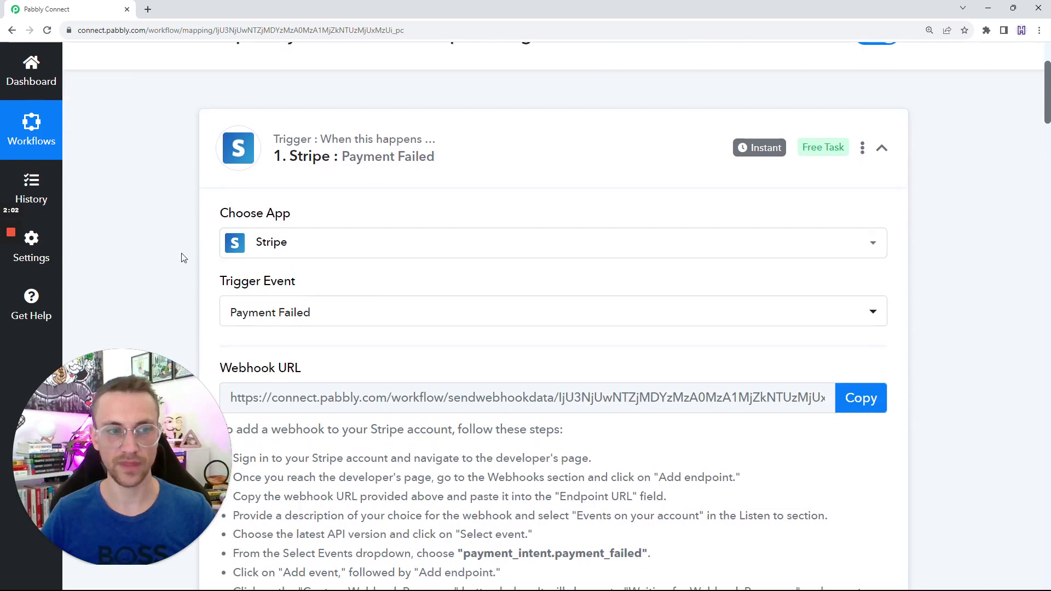
click(10, 277)
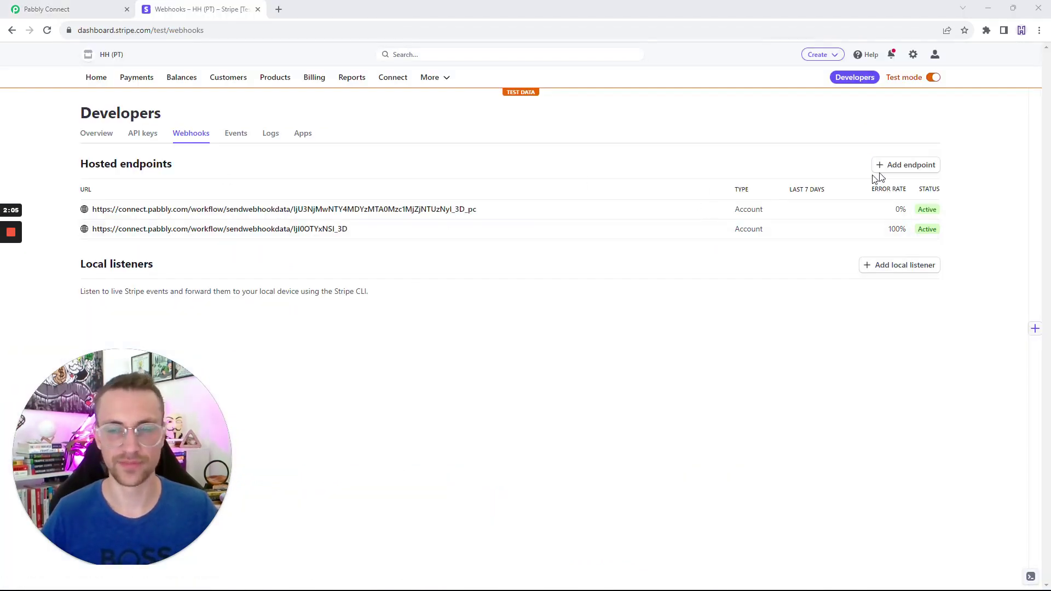
Start a new Stripe webhook endpoint and paste in the Pabbly Connect webhook URL.
click(905, 166)
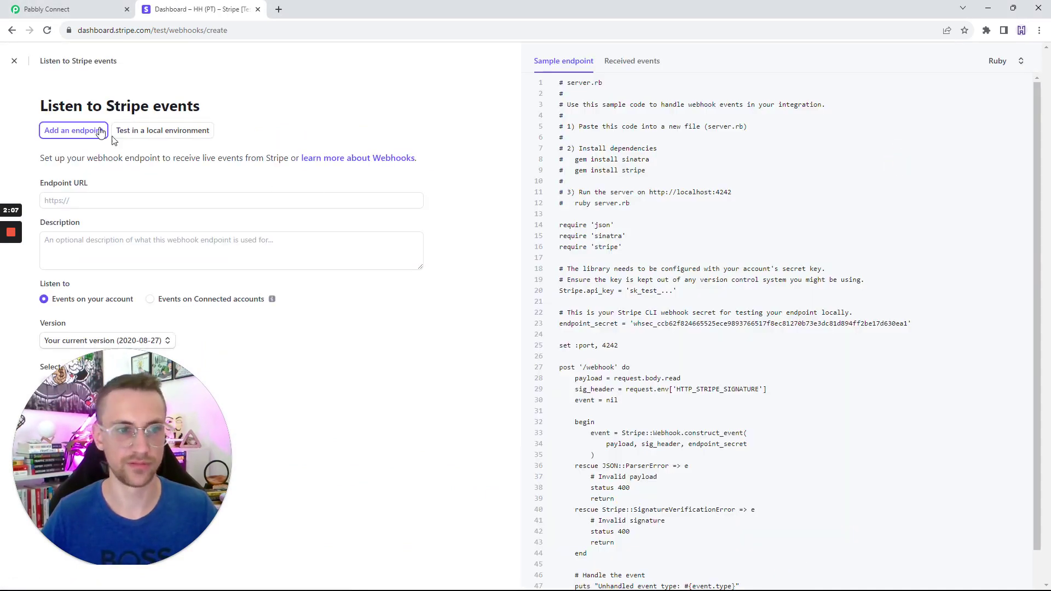
click(11, 62)
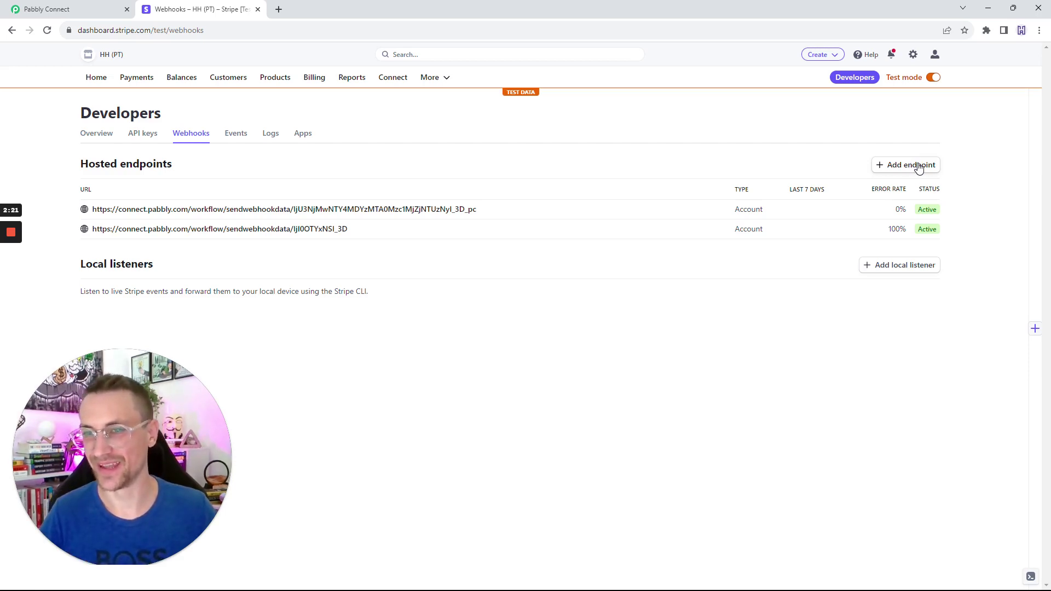
click(907, 166)
click(145, 199)
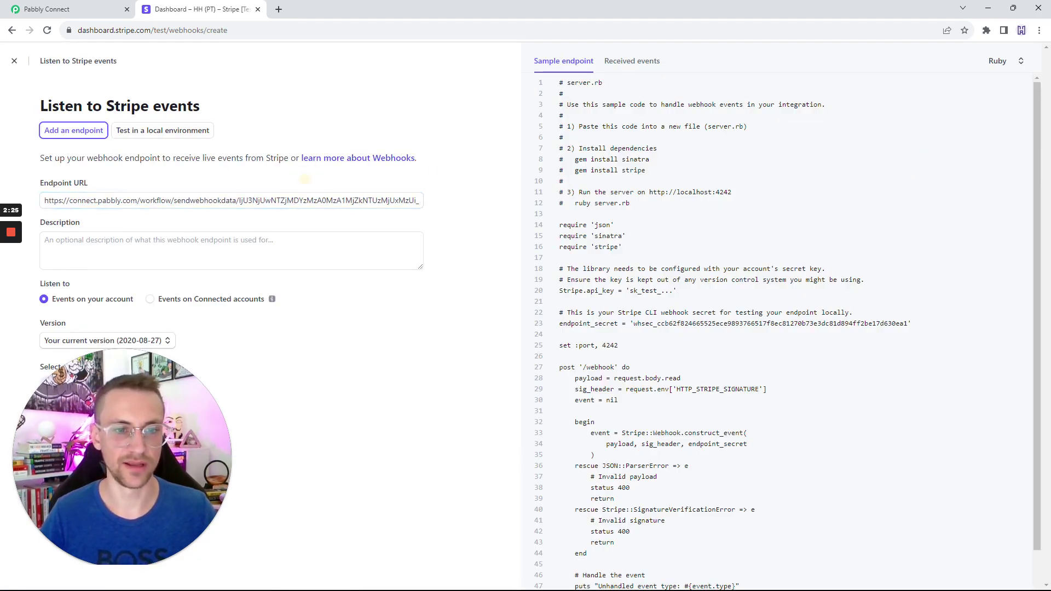
click(412, 253)
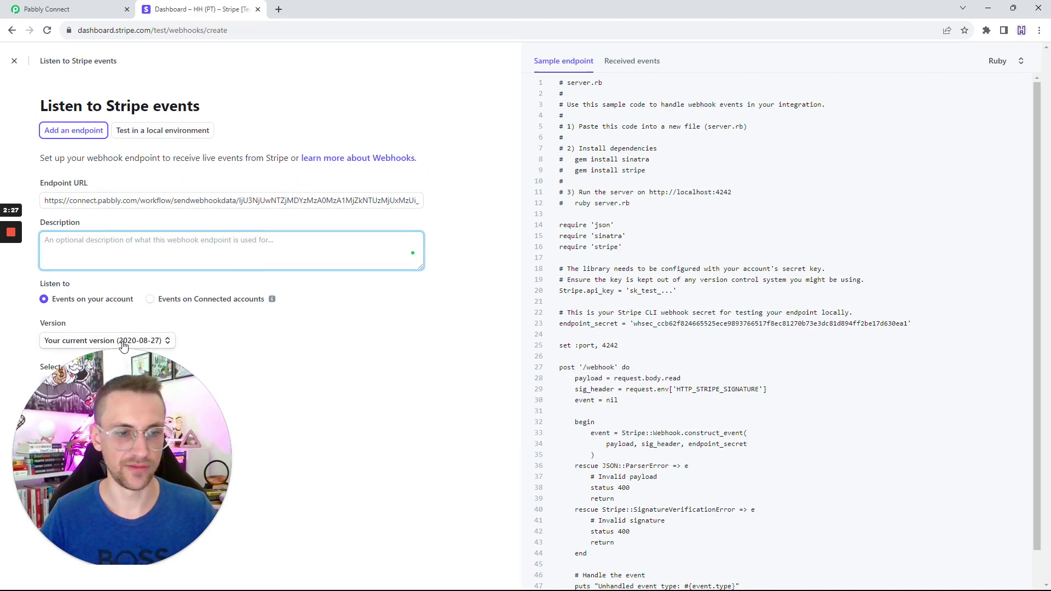
Subscribe the endpoint to payment_intent.payment_failed, found by searching 'failed', and create it.
click(75, 389)
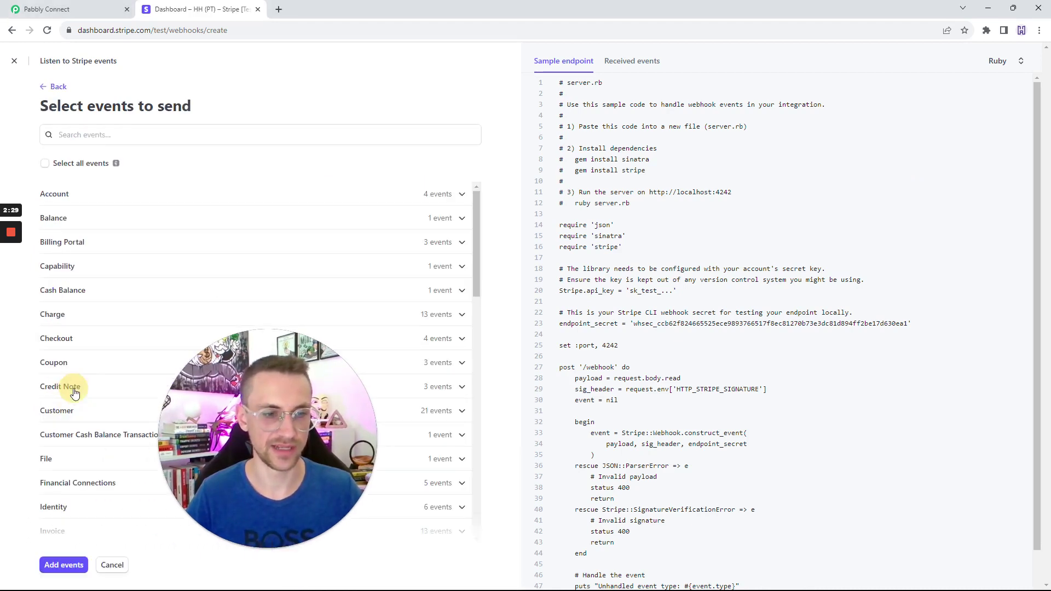
drag(254, 382, 562, 389)
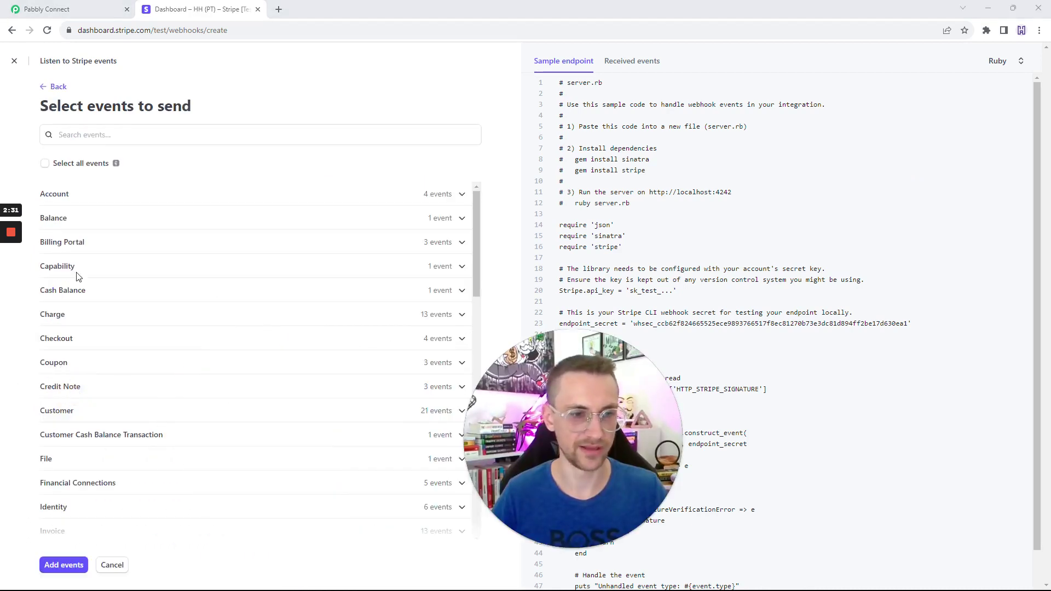
click(82, 134)
text(pa)
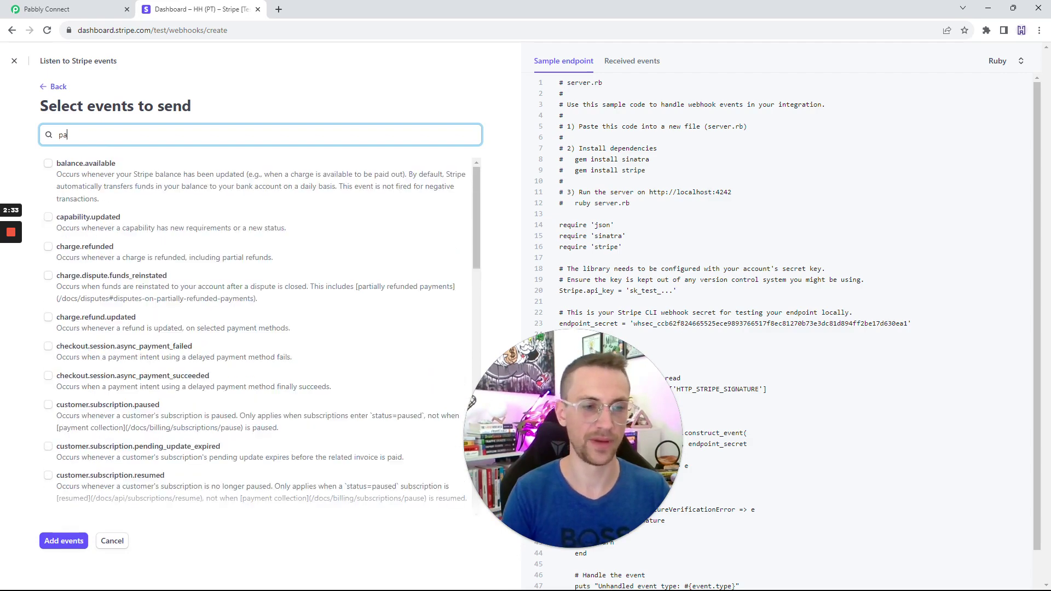
text(yment)
key(BackSpace)
key(BackSpace)
key(BackSpace)
key(BackSpace)
key(BackSpace)
key(BackSpace)
key(BackSpace)
text(faile)
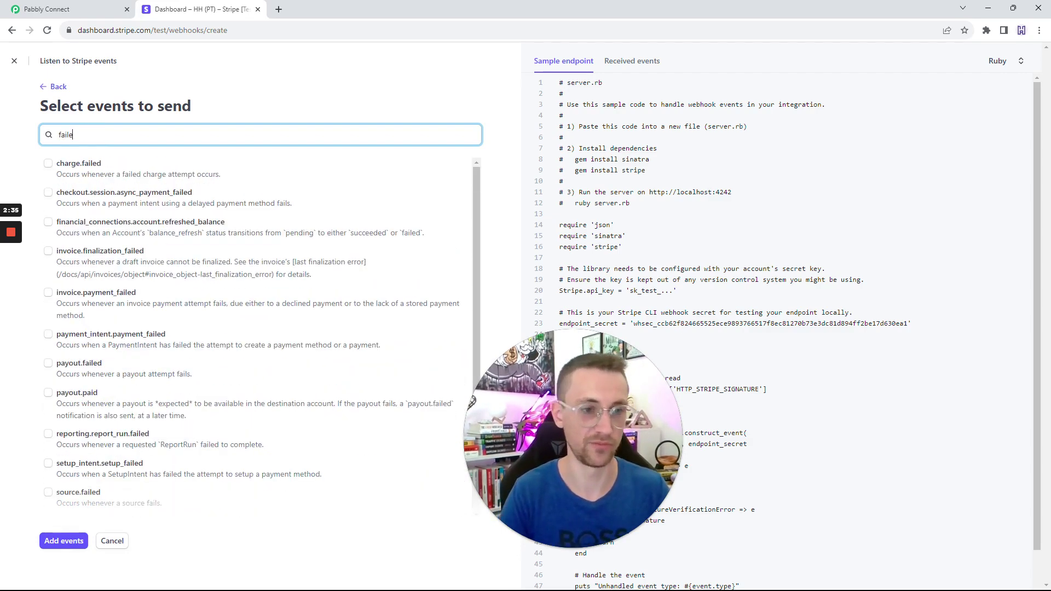
text(d)
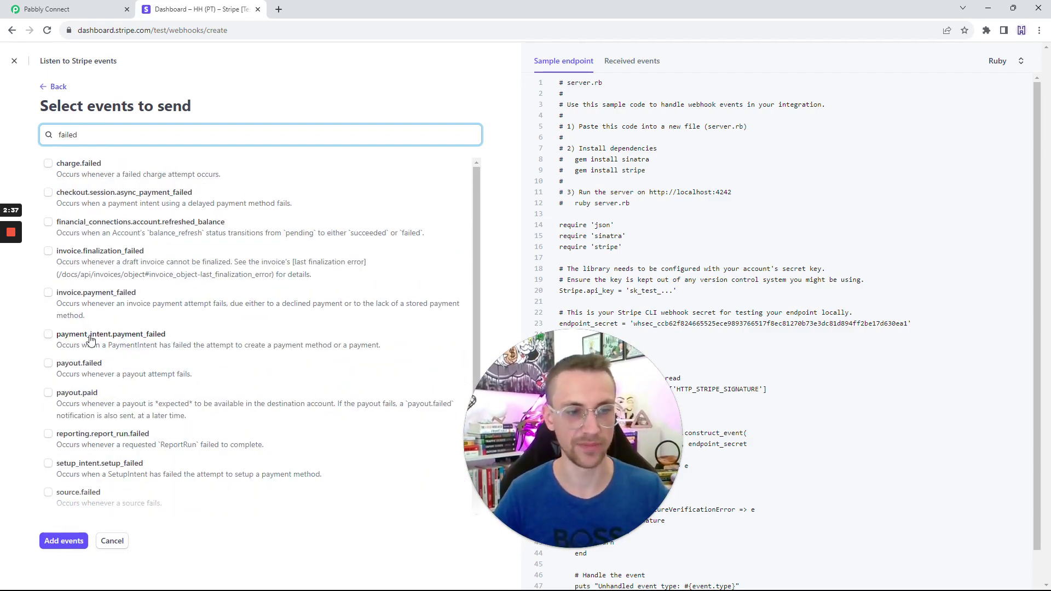
click(153, 341)
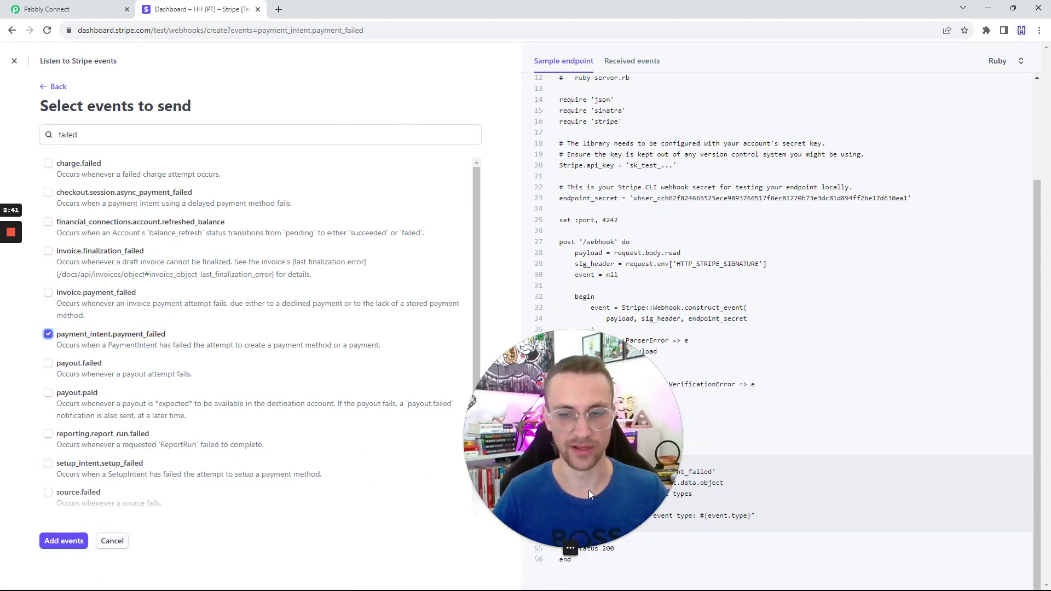
click(62, 542)
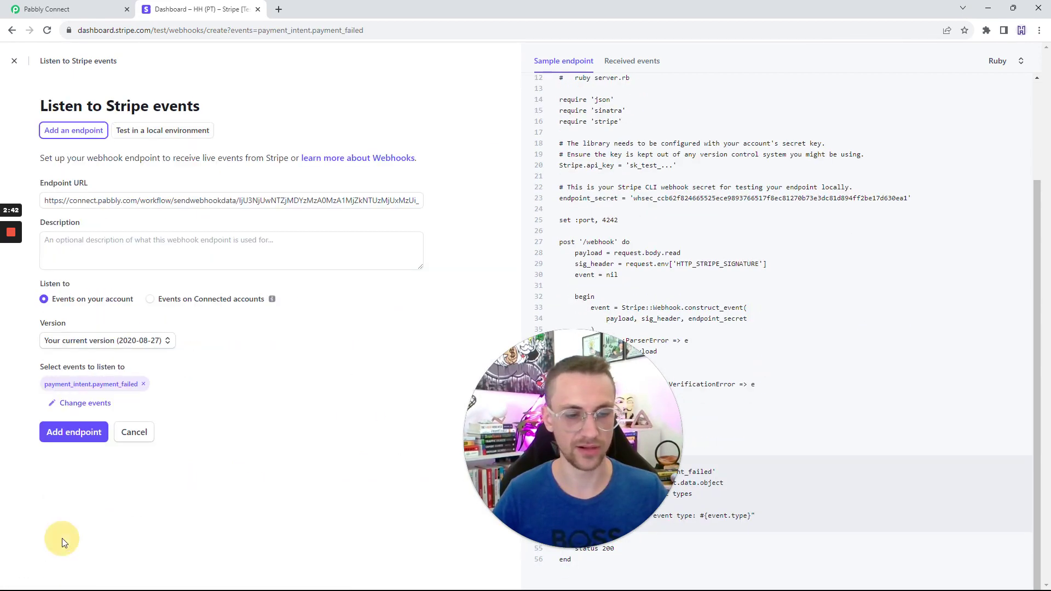
click(85, 432)
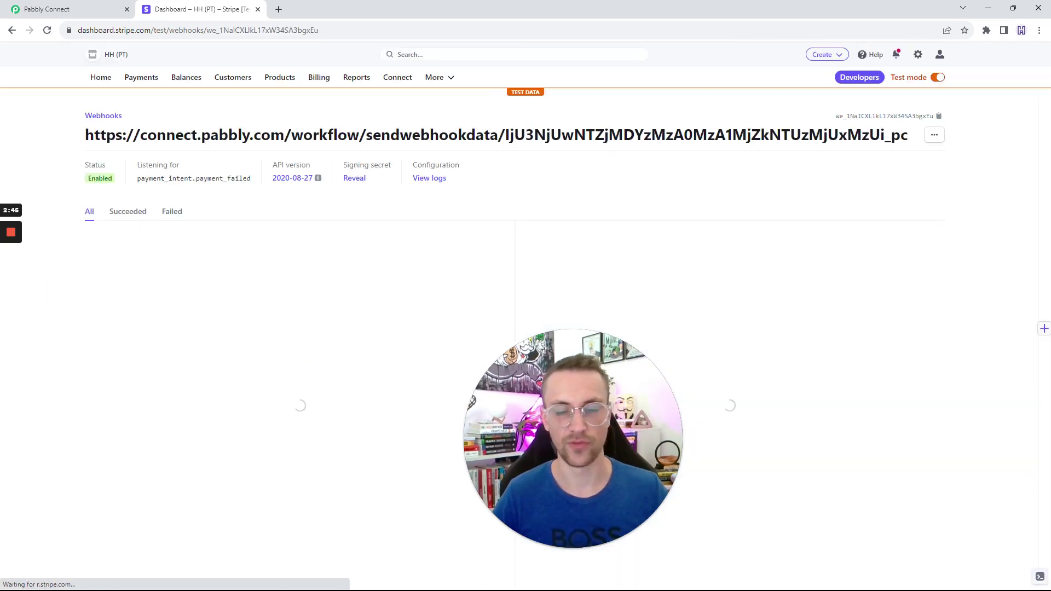
Return to the Pabbly Connect workflow and scroll past the trigger's webhook URL.
click(107, 5)
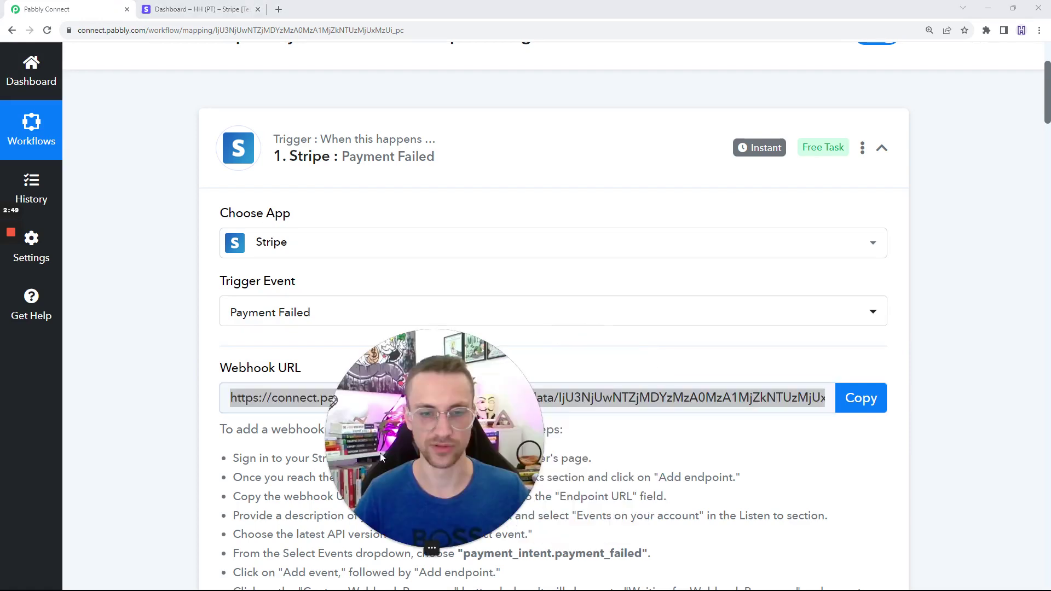
scroll(141, 263, up, 3)
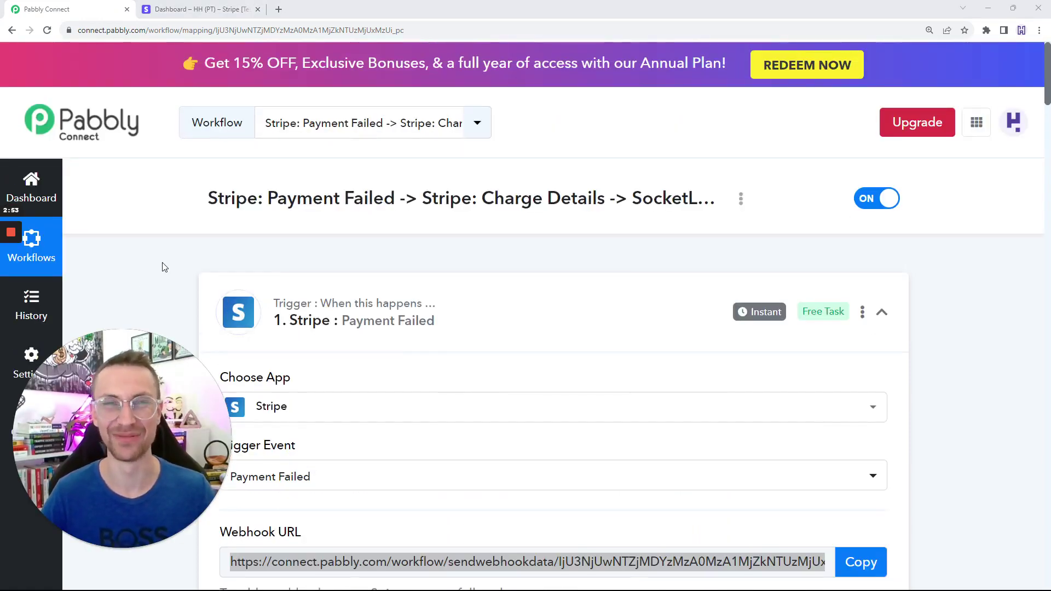
scroll(197, 277, down, 2)
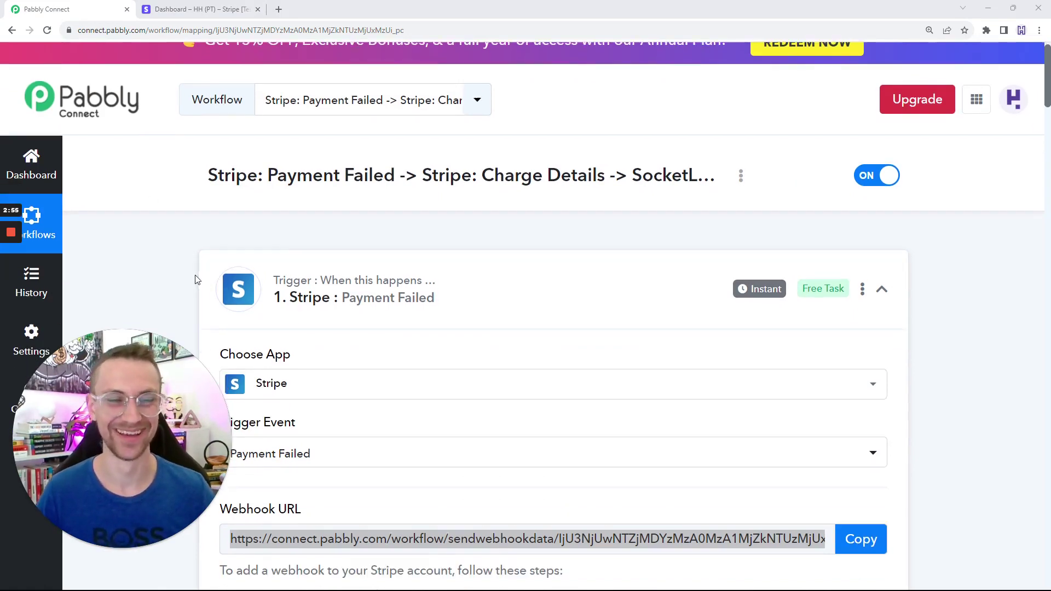
click(158, 210)
scroll(159, 241, down, 2)
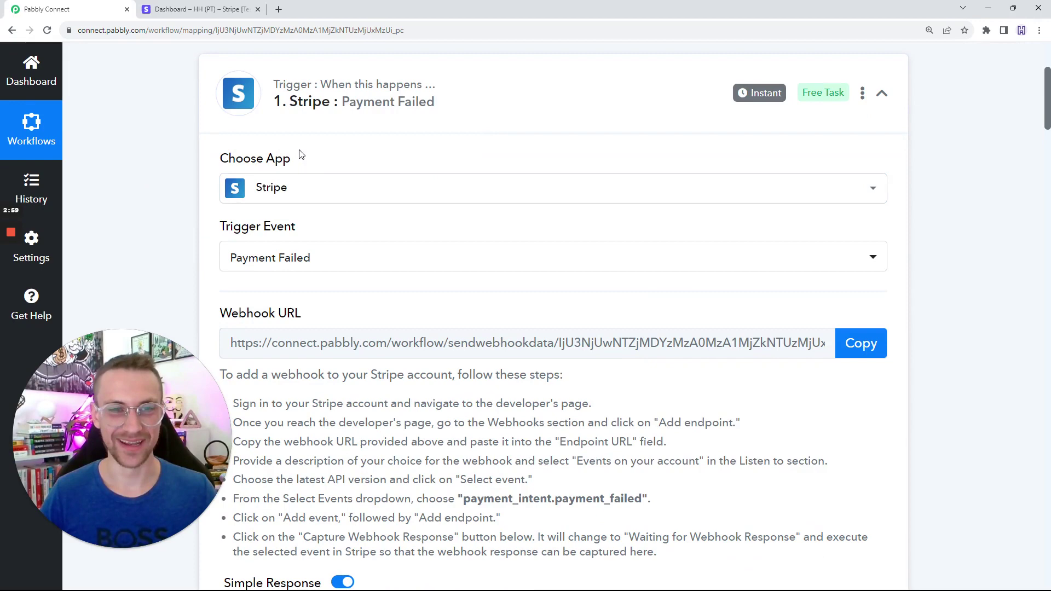
scroll(351, 220, down, 3)
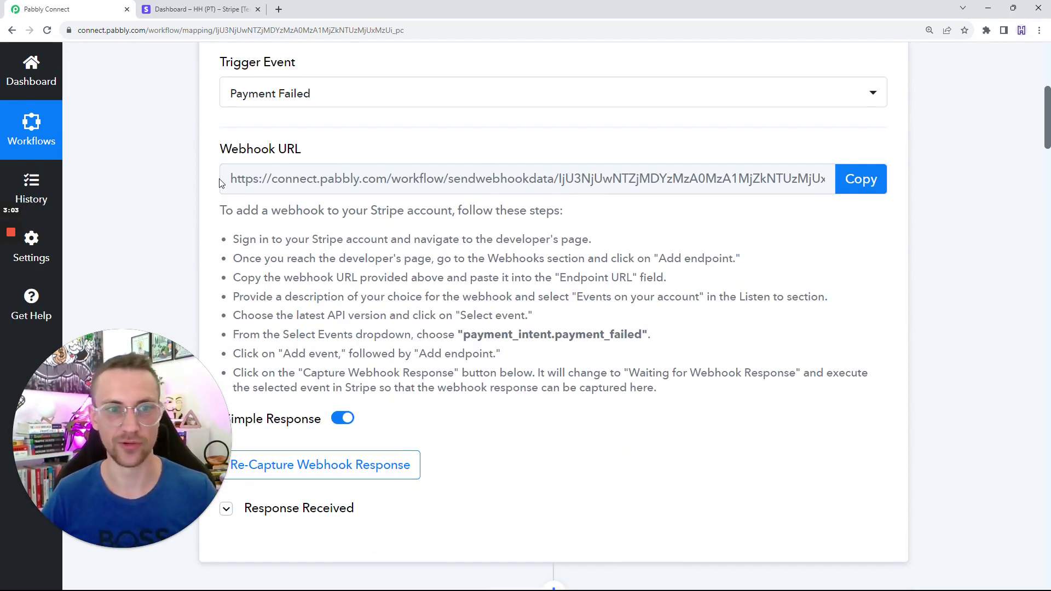
drag(227, 179, 938, 236)
click(938, 237)
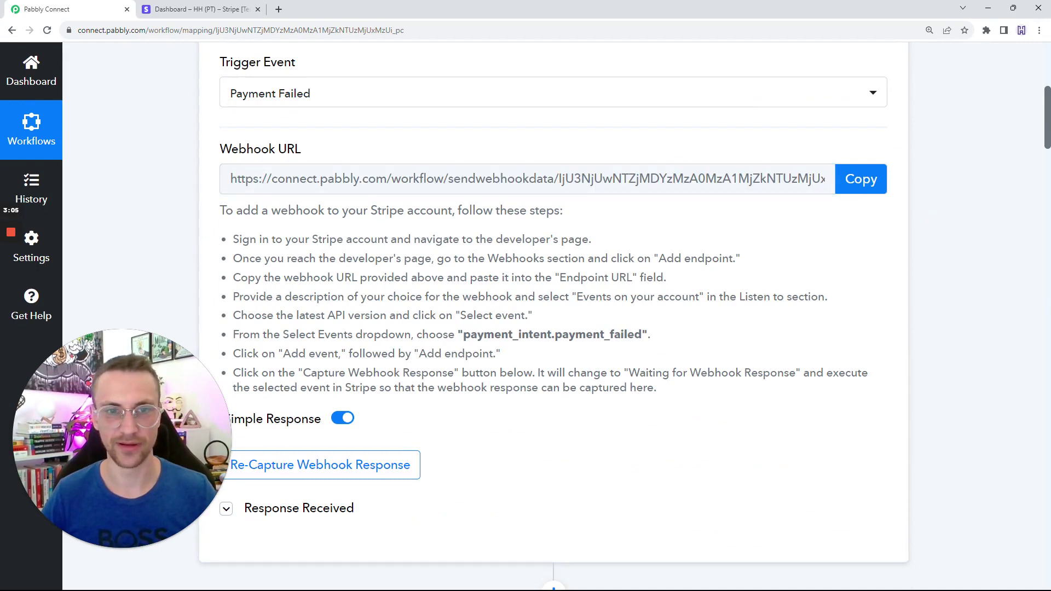
scroll(312, 192, down, 5)
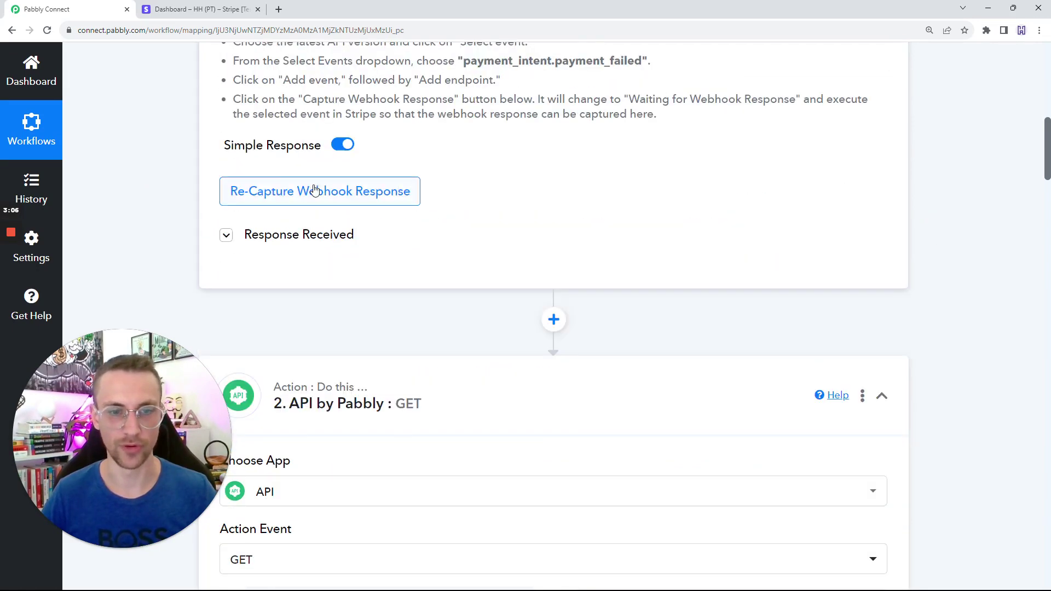
Expand the trigger's Response Received to show the payment_intent.payment_failed labels and values.
click(293, 238)
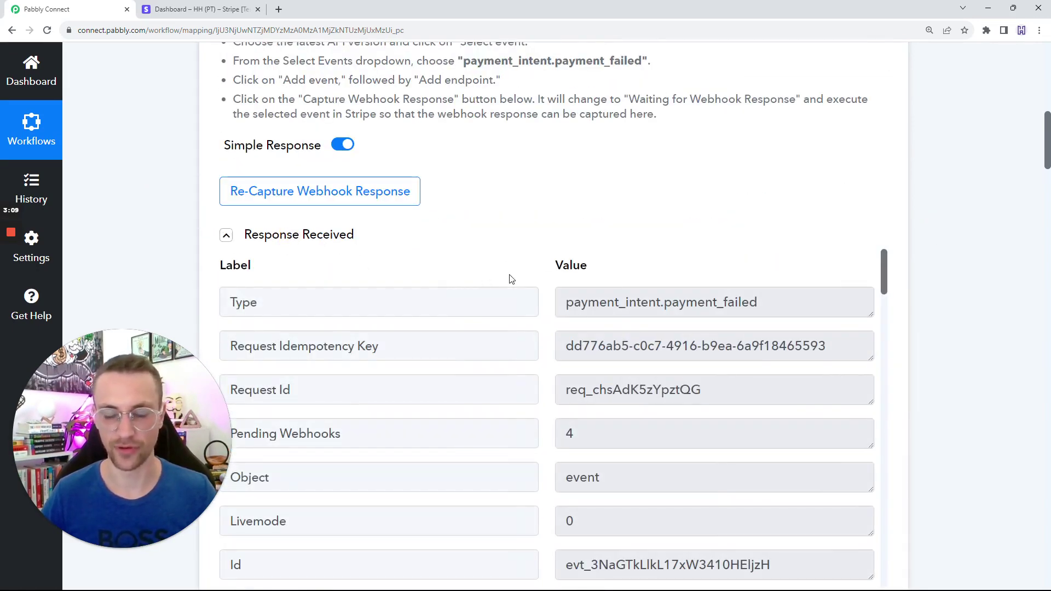
click(296, 235)
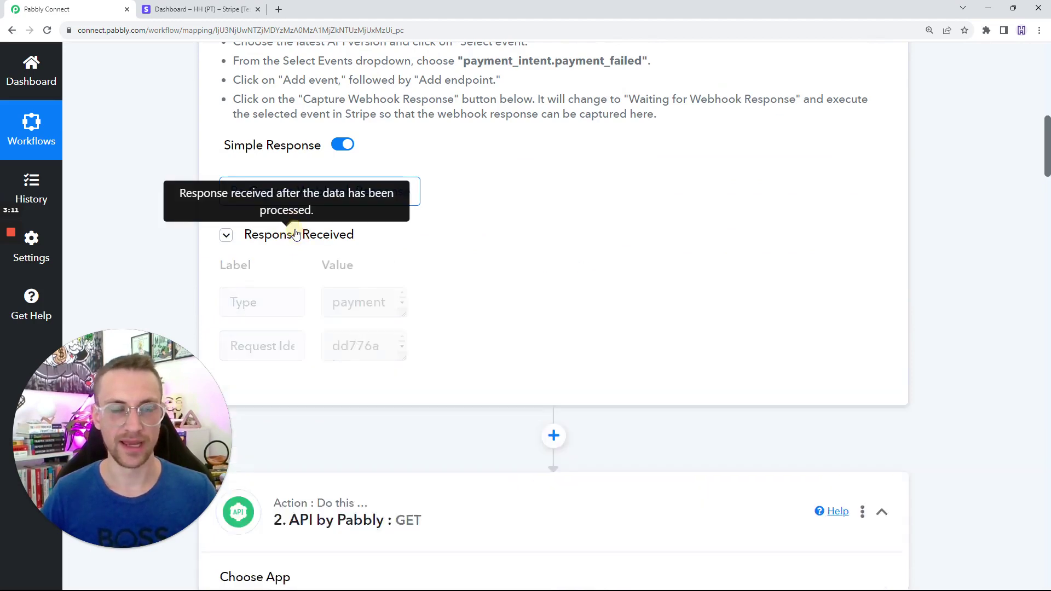
scroll(368, 258, down, 3)
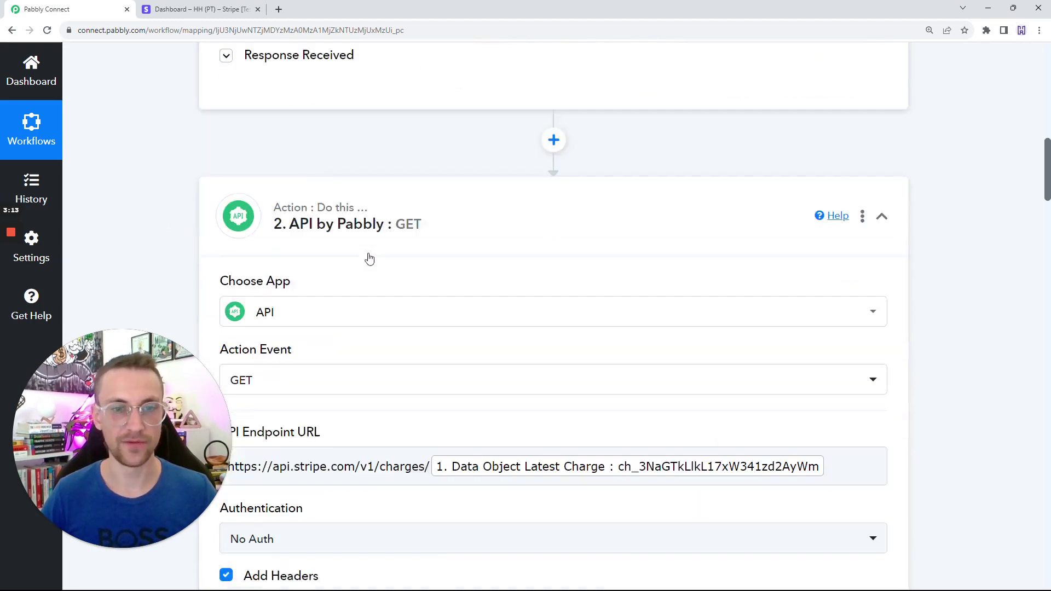
scroll(366, 258, up, 4)
click(305, 290)
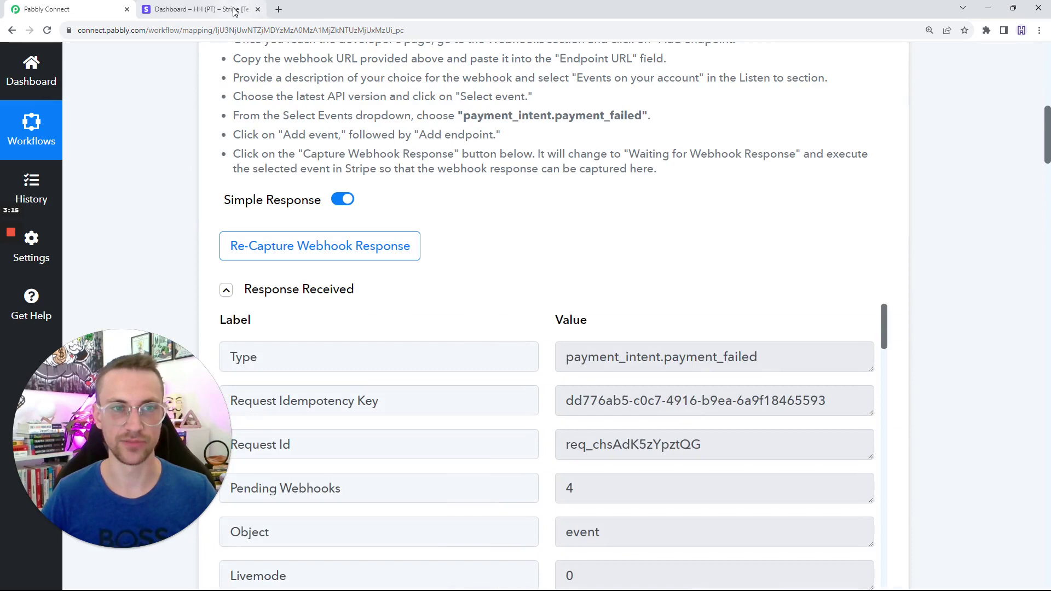
Open Stripe's Products page, then search the web for 'stripe test cards' in a new tab.
click(235, 11)
click(274, 79)
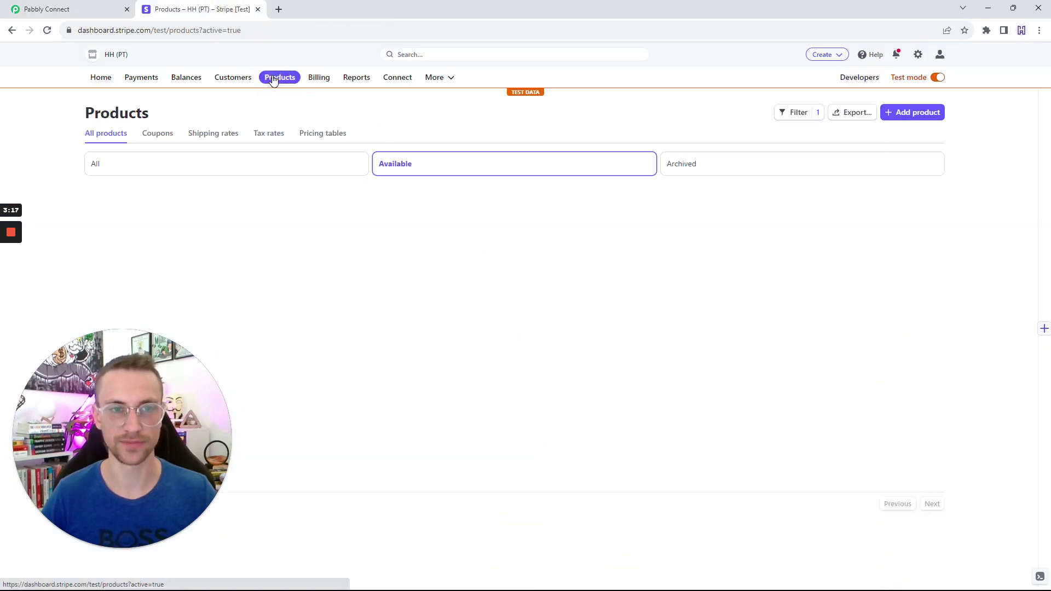
click(278, 10)
text(stri)
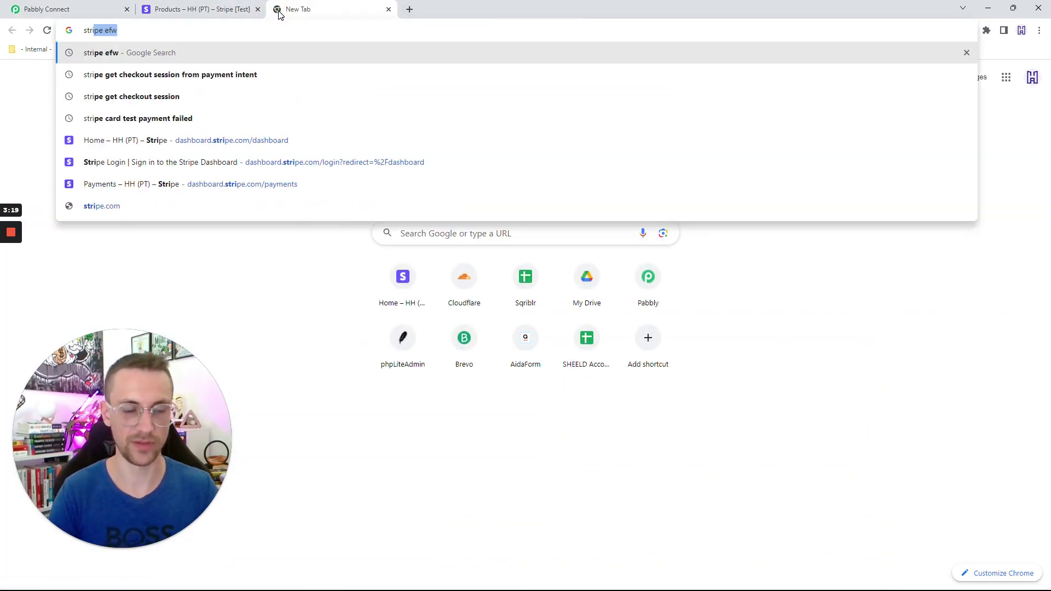
text(pe test card)
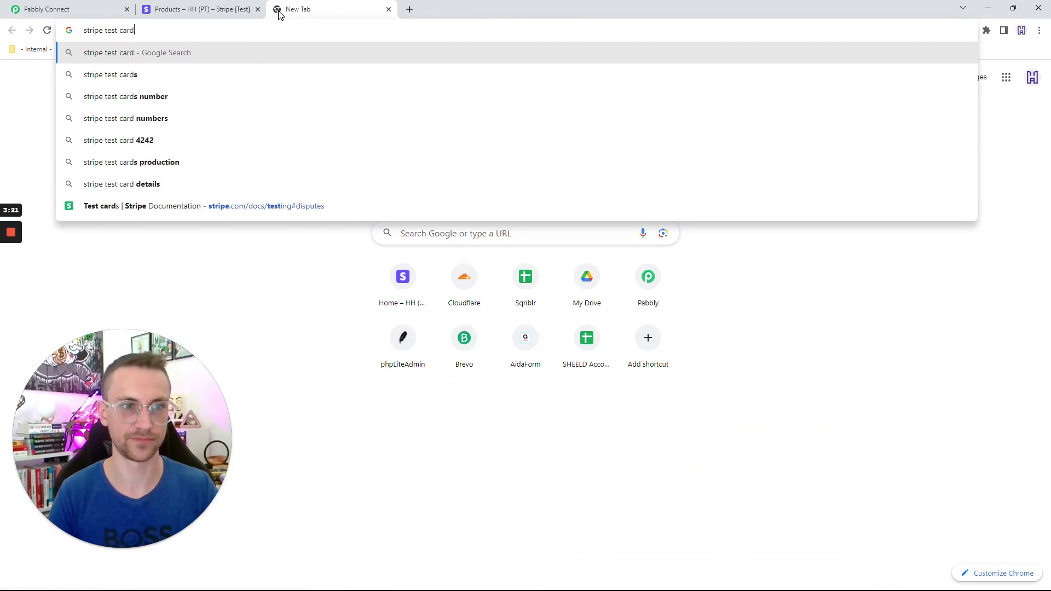
text(s)
key(Return)
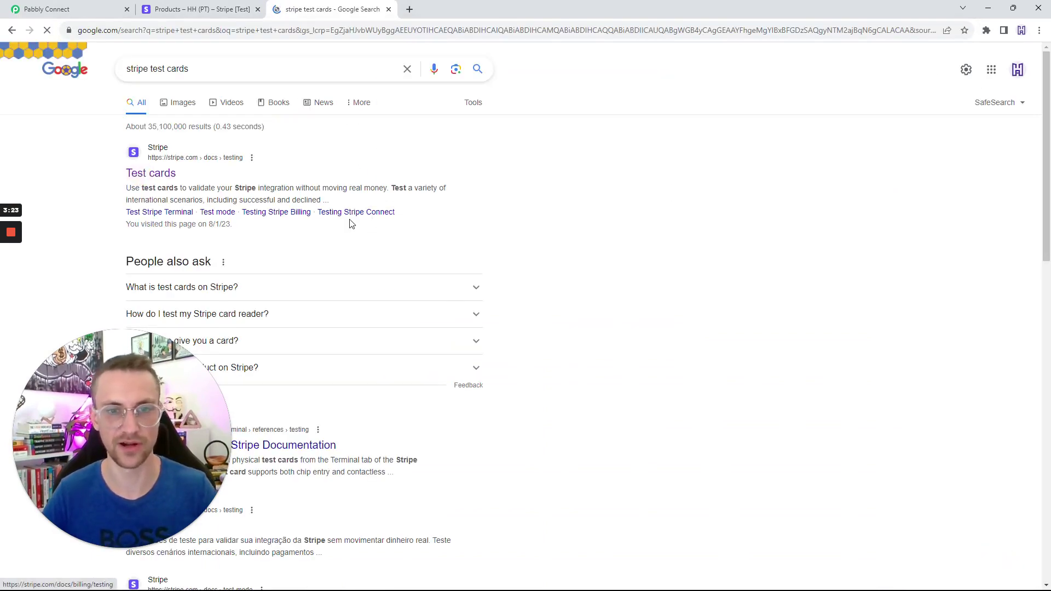
key(ctrl+f)
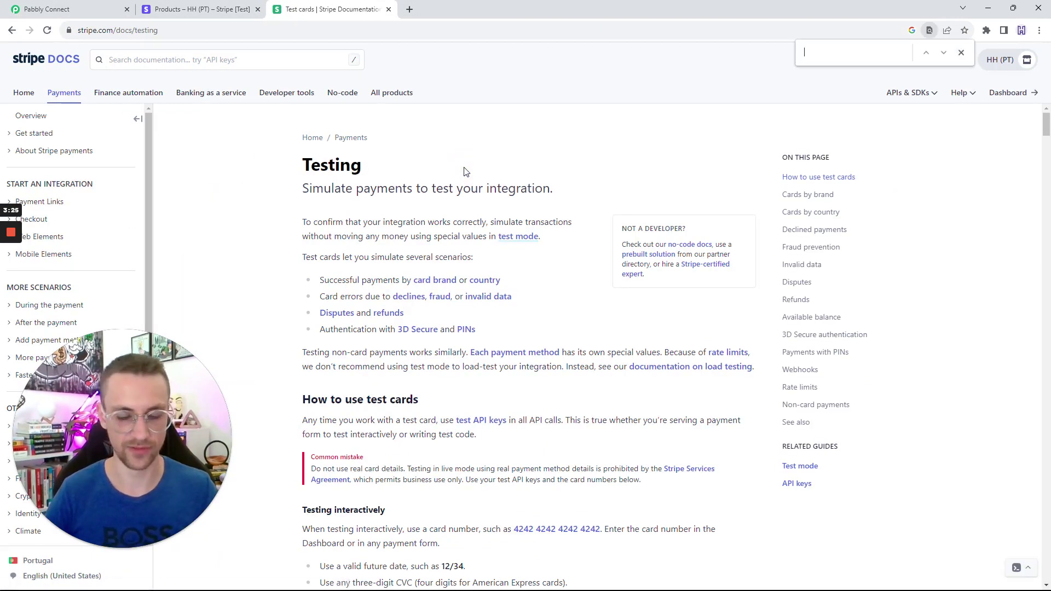
text(declined)
scroll(443, 295, down, 2)
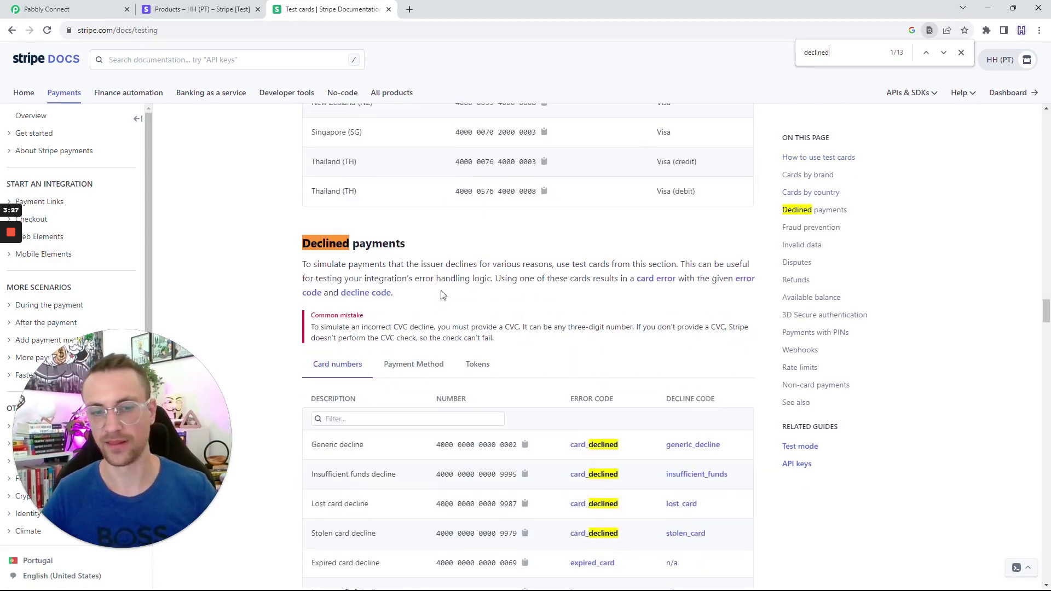
scroll(441, 312, down, 3)
drag(431, 282, 517, 280)
key(ctrl+plus)
key(ctrl+plus)
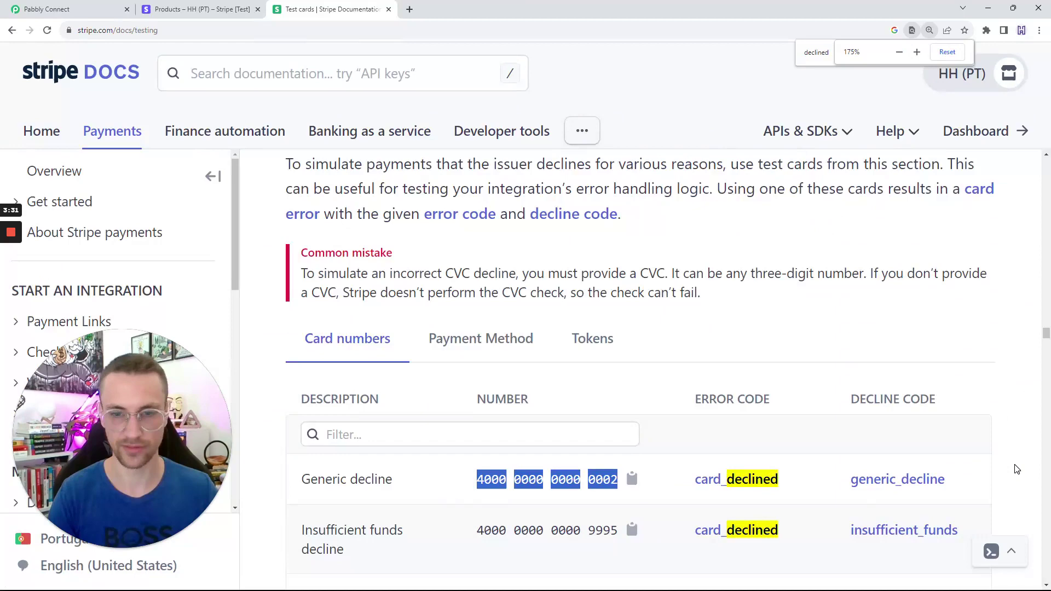
scroll(766, 306, down, 4)
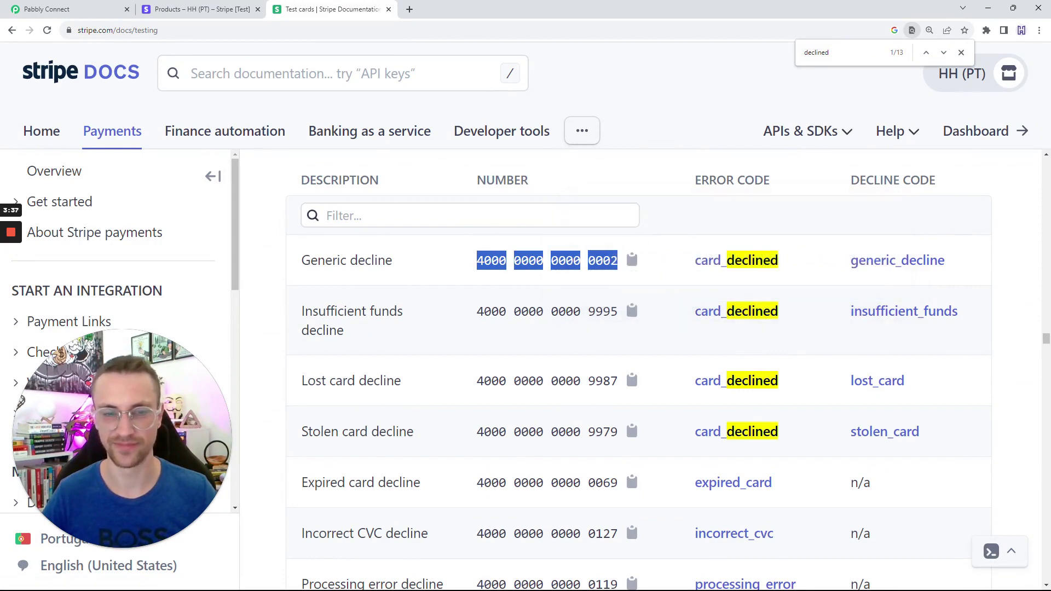
key(ctrl+0)
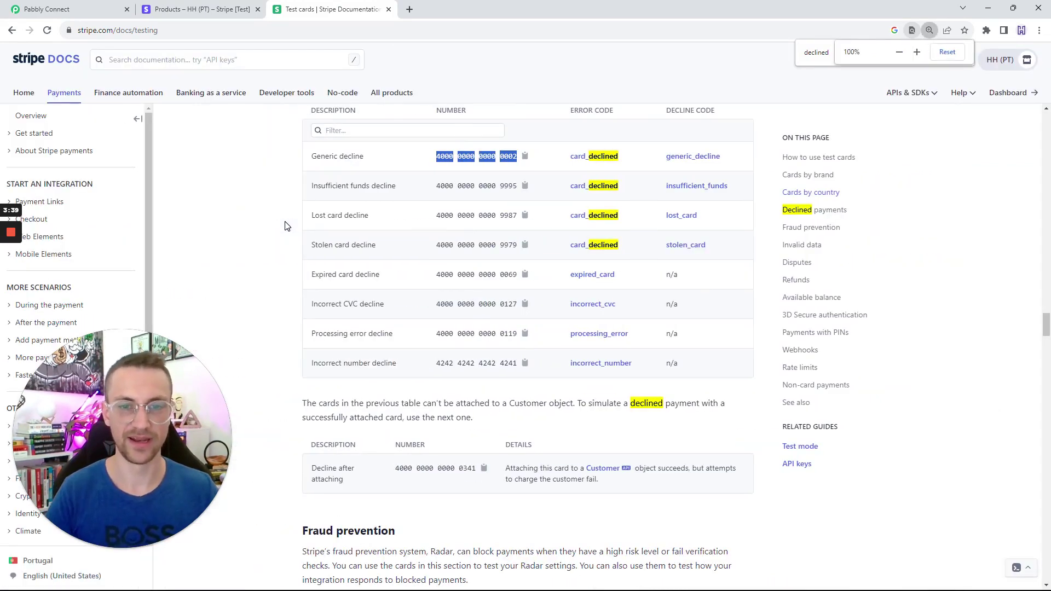
Open the $3.00 Test Product checkout from Stripe's Payments > Payment links.
click(162, 5)
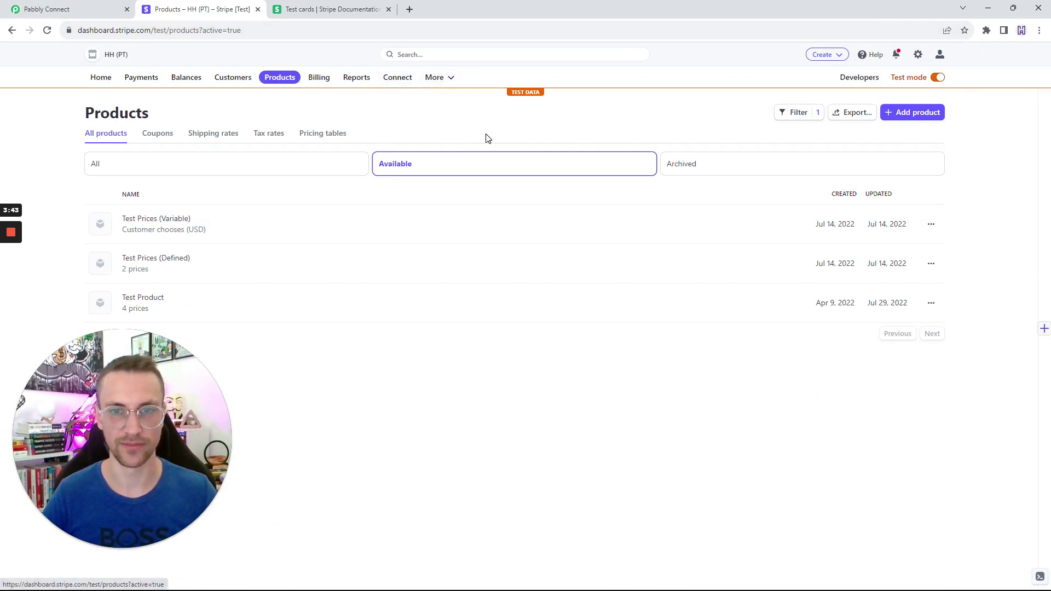
key(alt+Left)
key(alt+Right)
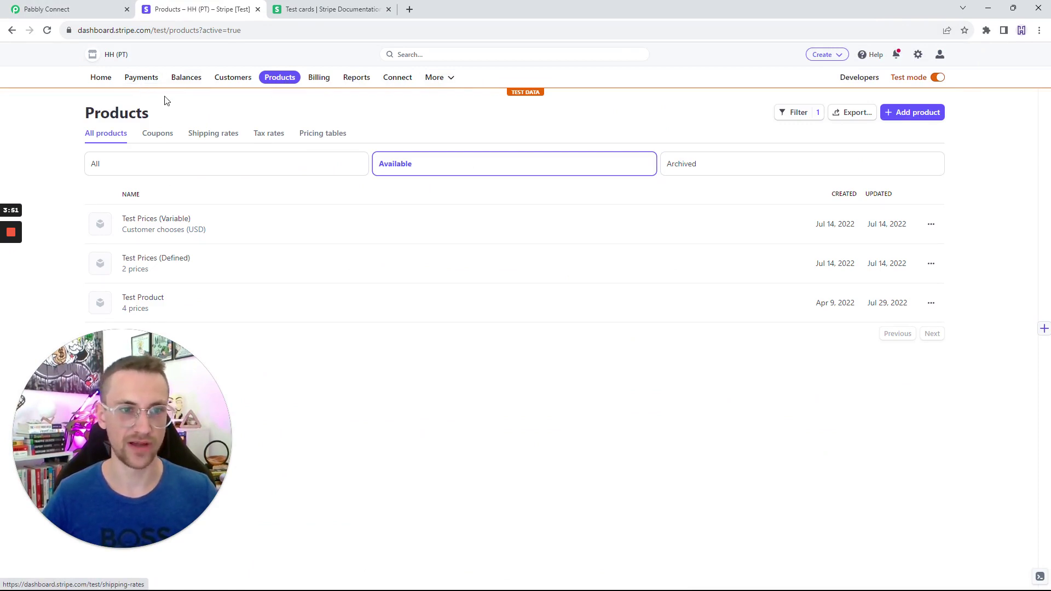
click(136, 82)
click(110, 166)
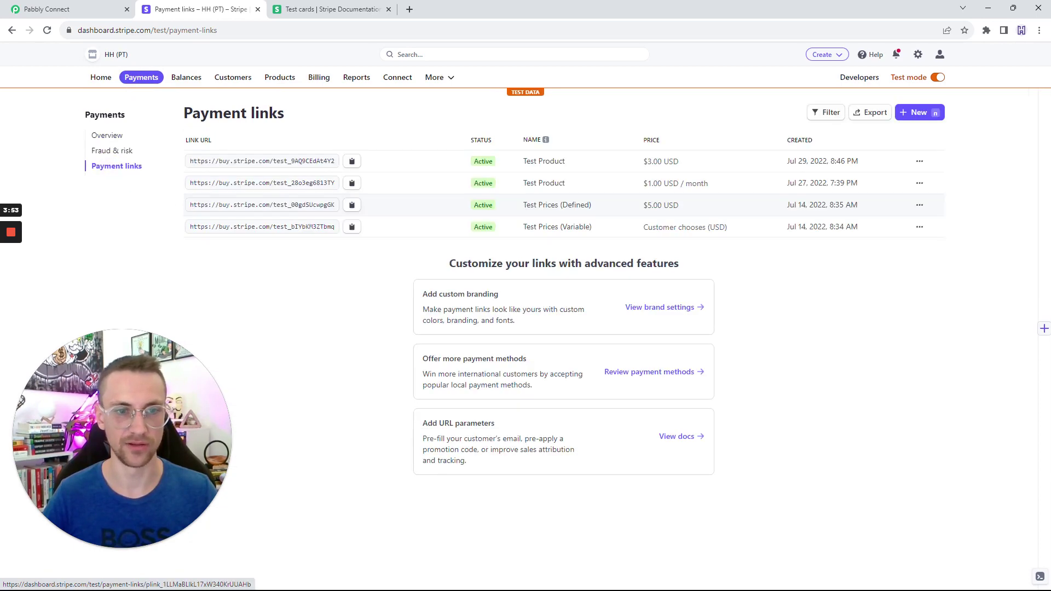
click(250, 162)
click(250, 162)
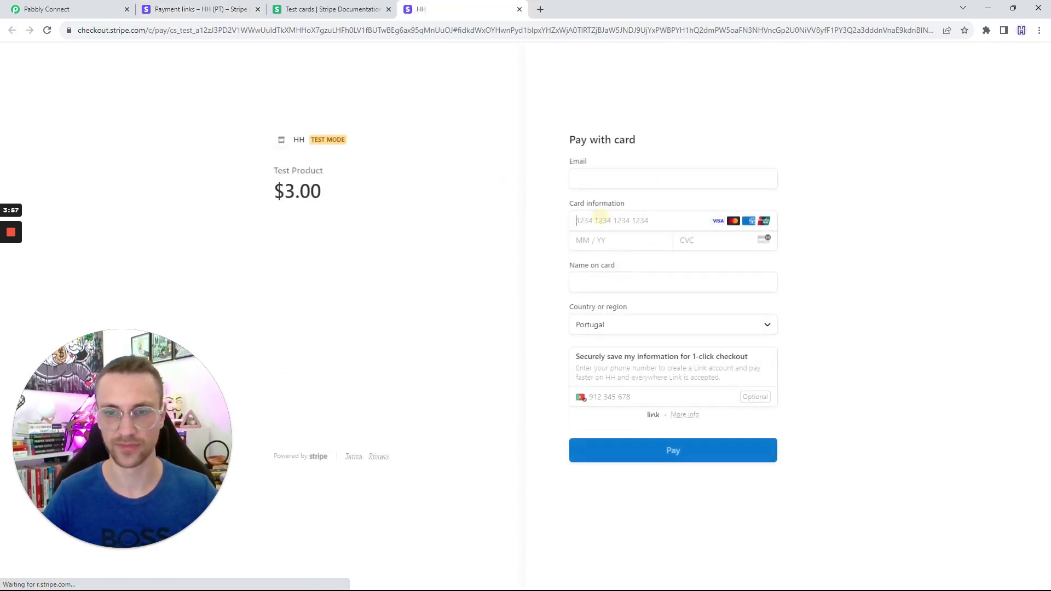
click(580, 220)
text(4000 0000 0000 0002)
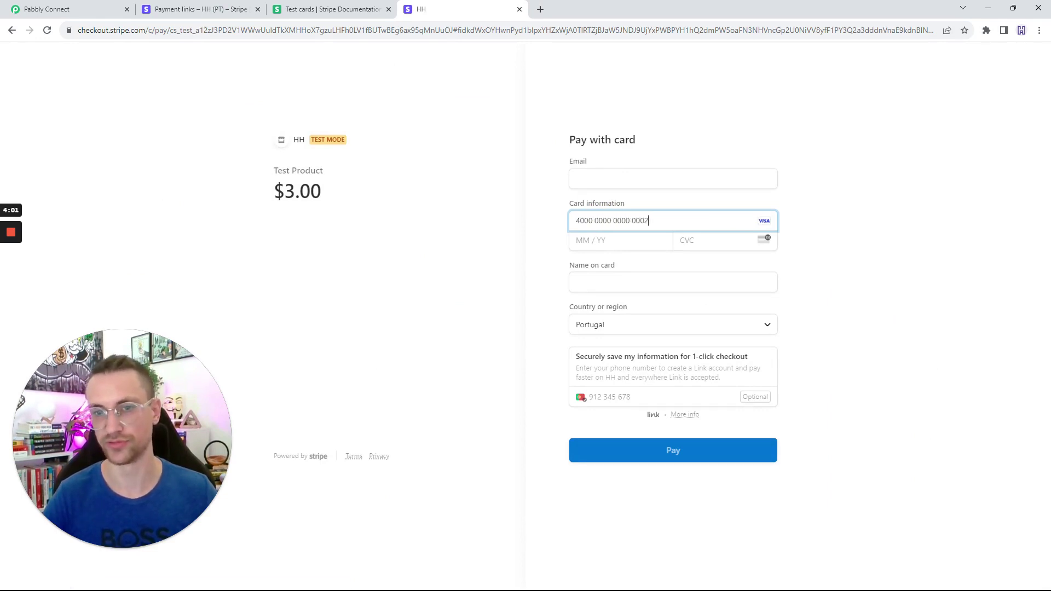
click(874, 211)
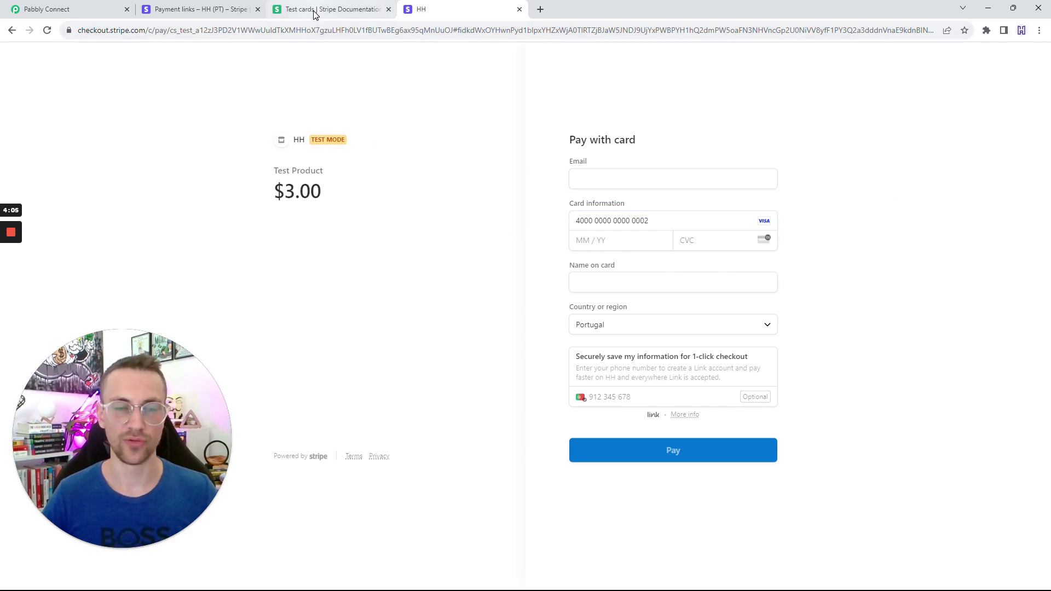
click(211, 8)
click(49, 9)
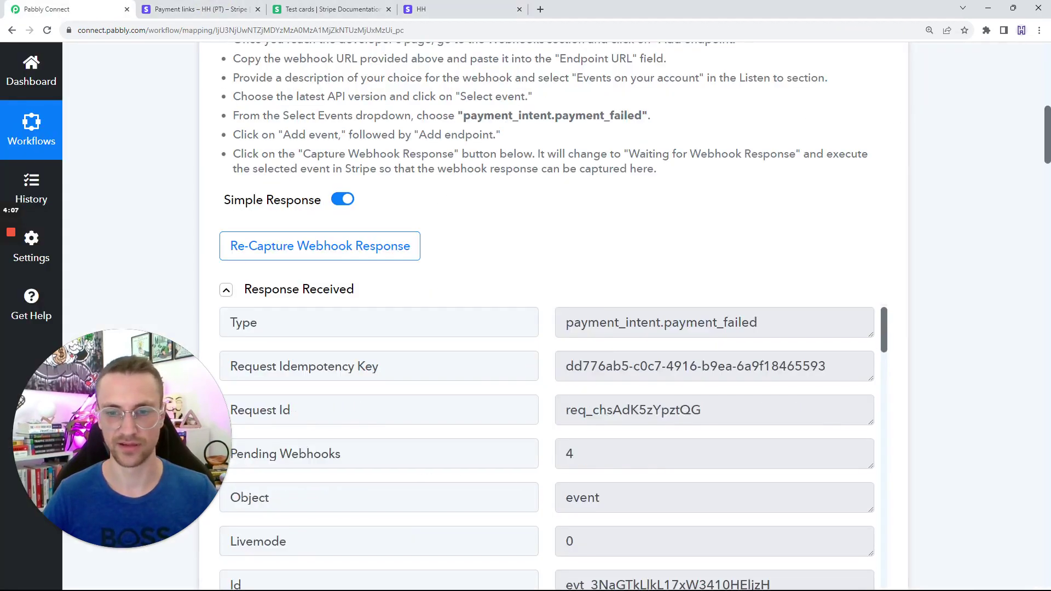
scroll(540, 323, down, 2)
scroll(865, 312, up, 4)
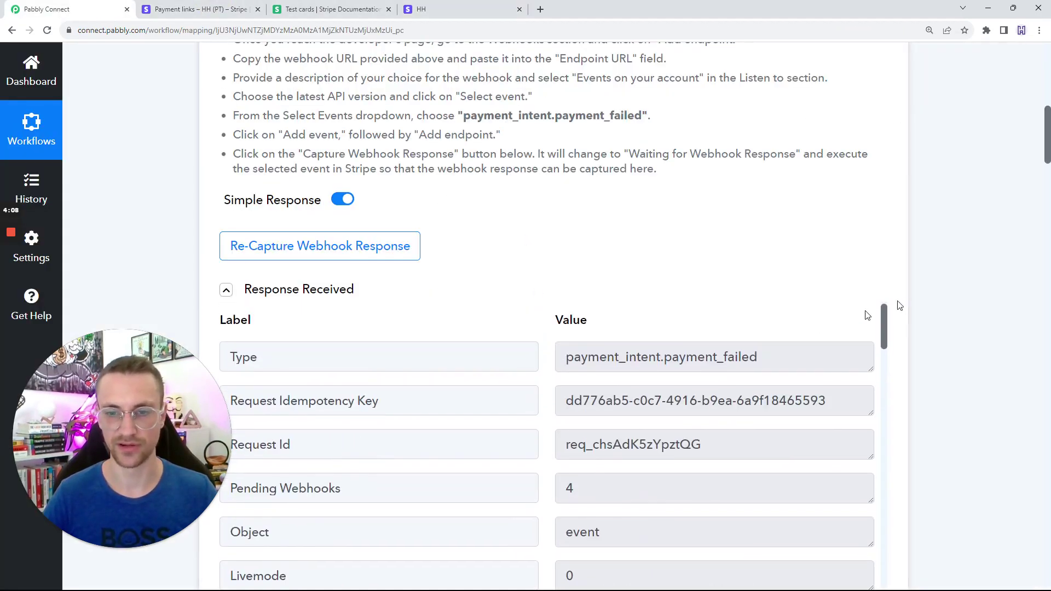
Close the test-cards docs tab and the checkout tab.
click(355, 9)
click(388, 9)
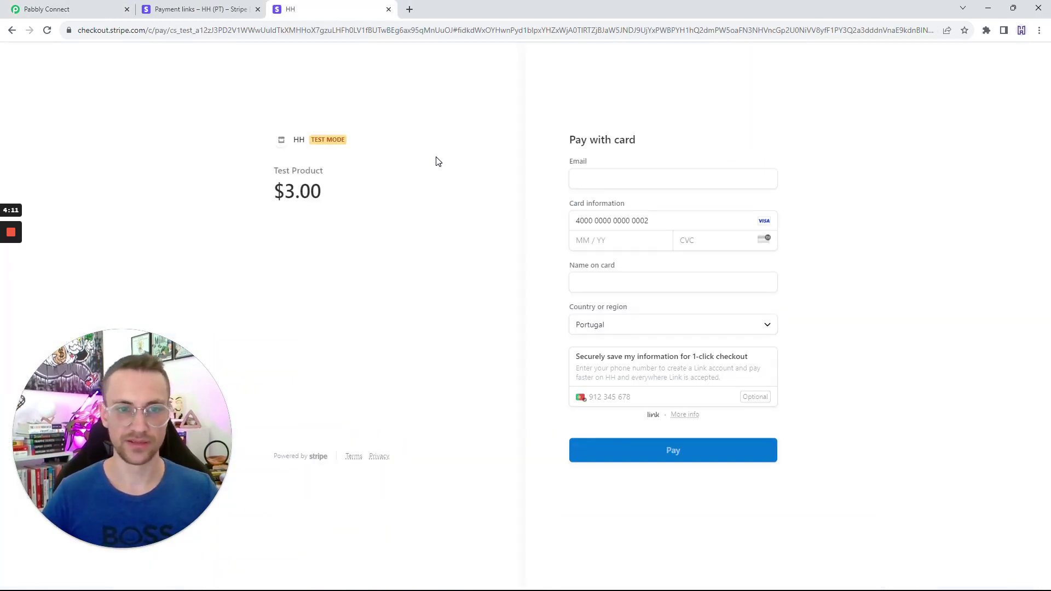
click(388, 9)
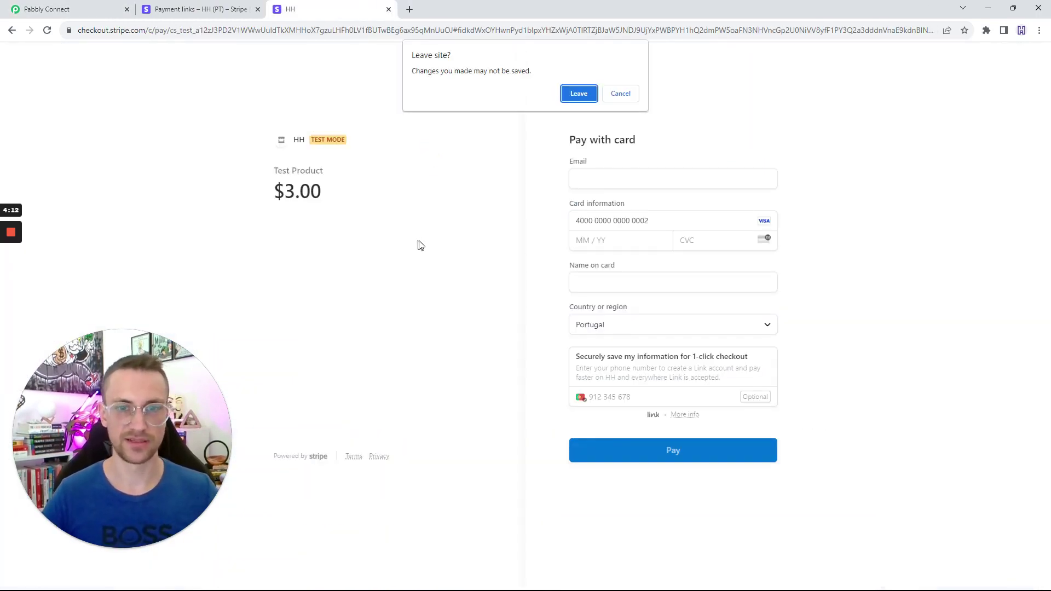
Leave the checkout and open the failed $3.00 payment from Stripe's payments list.
click(568, 100)
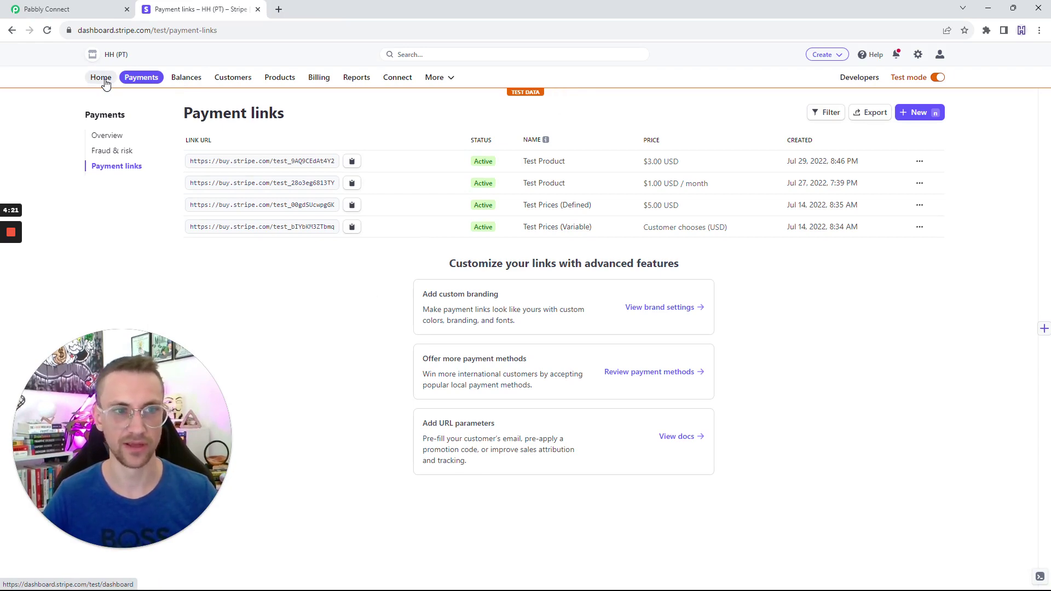
click(103, 136)
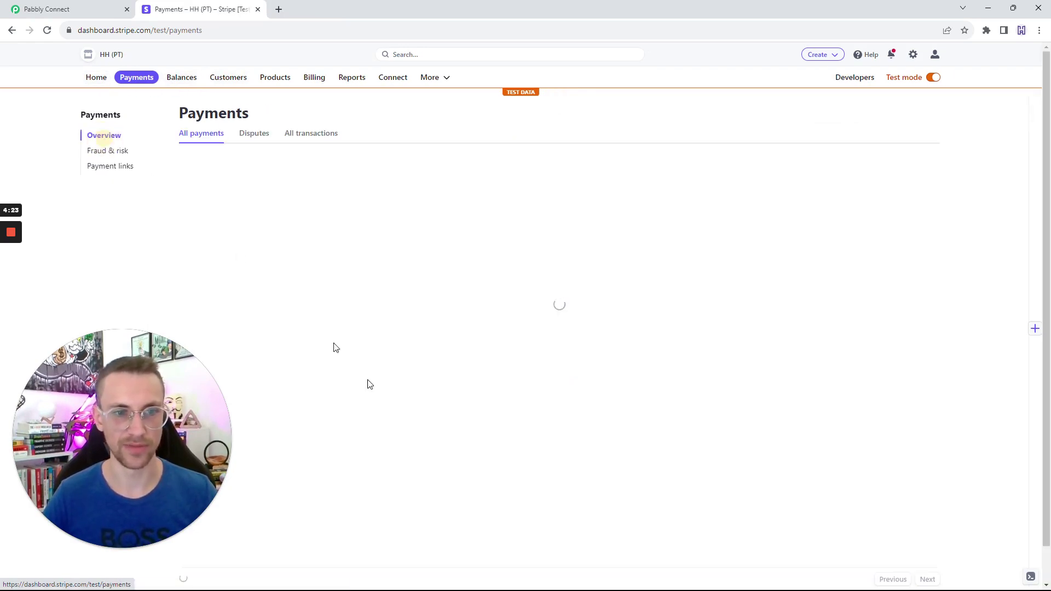
mouse_move(271, 241)
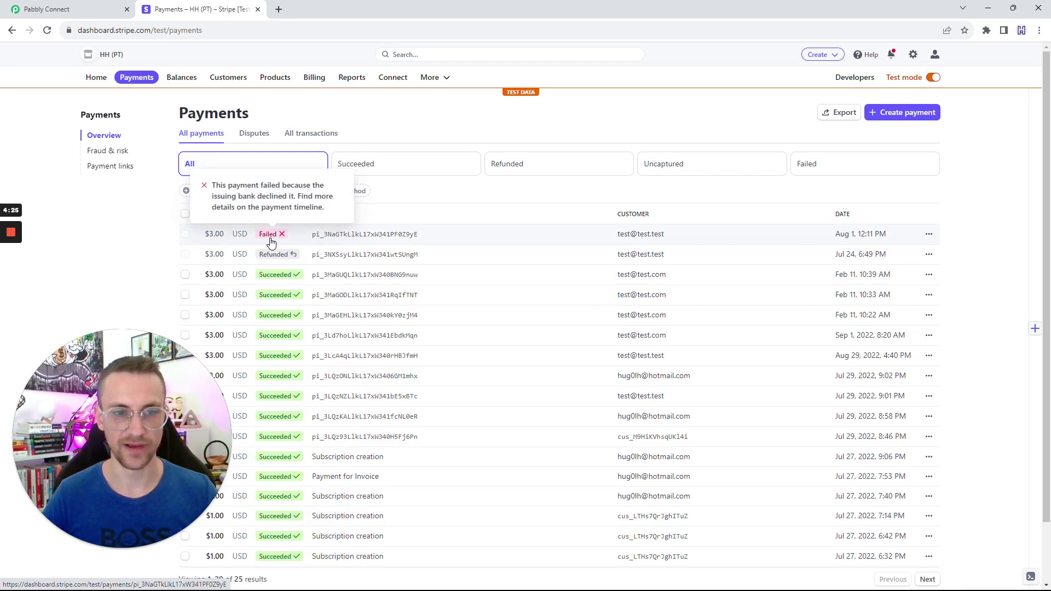
click(368, 241)
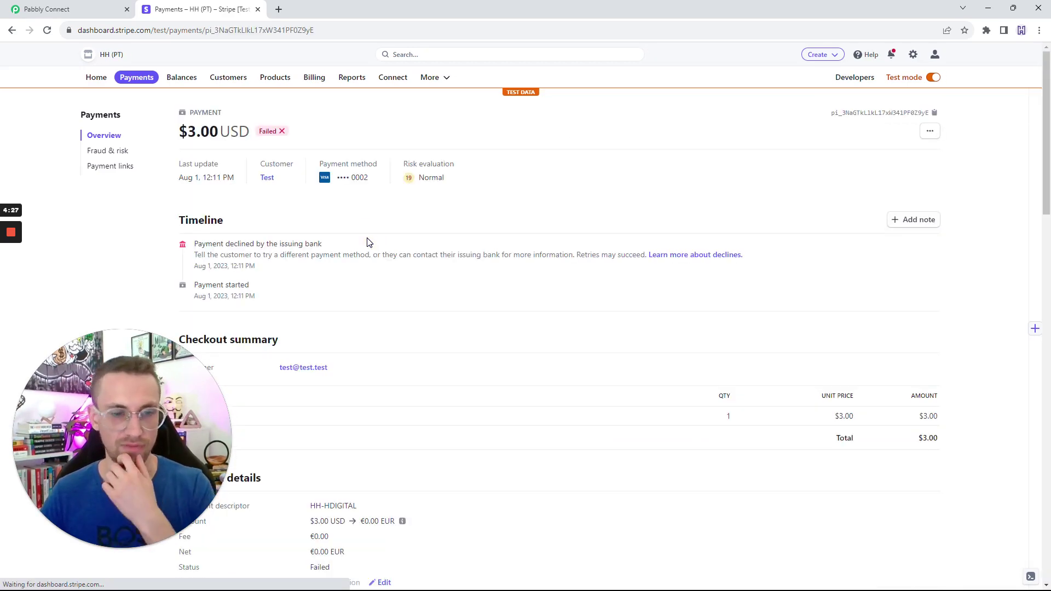
Review the issuing-bank decline reason and card ending 0002, then return to Pabbly Connect.
drag(344, 248, 198, 243)
click(359, 246)
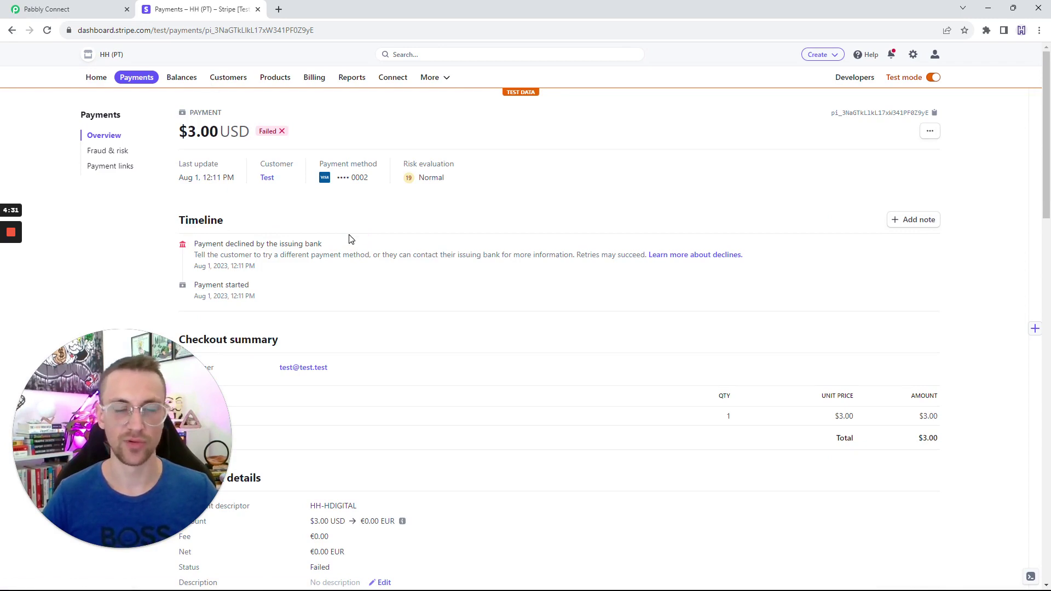
double_click(367, 180)
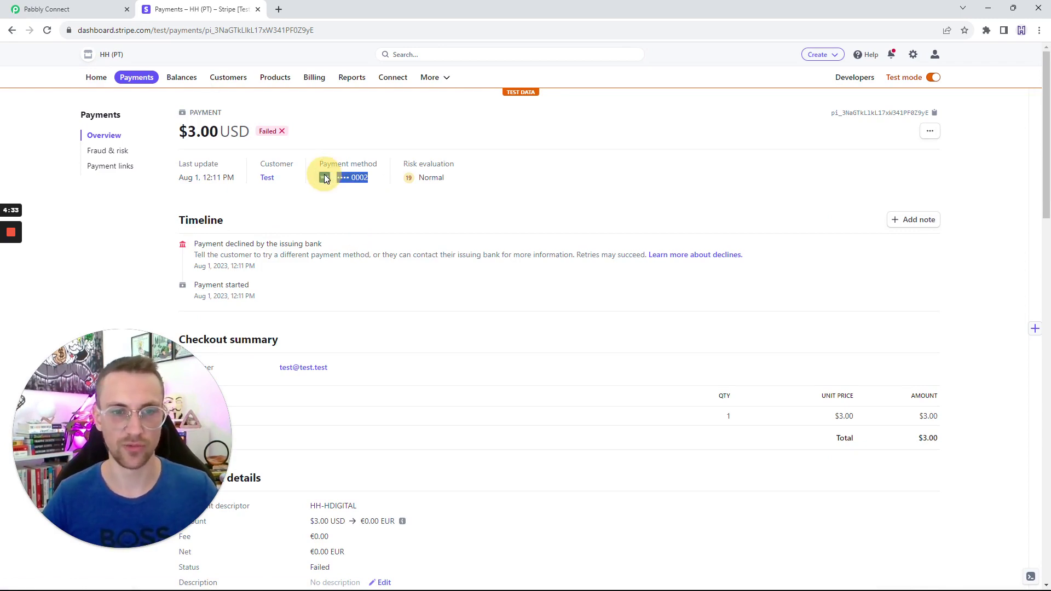
click(359, 198)
drag(339, 247, 188, 241)
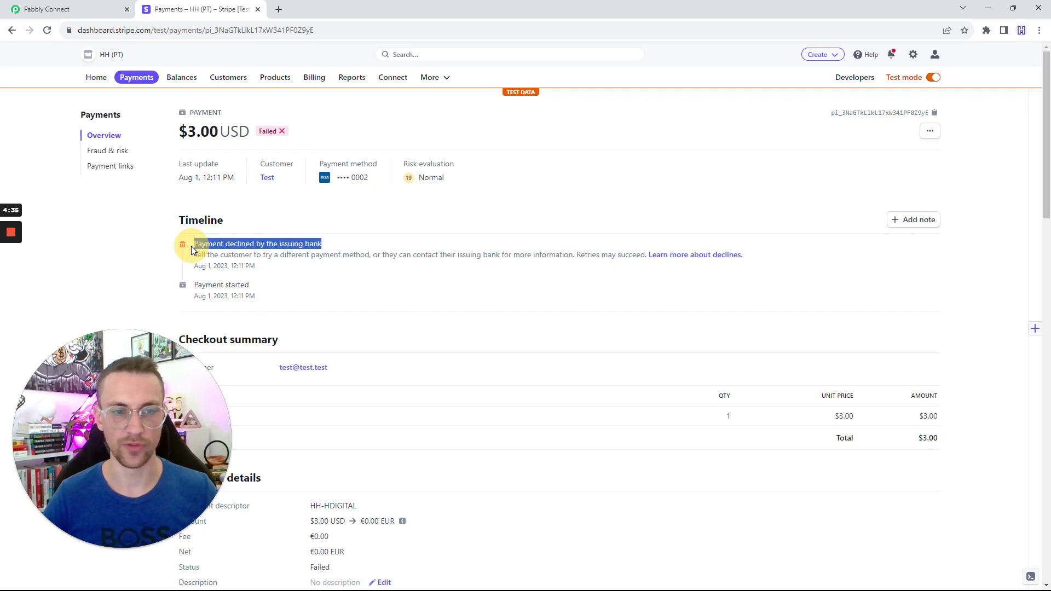
click(339, 272)
click(49, 9)
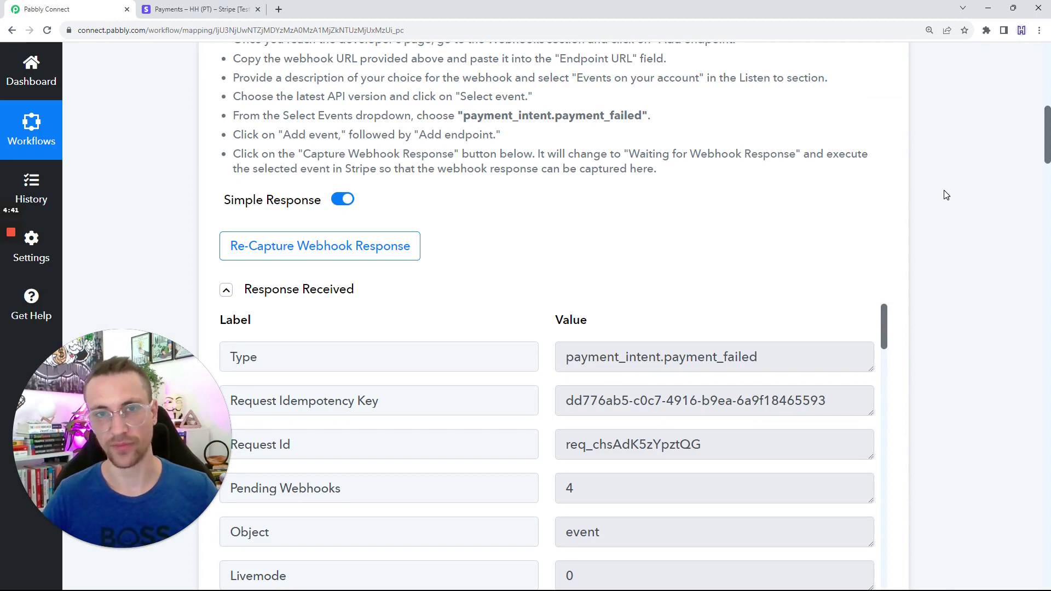
Inspect step 2's Stripe charge-lookup API endpoint URL built from the latest charge ID.
scroll(946, 195, down, 15)
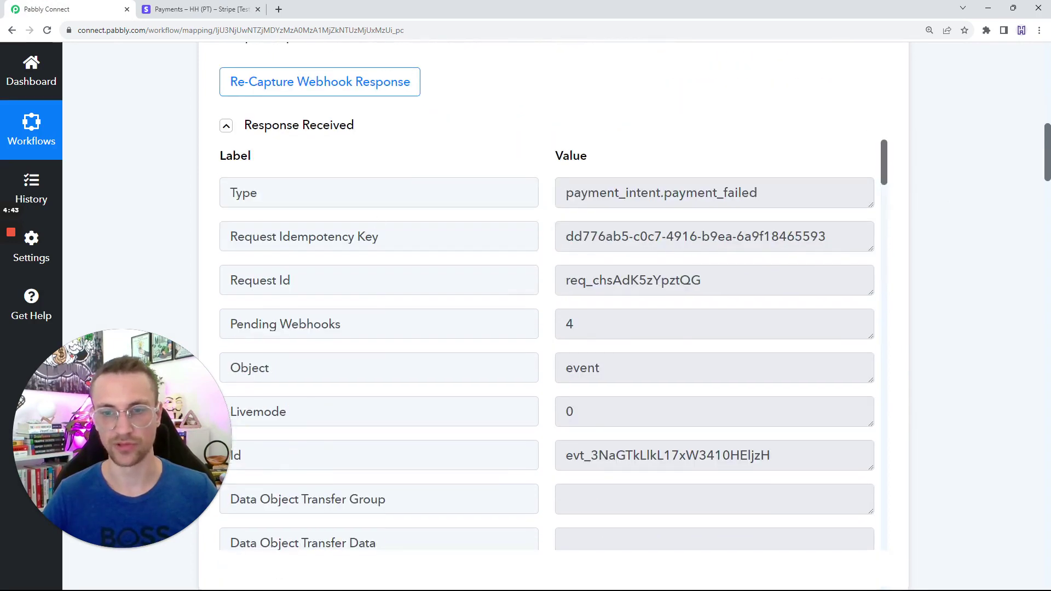
scroll(992, 216, down, 1)
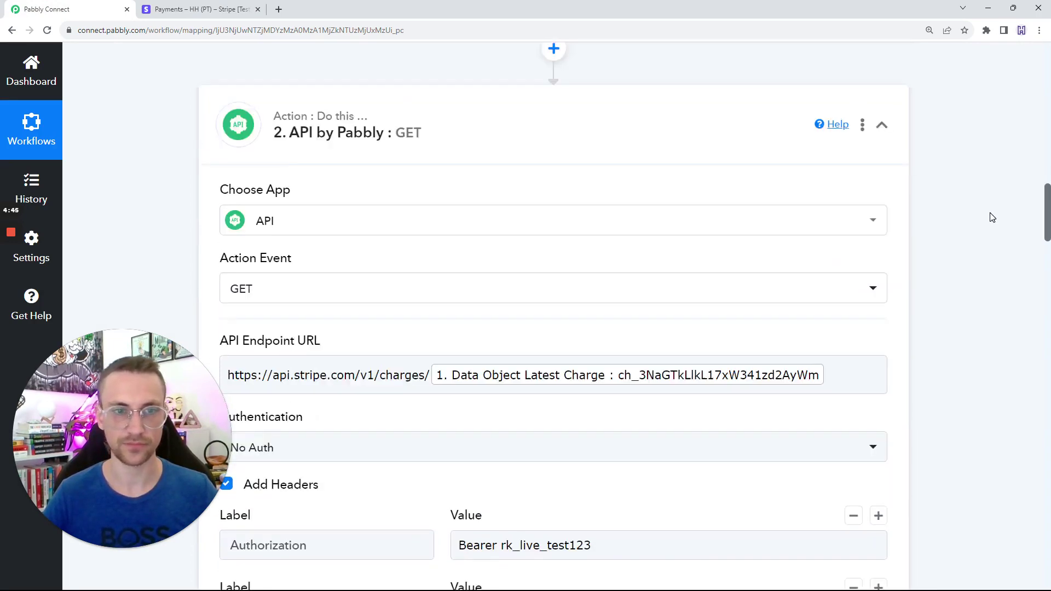
scroll(711, 224, up, 1)
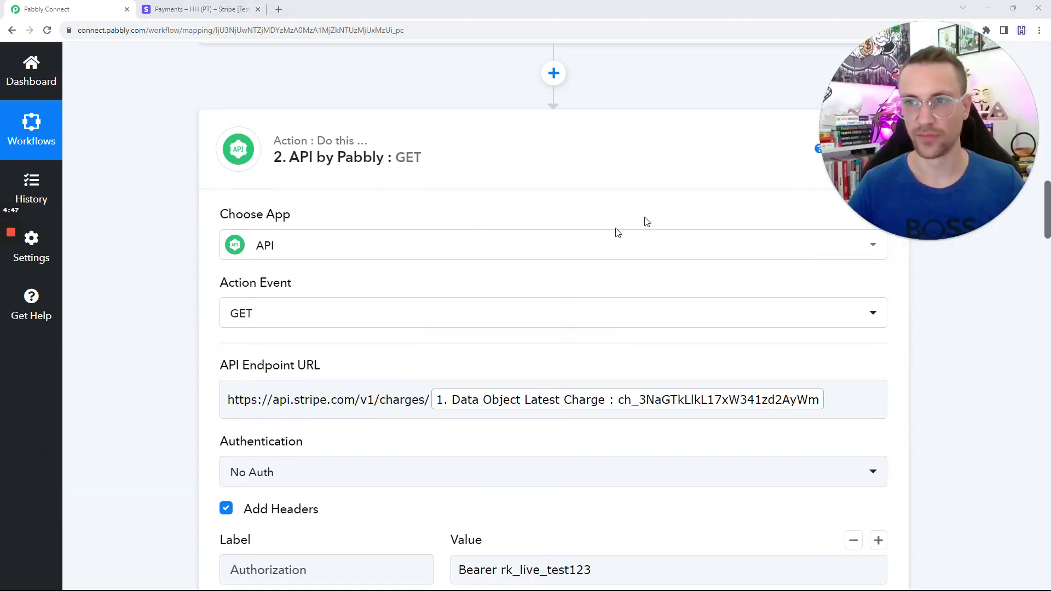
click(995, 351)
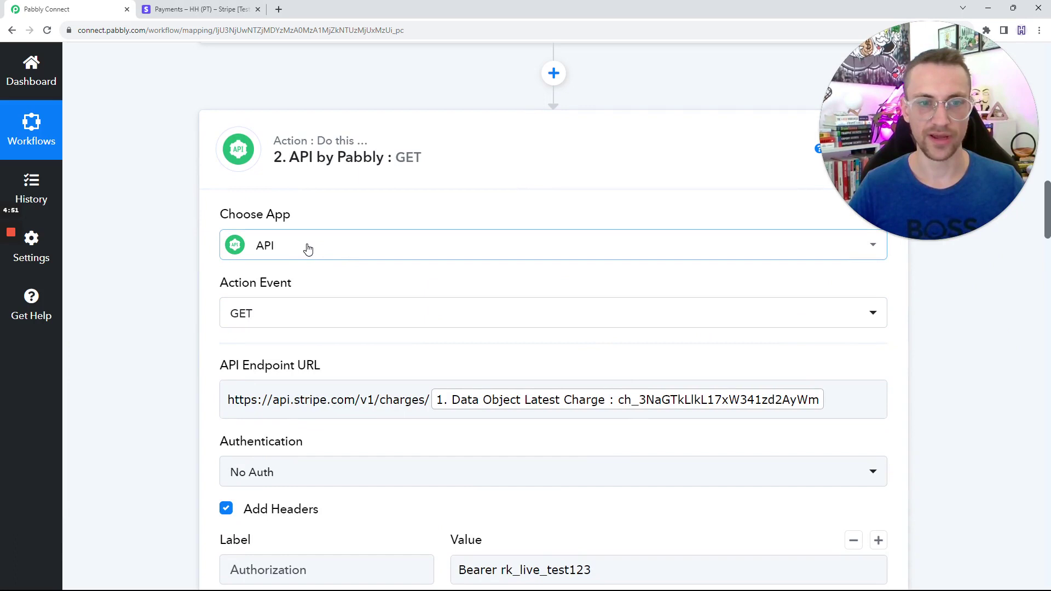
scroll(305, 249, down, 1)
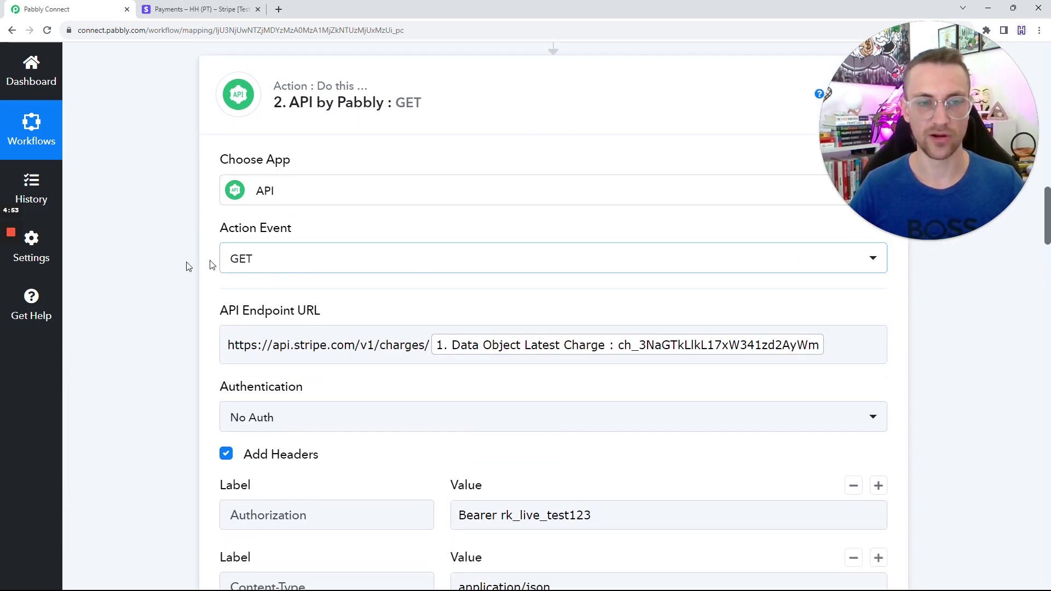
scroll(319, 263, down, 1)
click(414, 307)
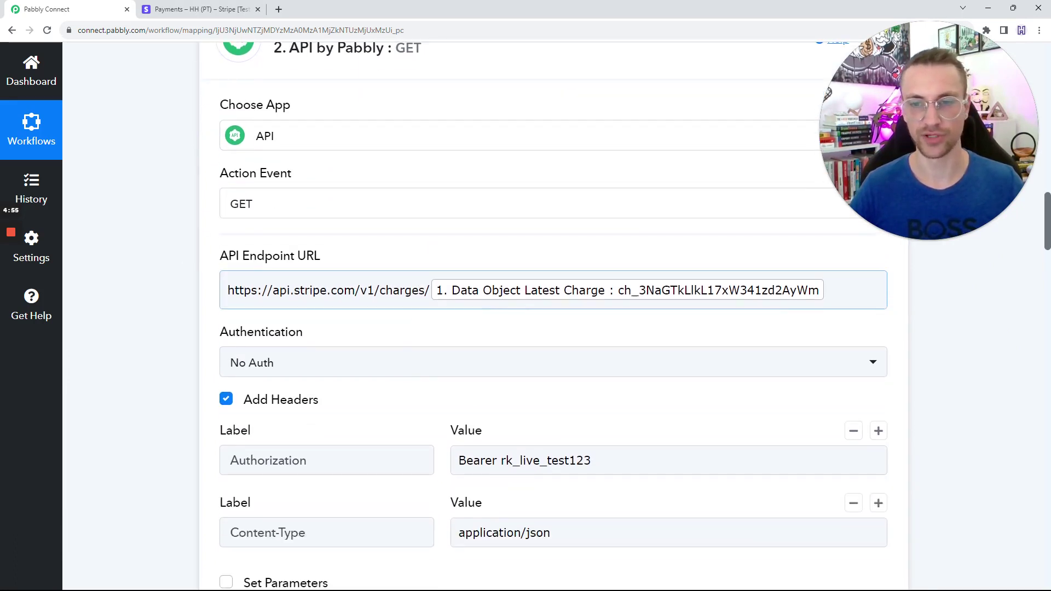
key(ctrl+a)
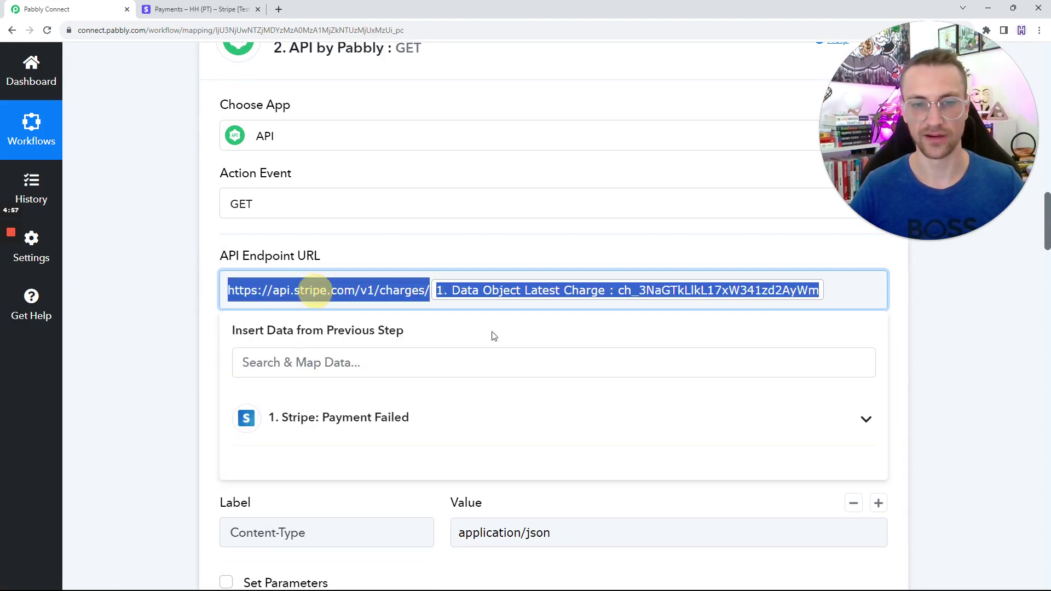
click(931, 337)
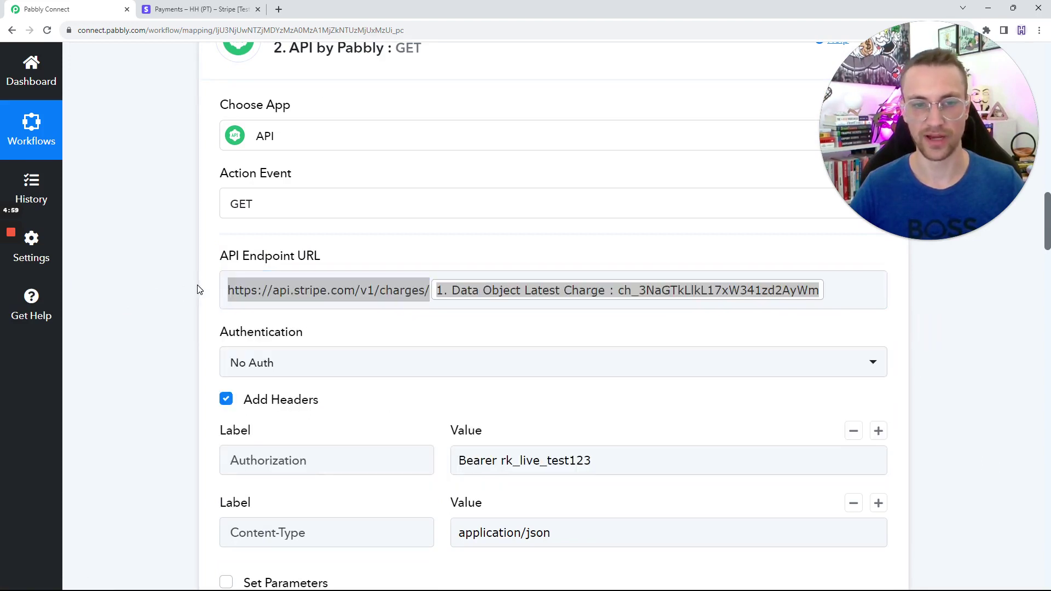
click(913, 290)
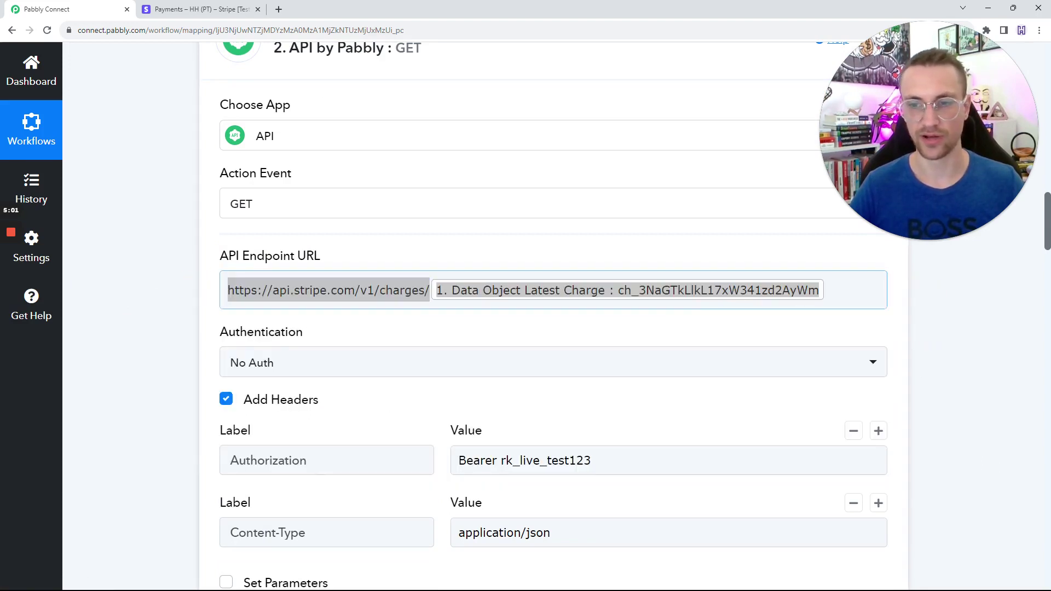
click(960, 308)
Expand step 2's Response Received to show the charge with Amount 300, scrolling to step 3.
scroll(938, 326, down, 4)
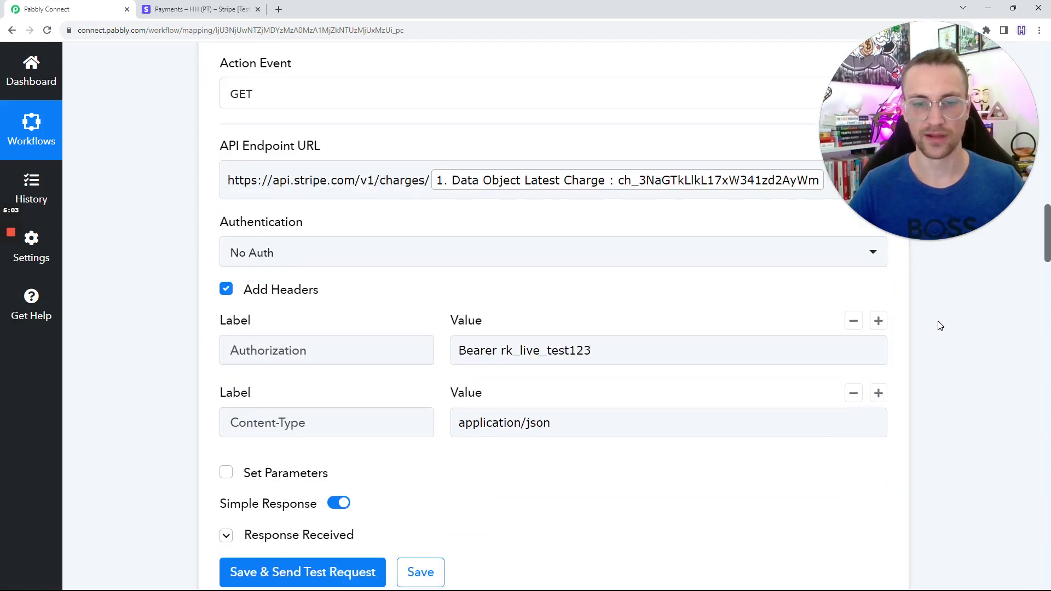
click(258, 378)
scroll(657, 356, down, 10)
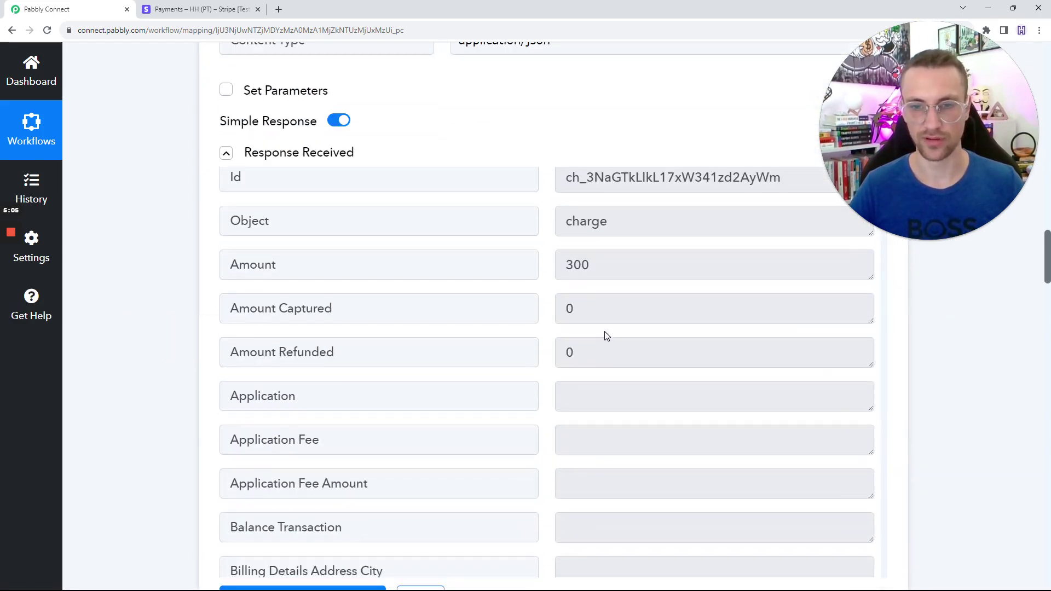
scroll(931, 372, down, 7)
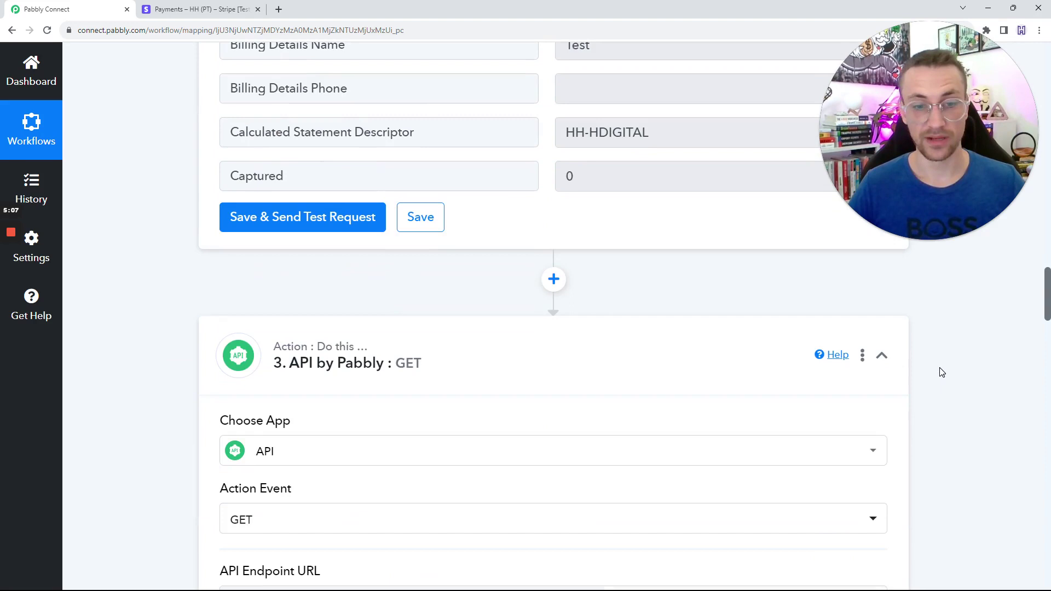
scroll(942, 372, down, 2)
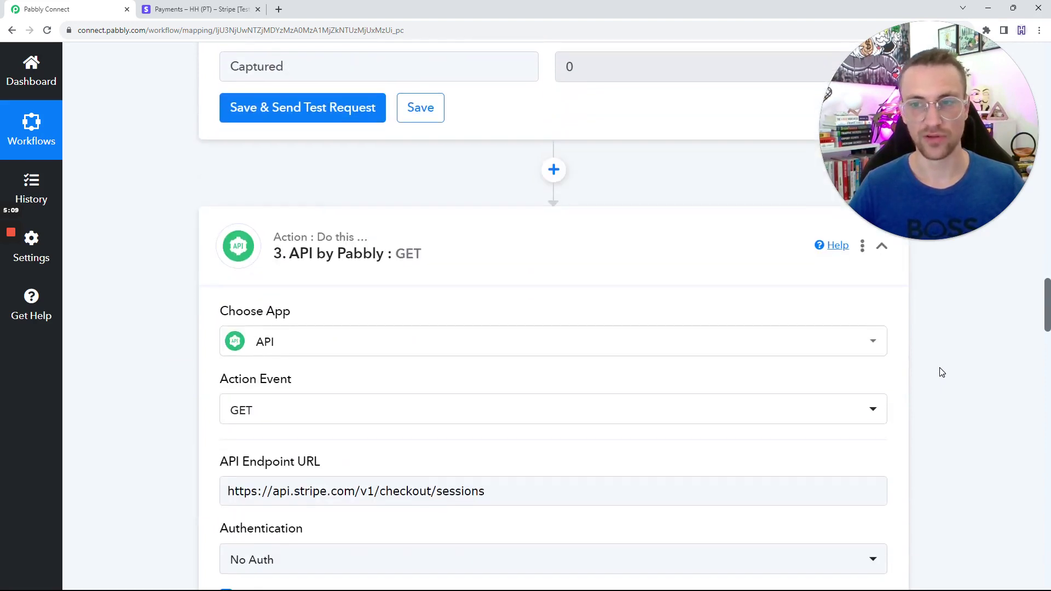
scroll(942, 372, down, 1)
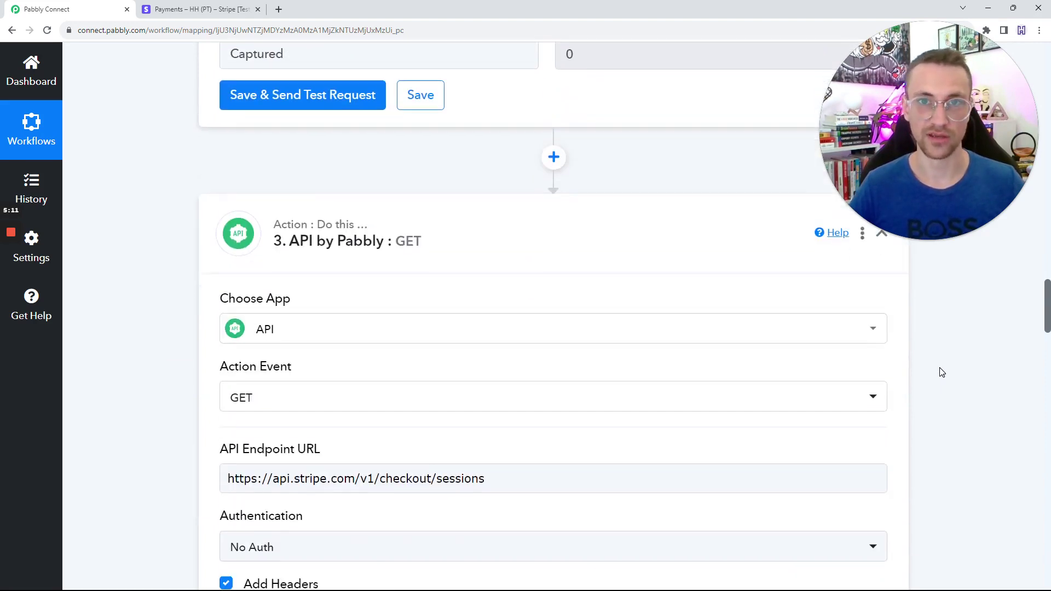
Review the failed $3.00 payment's details and its one-item Test Product checkout summary, zoomed in.
click(200, 9)
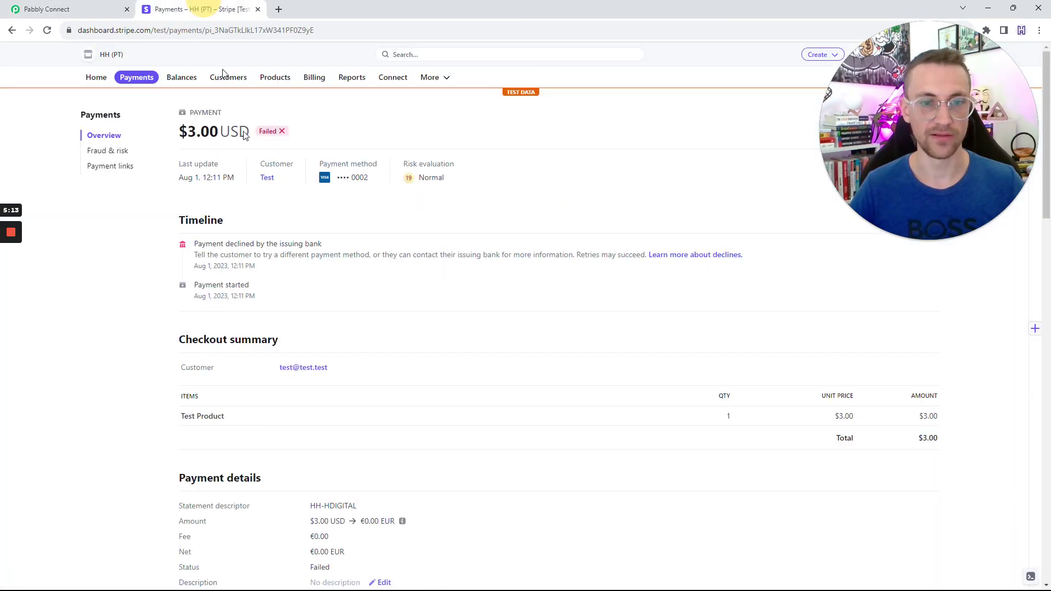
scroll(307, 351, down, 7)
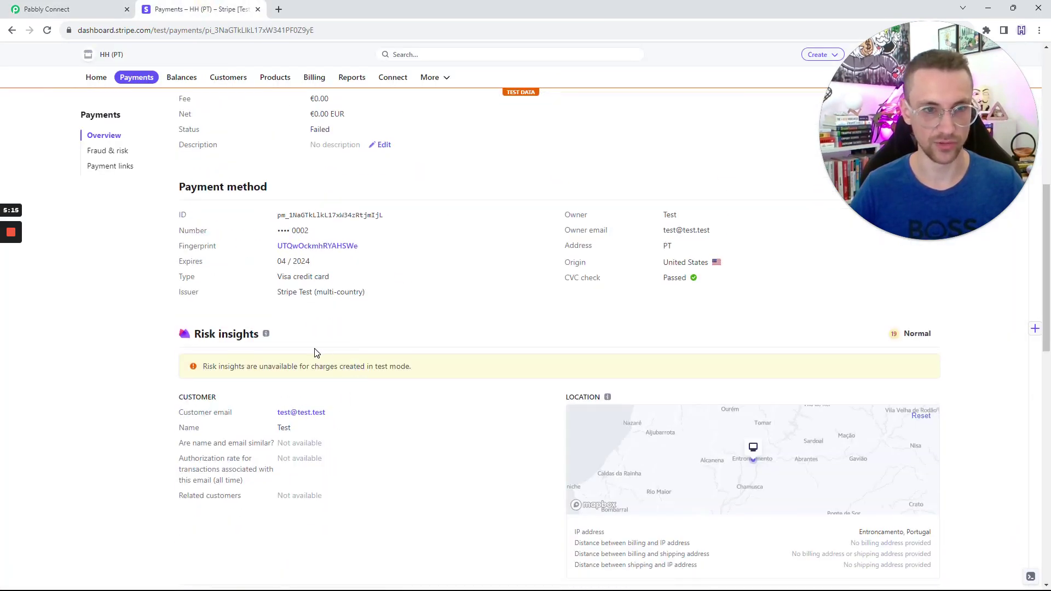
scroll(316, 353, down, 5)
scroll(345, 389, down, 5)
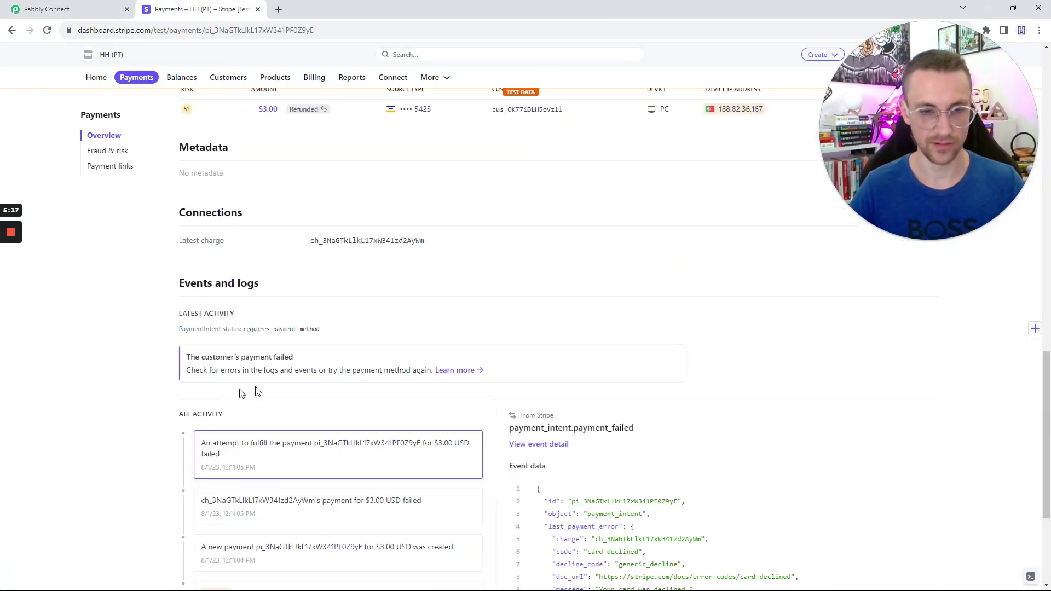
scroll(339, 387, up, 7)
scroll(339, 387, up, 6)
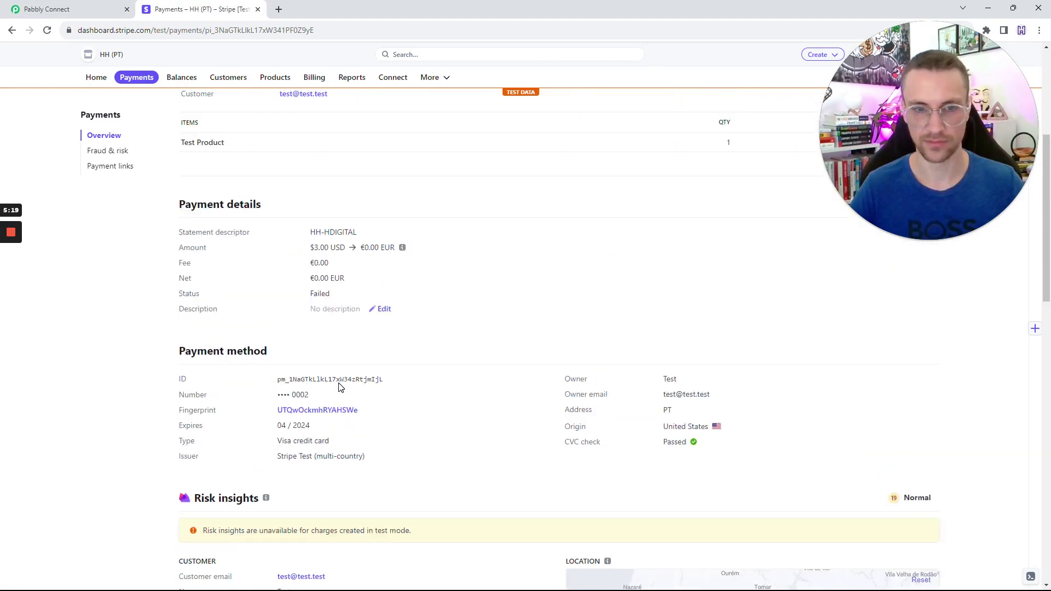
scroll(340, 388, up, 5)
scroll(338, 387, down, 1)
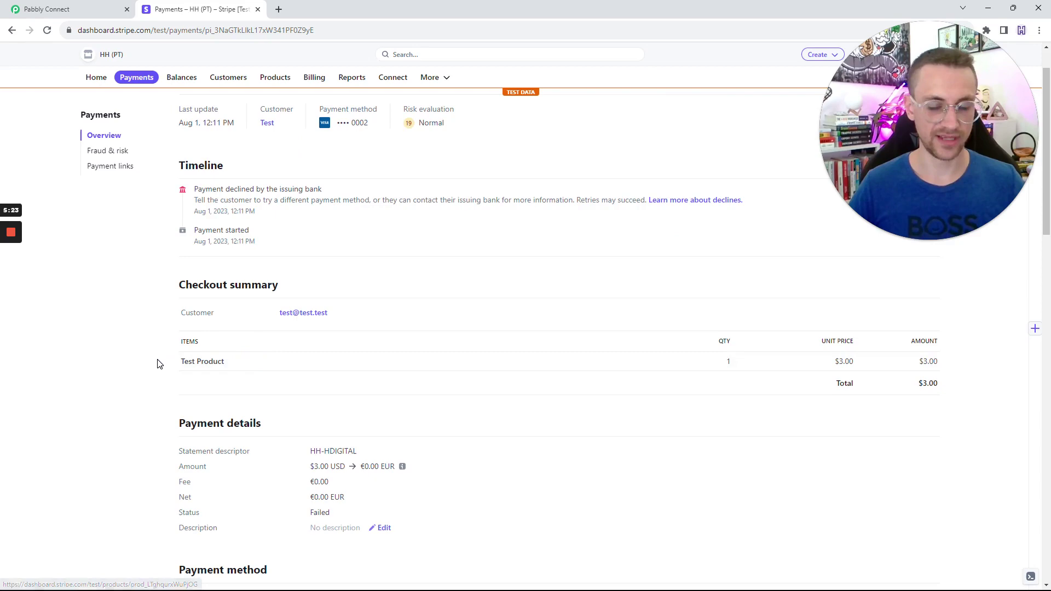
key(ctrl+plus)
key(ctrl+plus)
scroll(163, 355, down, 5)
scroll(169, 347, up, 2)
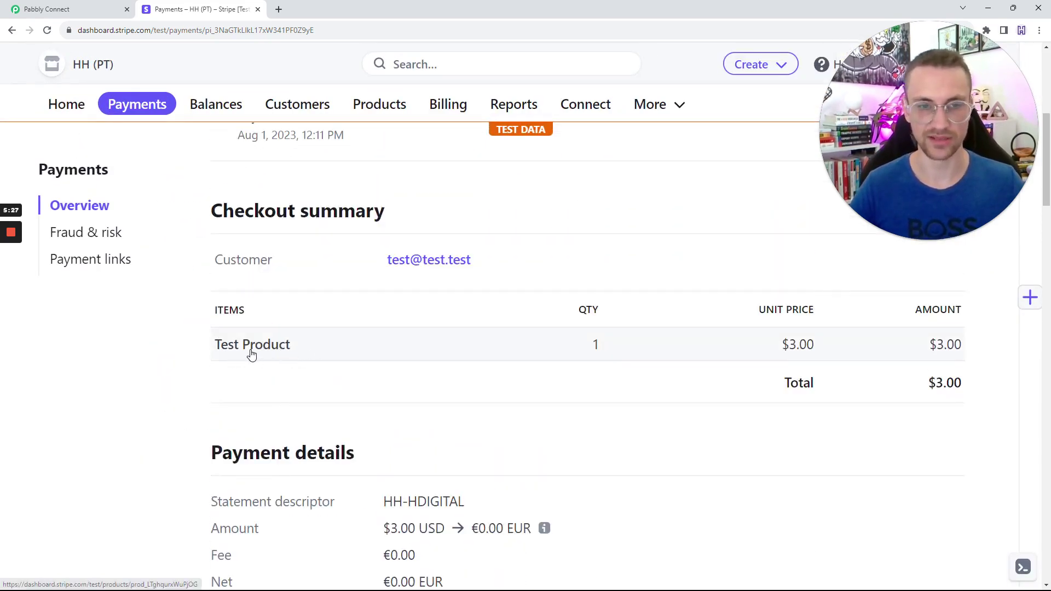
Back in Pabbly Connect, review step 3's checkout/sessions endpoint URL and Content-Type header.
click(76, 7)
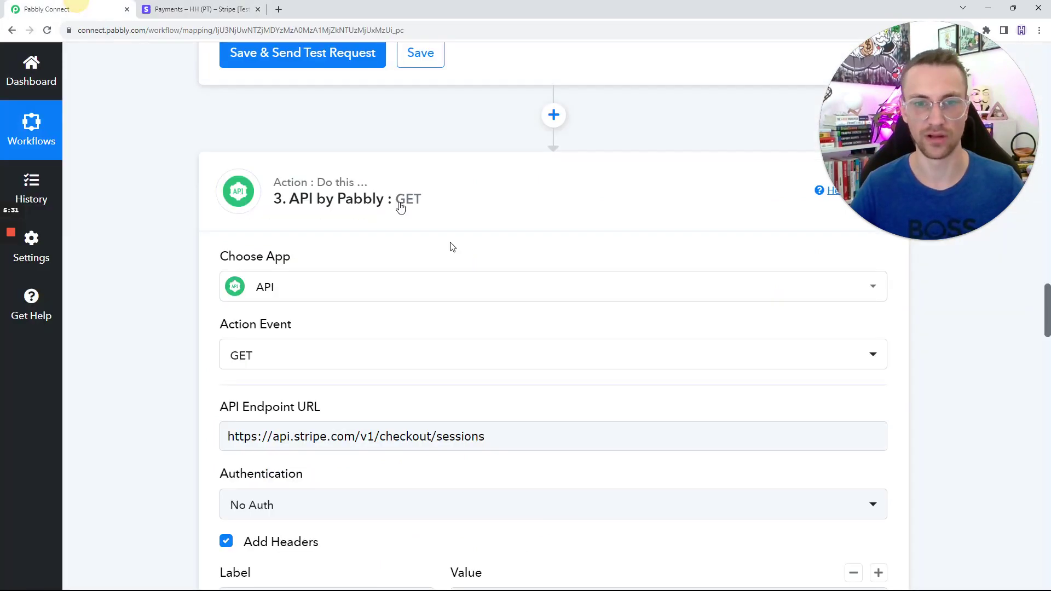
scroll(465, 273, down, 2)
drag(499, 326, 164, 325)
click(165, 325)
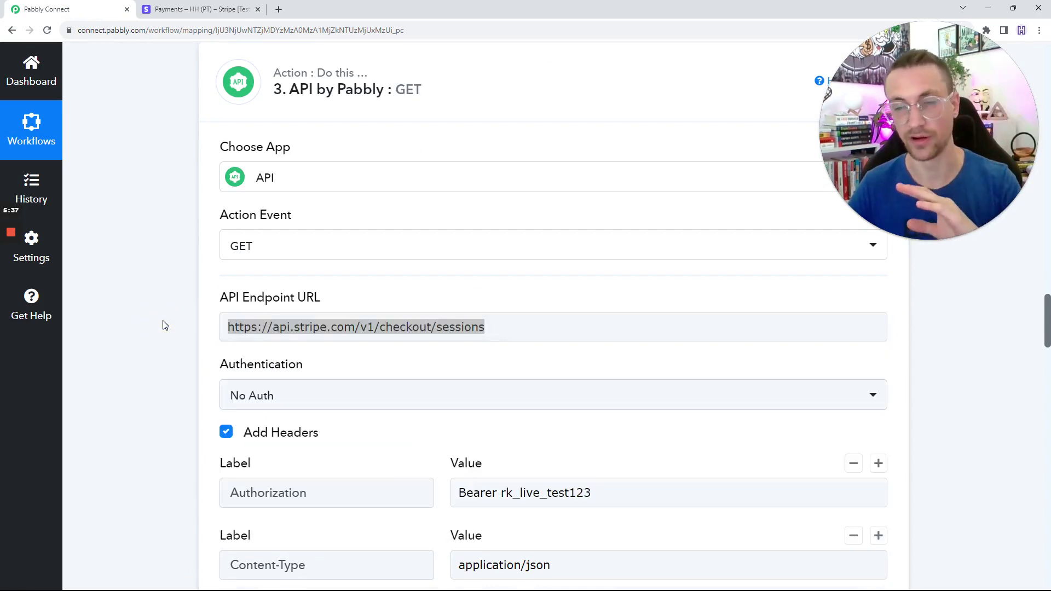
scroll(495, 356, down, 3)
click(495, 390)
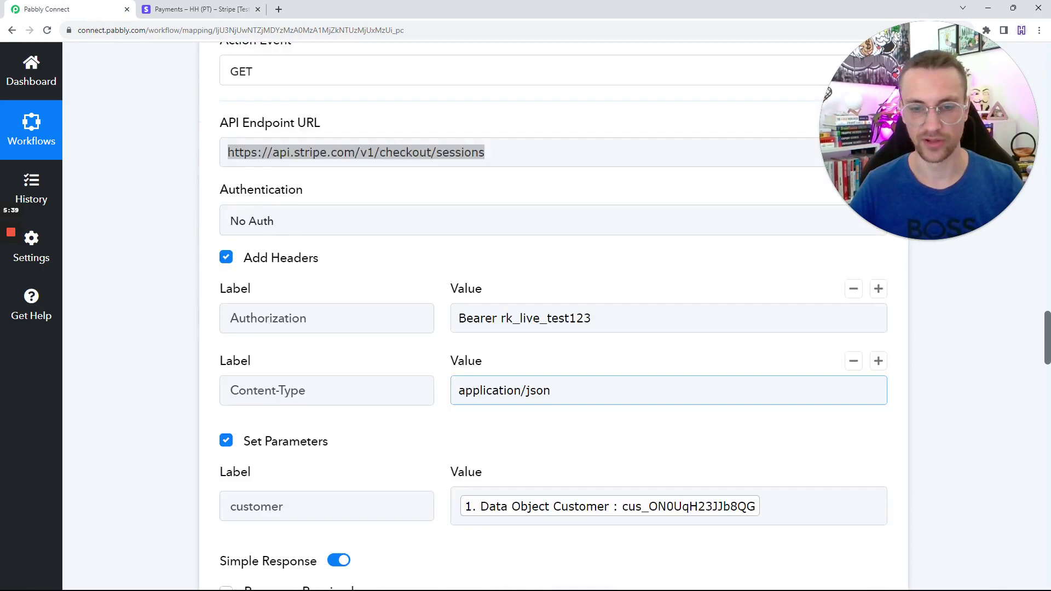
scroll(156, 331, up, 6)
scroll(217, 322, down, 8)
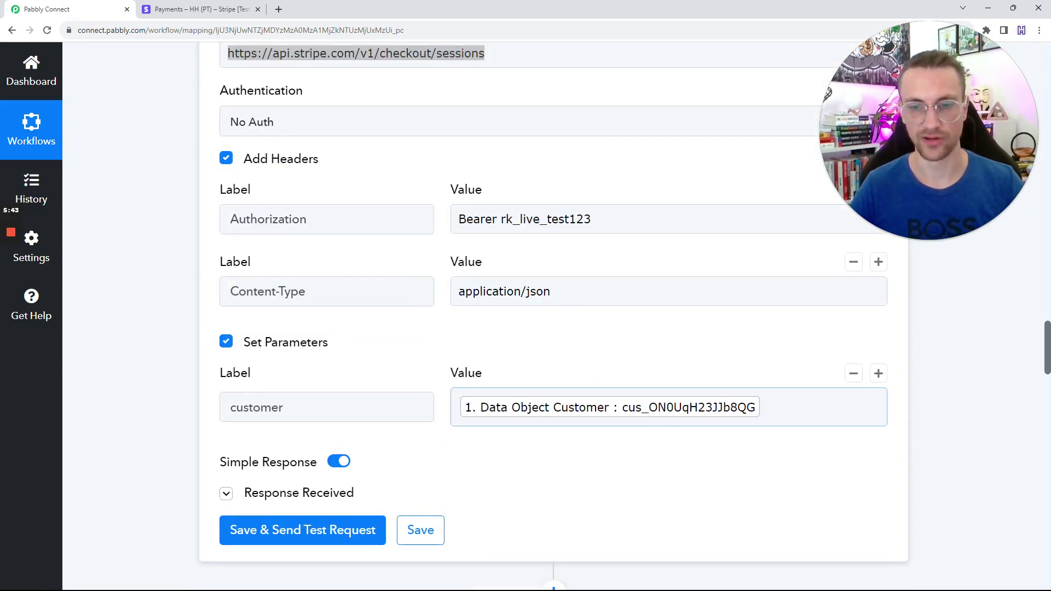
Check step 3's mapped customer parameter and expand its response showing a checkout.session totalling 300.
click(321, 405)
click(101, 355)
scroll(335, 343, down, 6)
scroll(336, 344, down, 3)
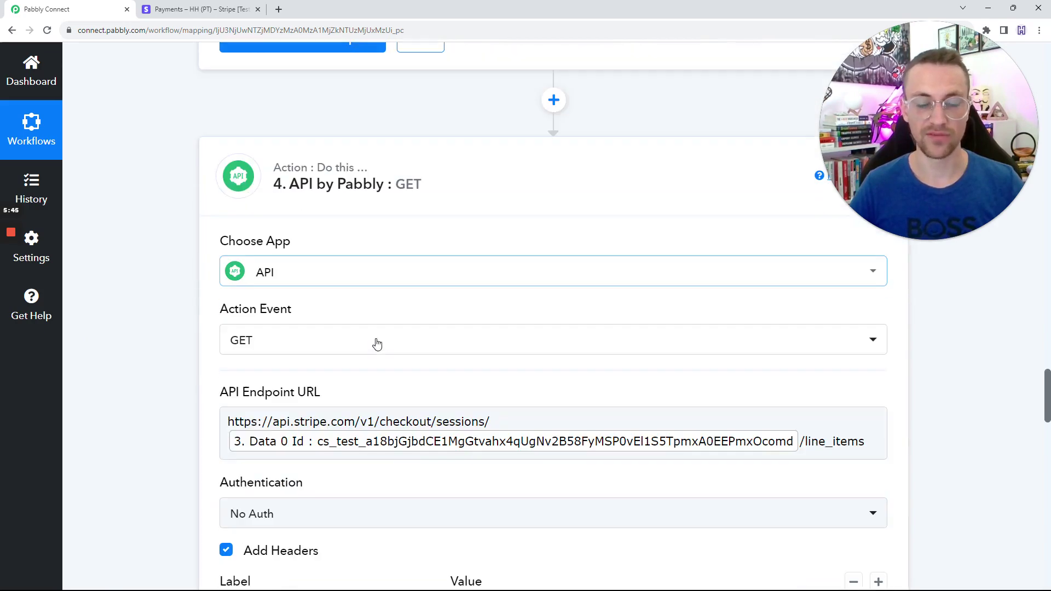
scroll(379, 322, up, 3)
click(300, 166)
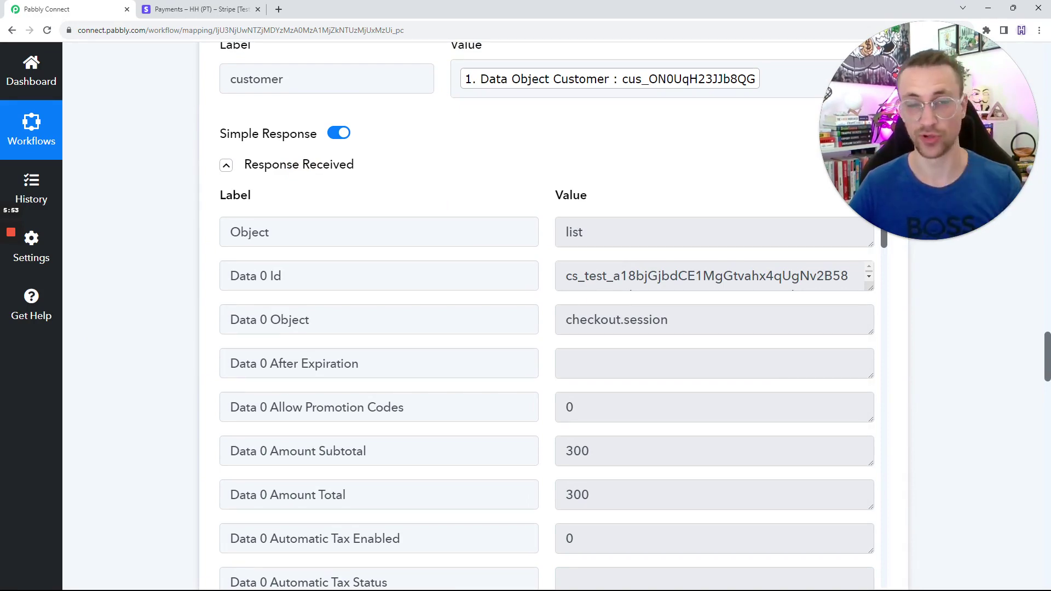
scroll(108, 244, up, 18)
scroll(122, 241, up, 15)
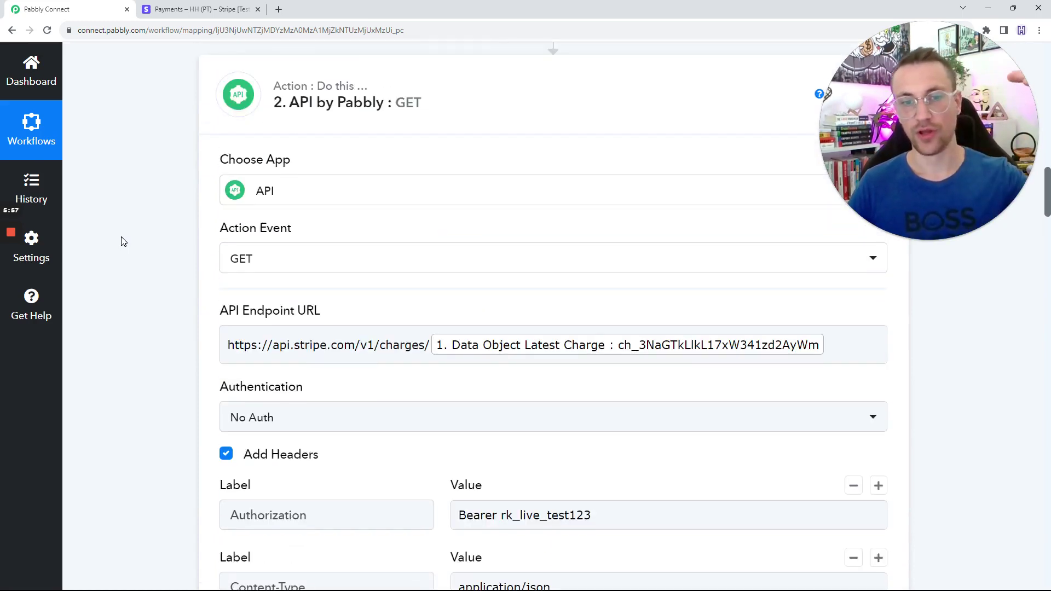
scroll(125, 243, up, 10)
scroll(127, 244, up, 9)
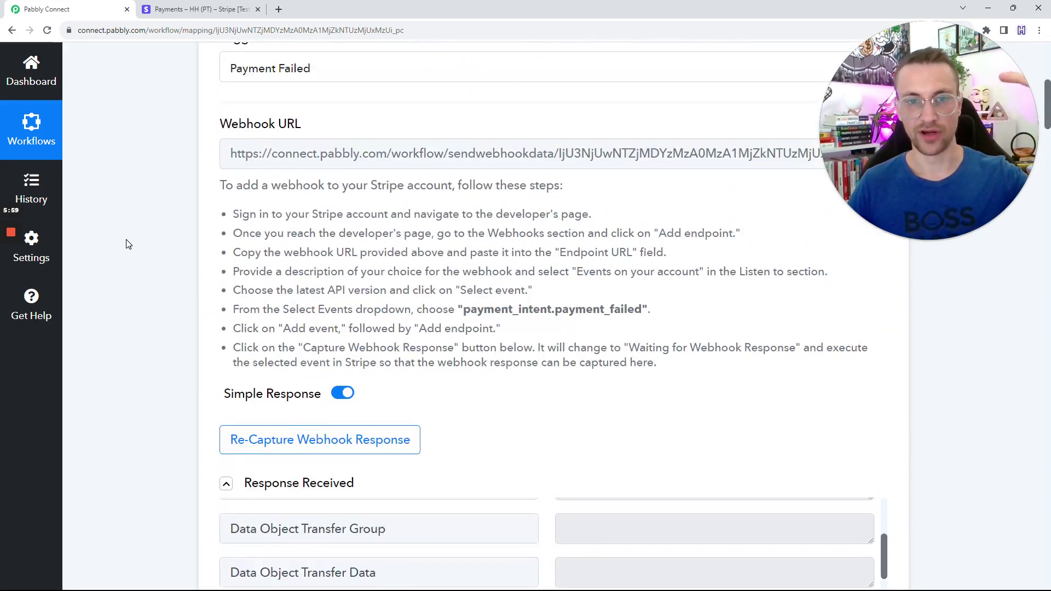
scroll(128, 245, down, 14)
scroll(129, 244, down, 7)
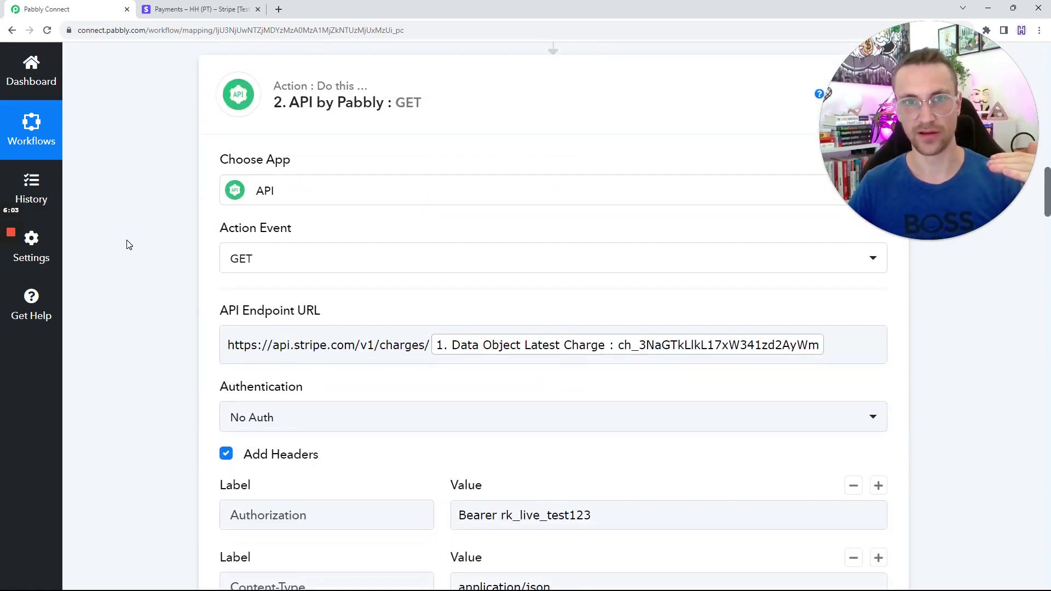
scroll(128, 245, down, 6)
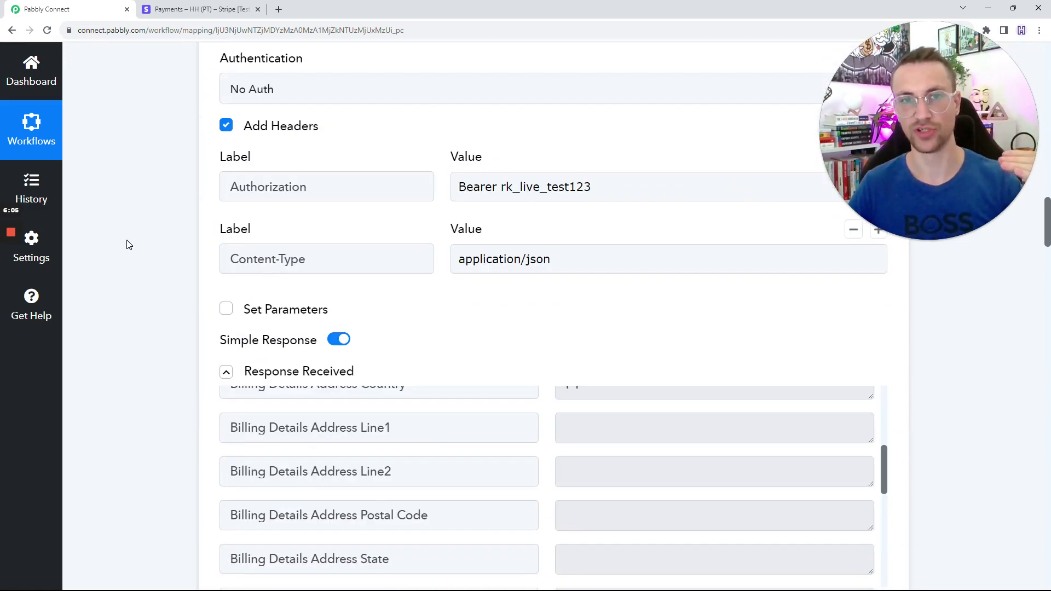
scroll(128, 245, down, 15)
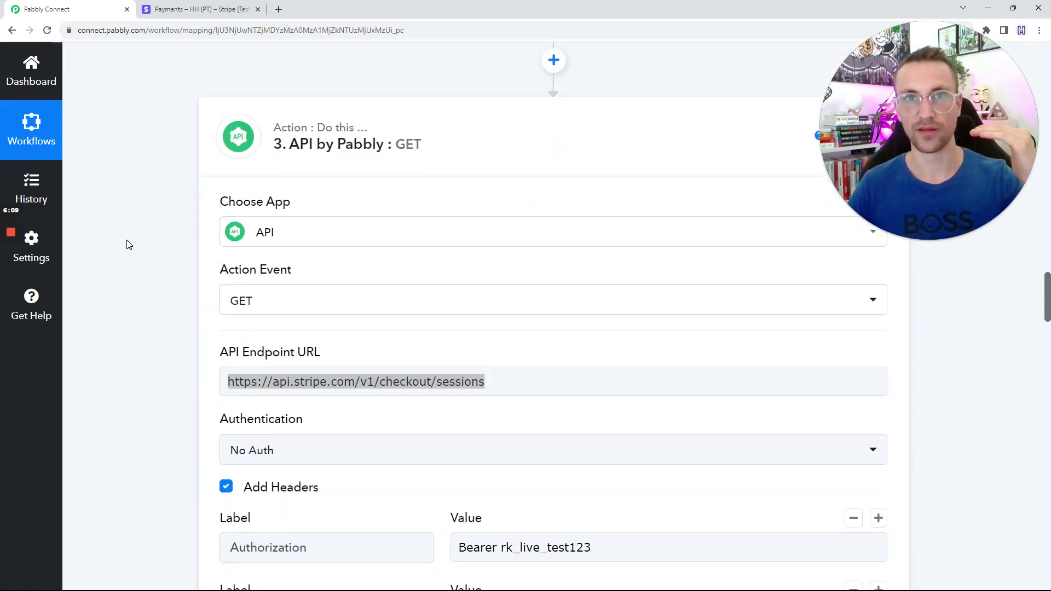
scroll(129, 245, up, 10)
scroll(129, 245, down, 2)
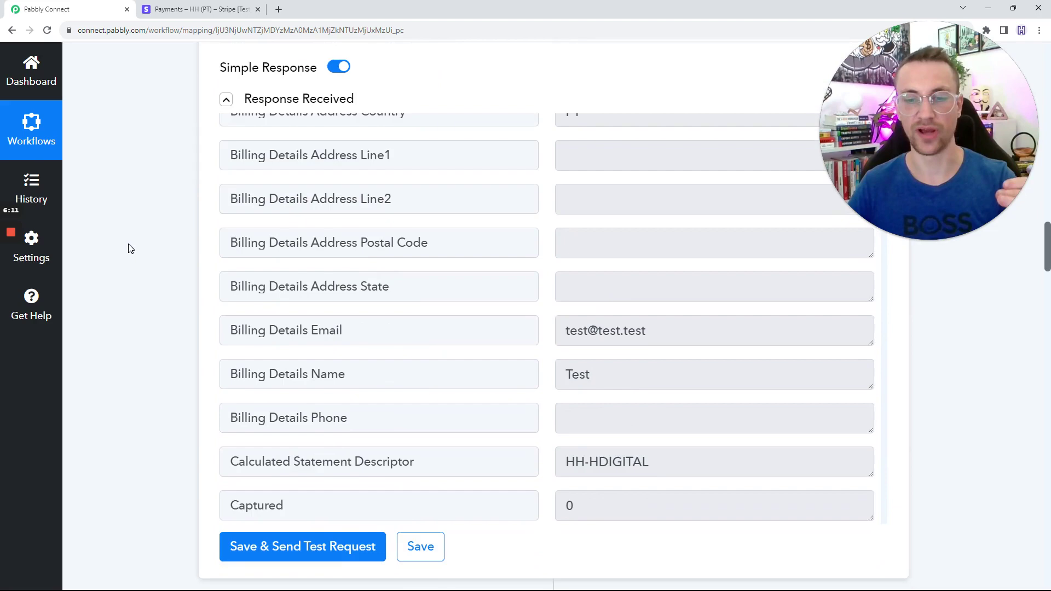
scroll(203, 269, down, 18)
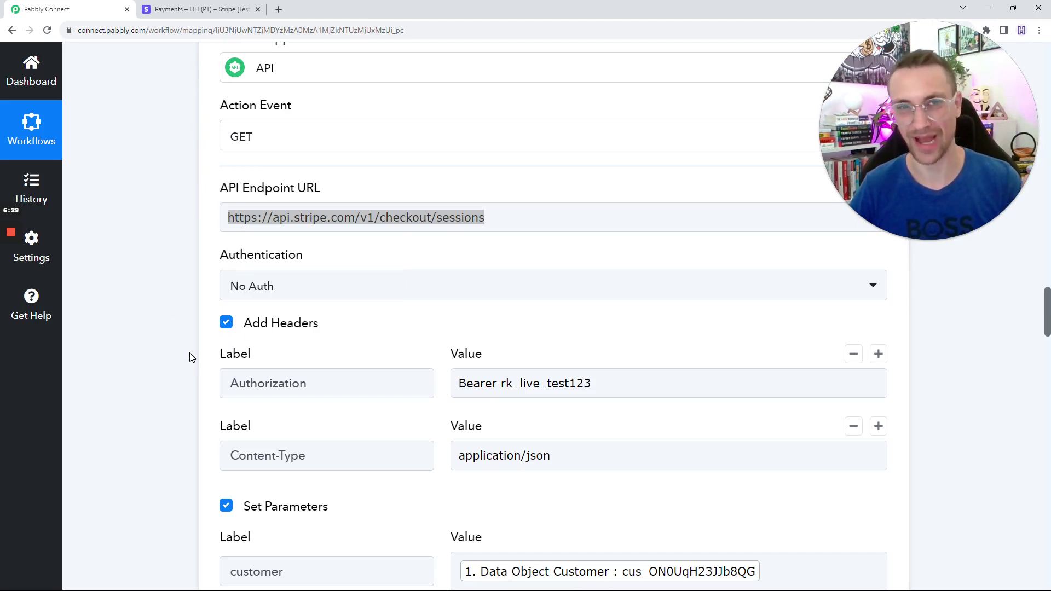
Review step 4's endpoint URL checkout/sessions/{id}/line_items mapped from the session's Data 0 Id.
scroll(191, 358, down, 4)
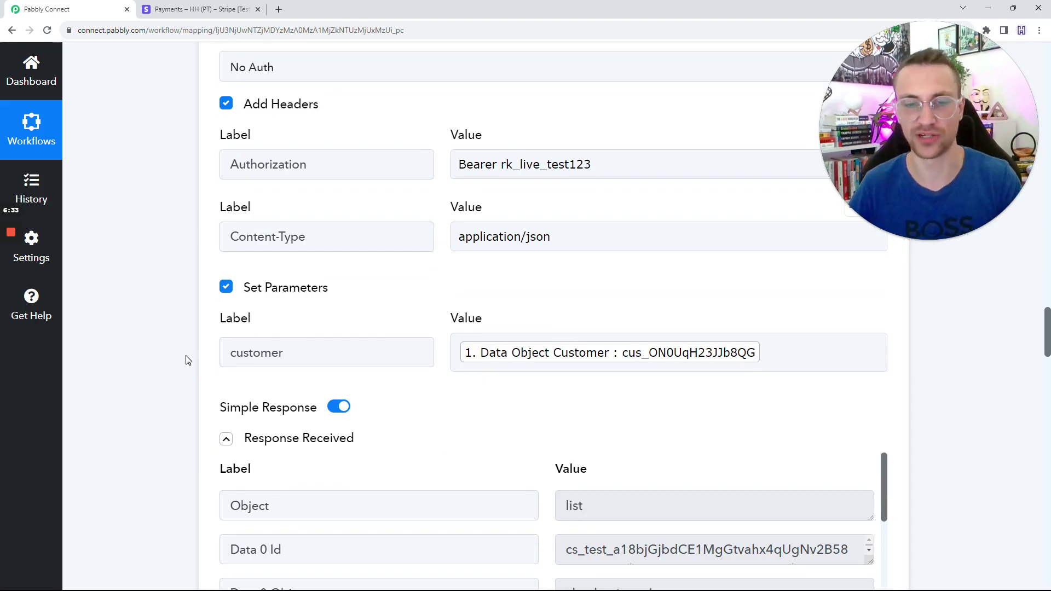
scroll(188, 360, down, 5)
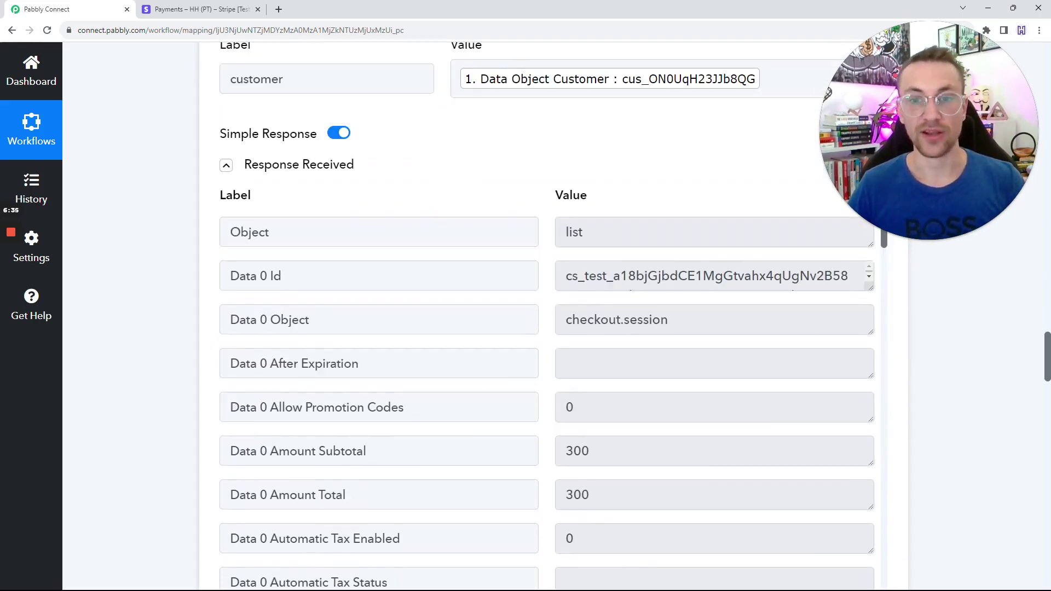
drag(568, 274, 194, 262)
click(211, 270)
scroll(212, 270, down, 5)
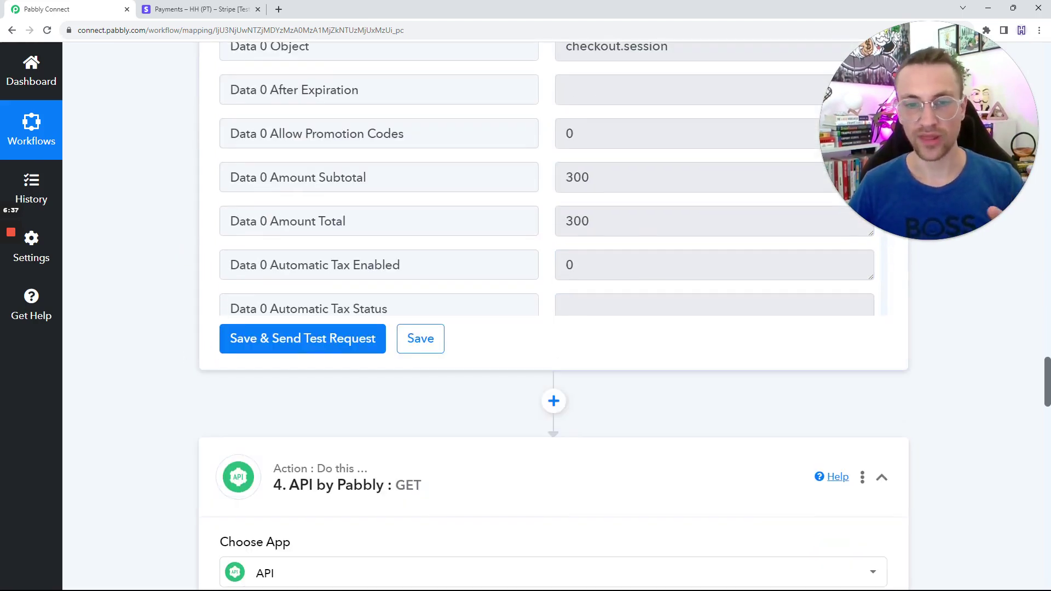
scroll(180, 281, down, 8)
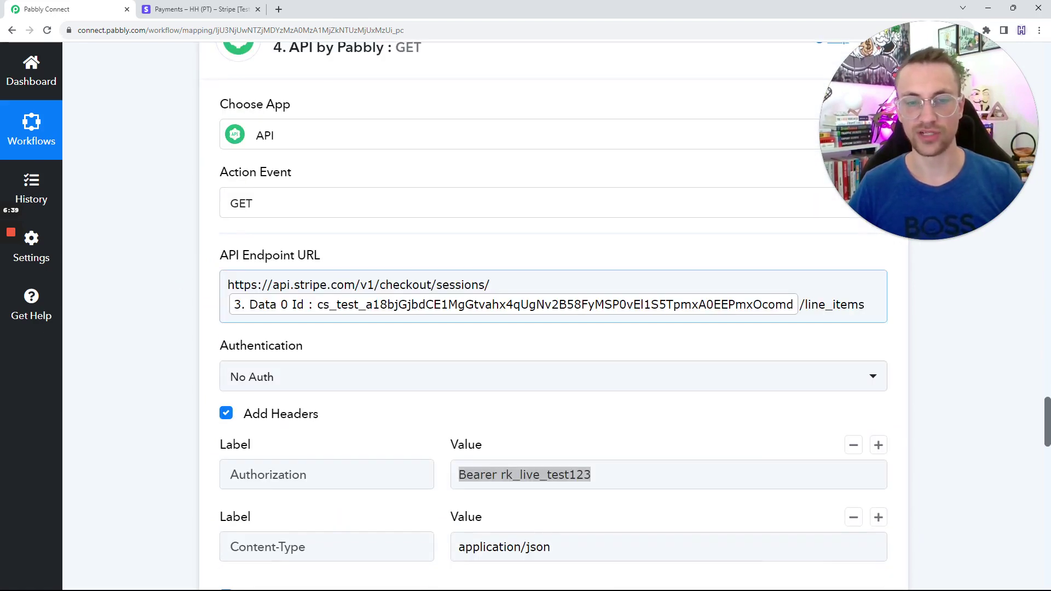
drag(490, 285, 273, 285)
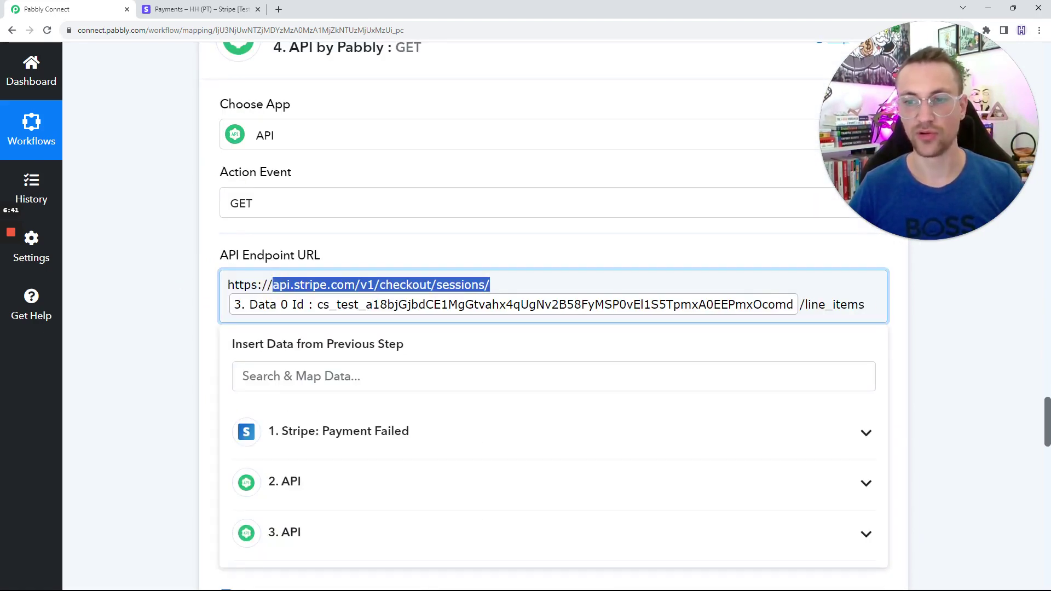
drag(866, 305, 799, 305)
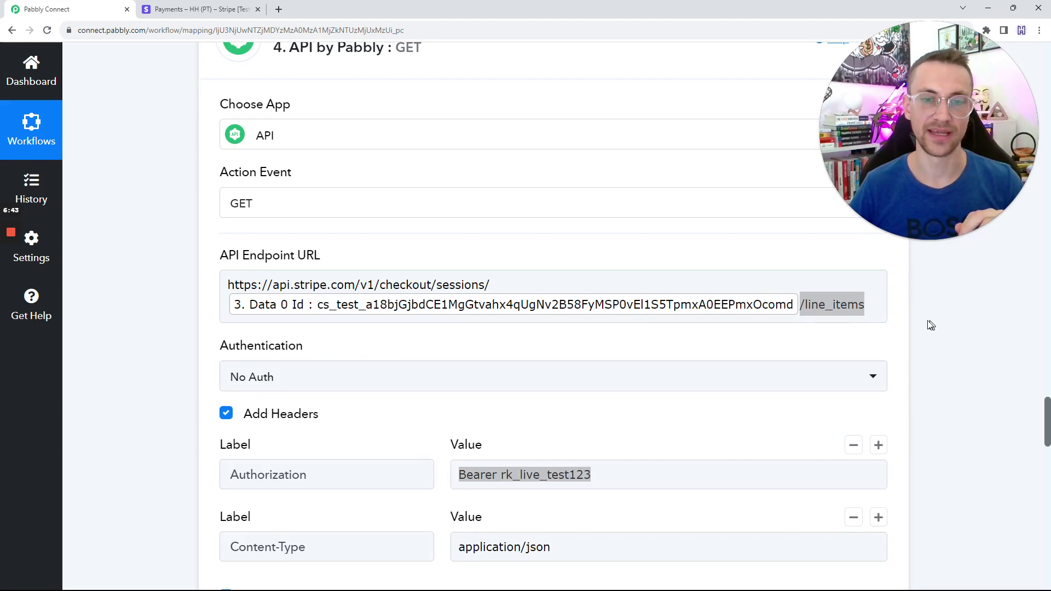
click(140, 296)
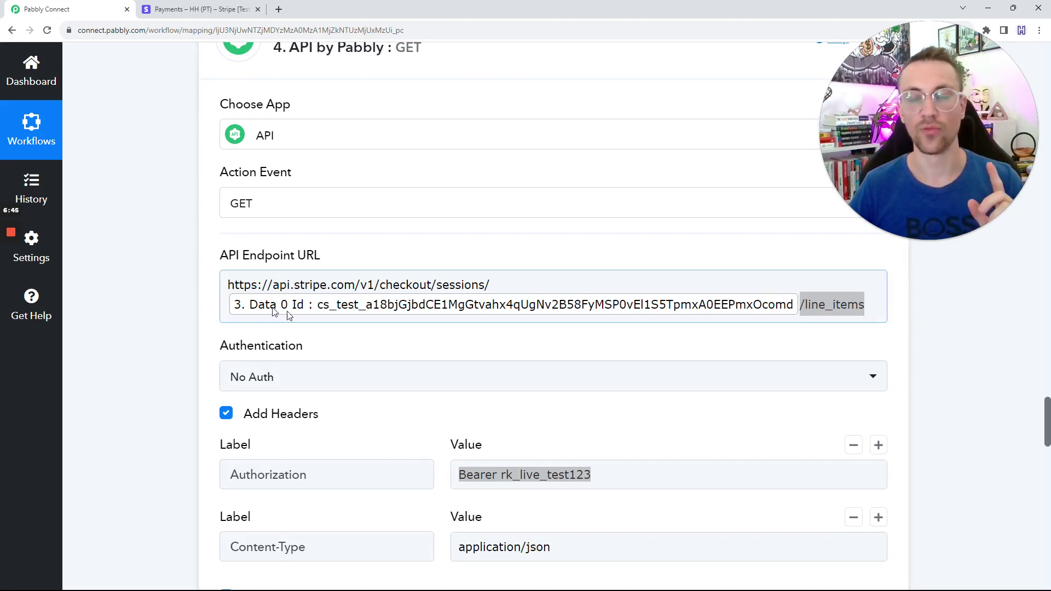
Expand step 4's response showing Test Product at 300 usd, and check the limit=1 parameter.
scroll(387, 336, down, 7)
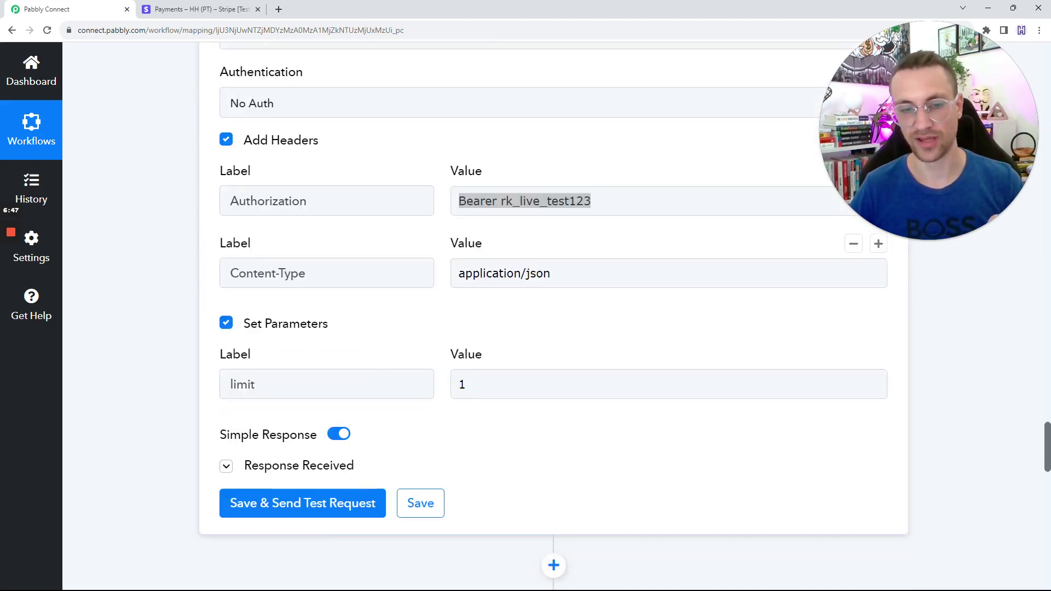
click(290, 357)
scroll(247, 340, down, 5)
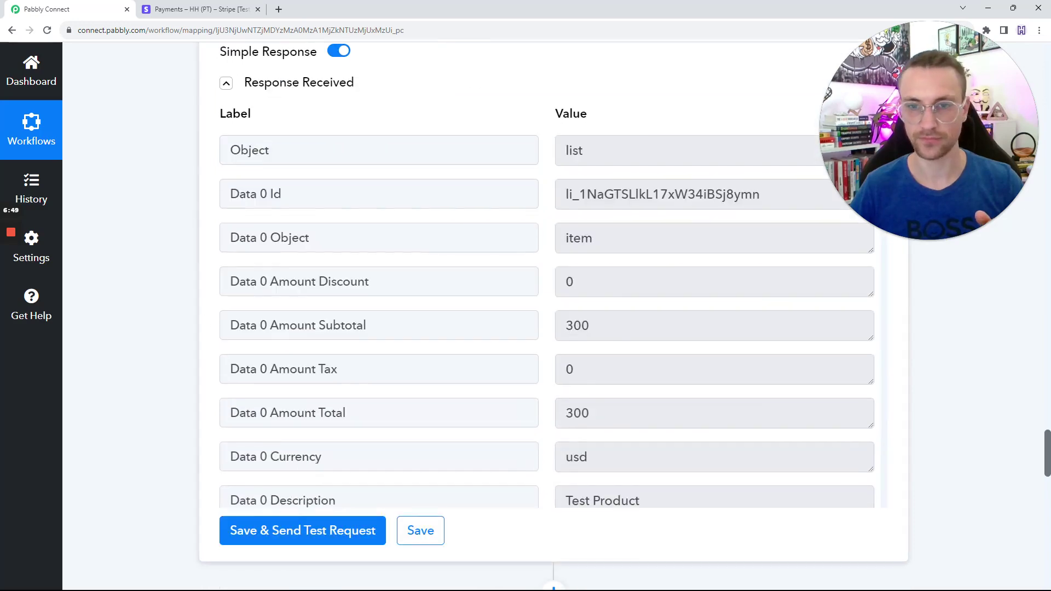
scroll(230, 321, down, 5)
click(269, 227)
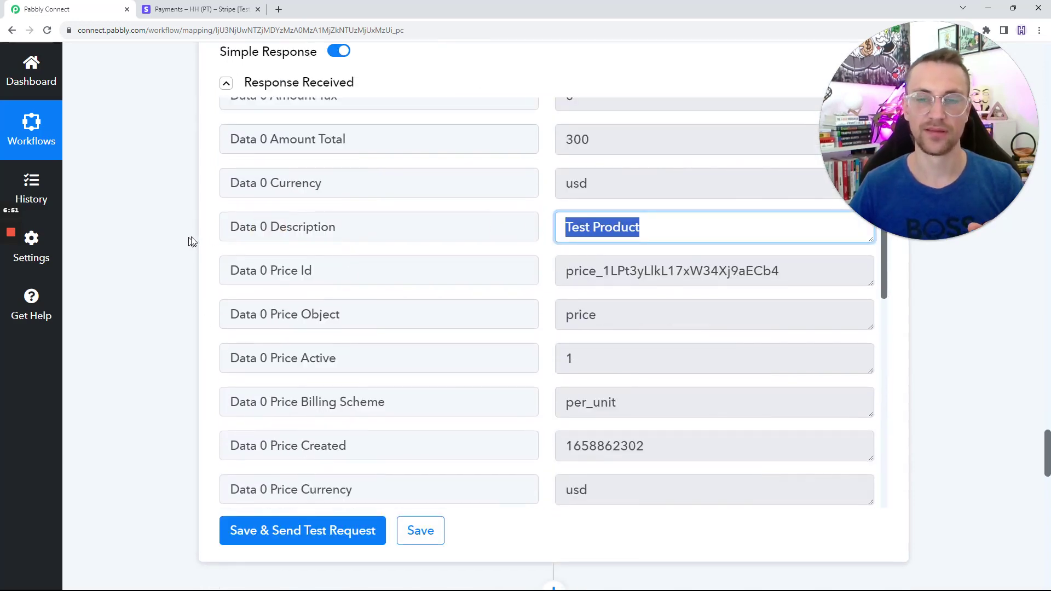
scroll(192, 240, up, 8)
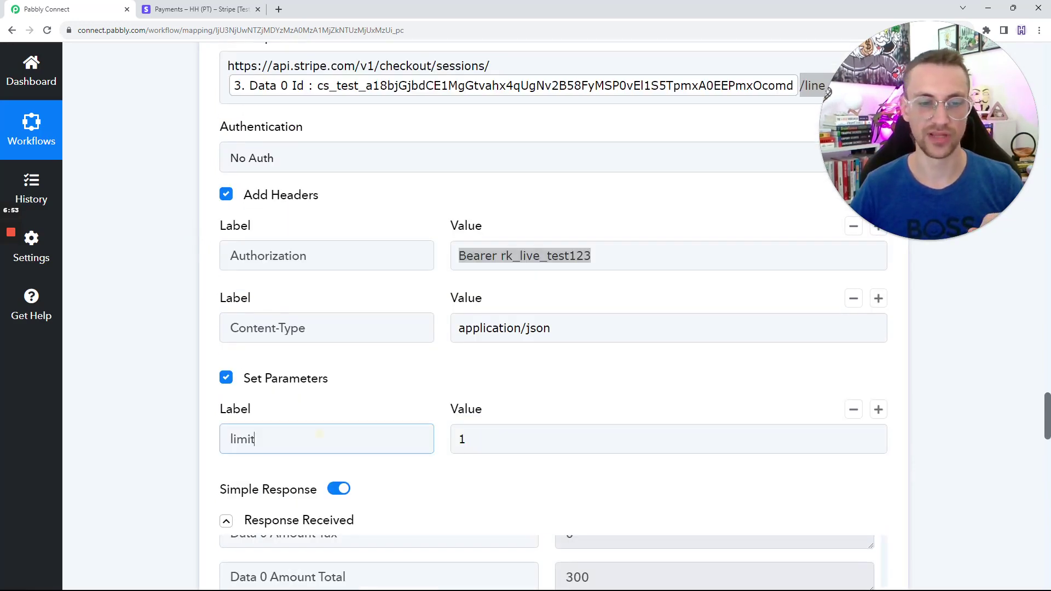
click(187, 425)
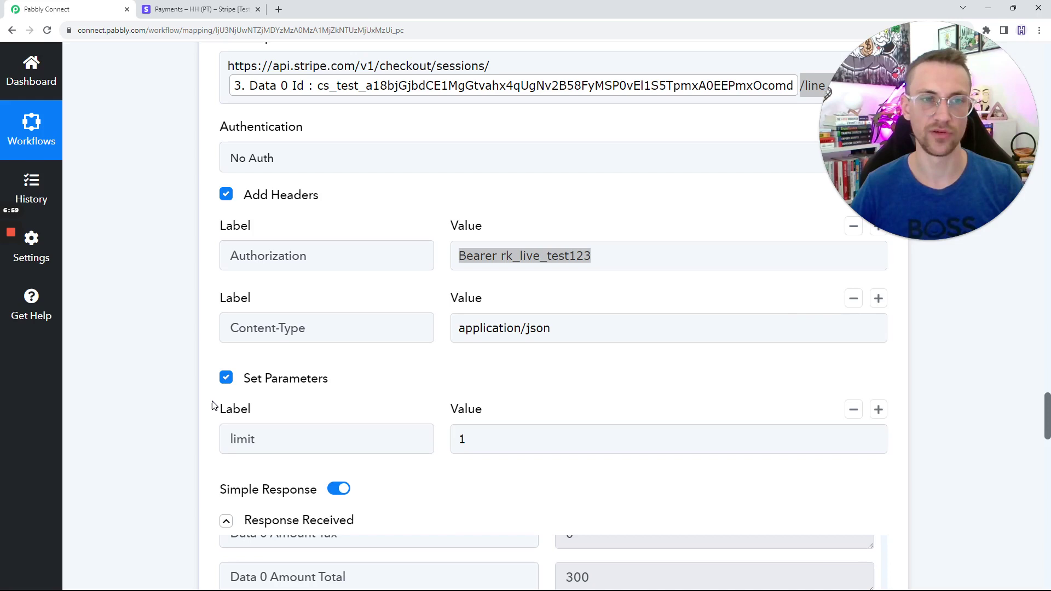
click(230, 8)
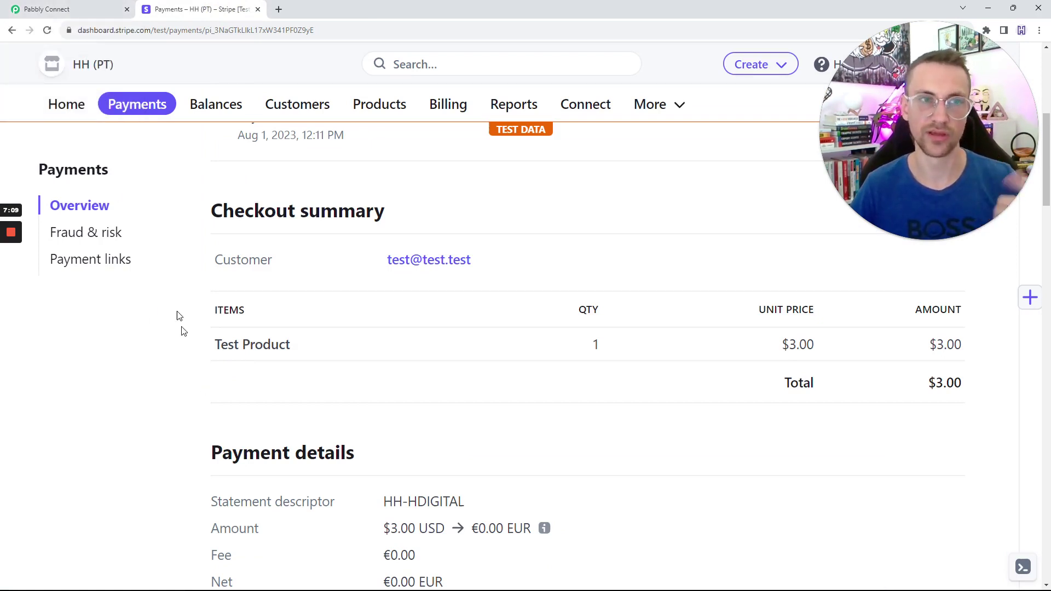
click(96, 6)
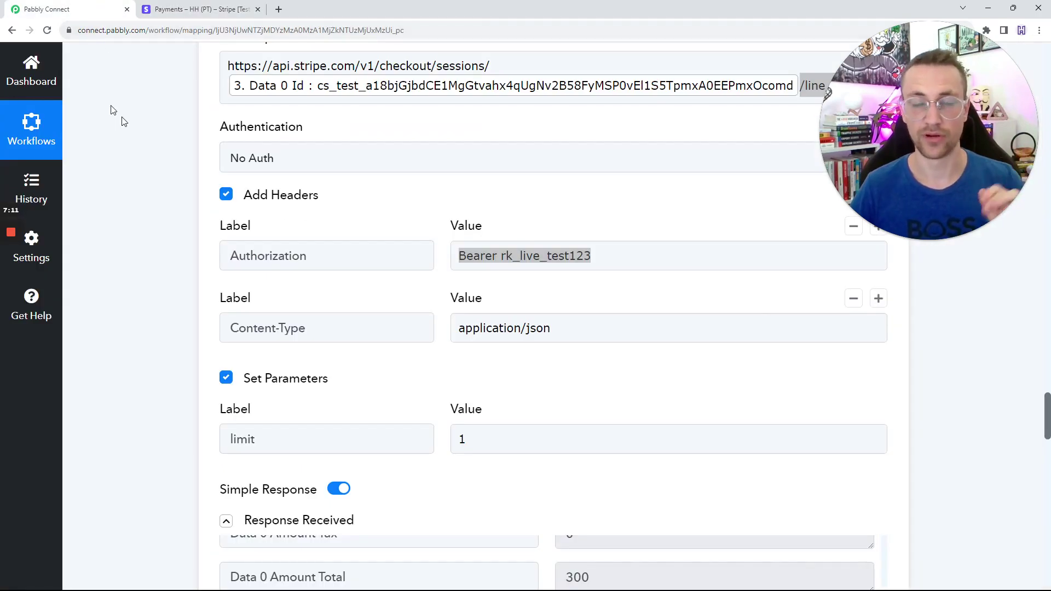
scroll(159, 221, down, 6)
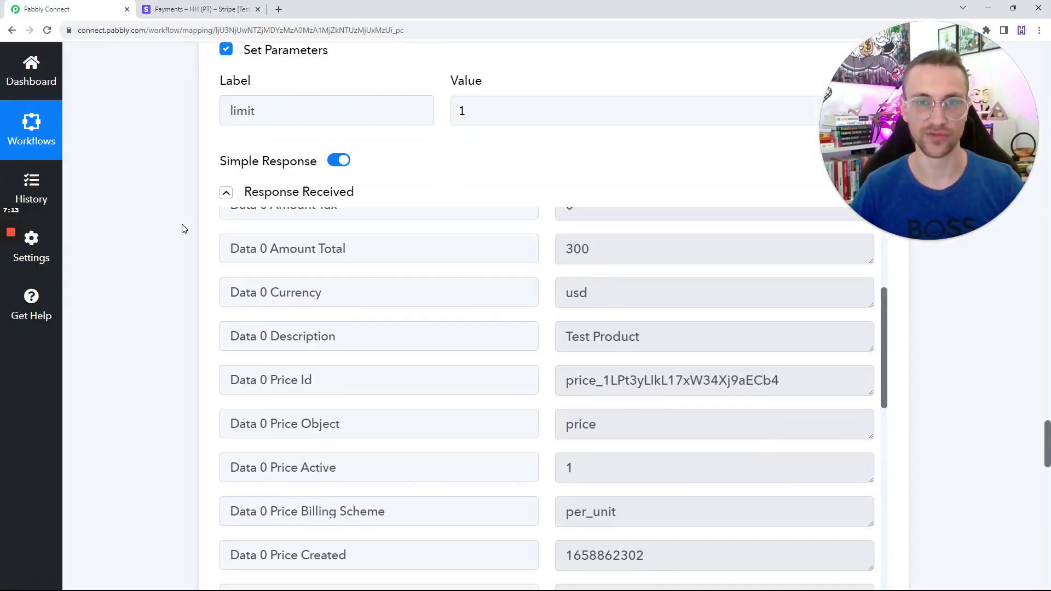
scroll(184, 229, down, 2)
drag(640, 227, 200, 230)
double_click(304, 227)
key(Tab)
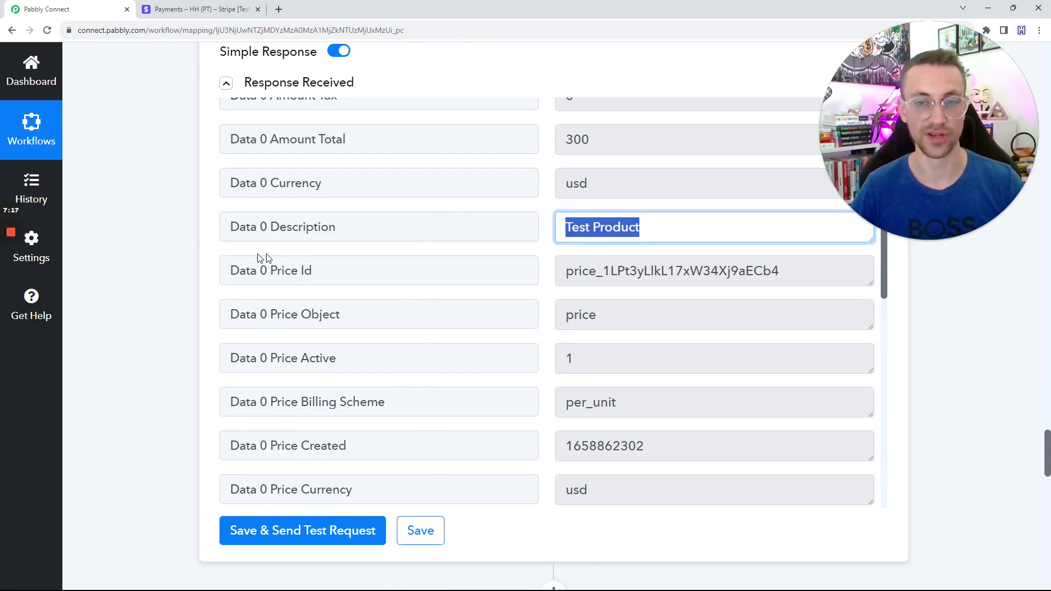
scroll(173, 257, down, 7)
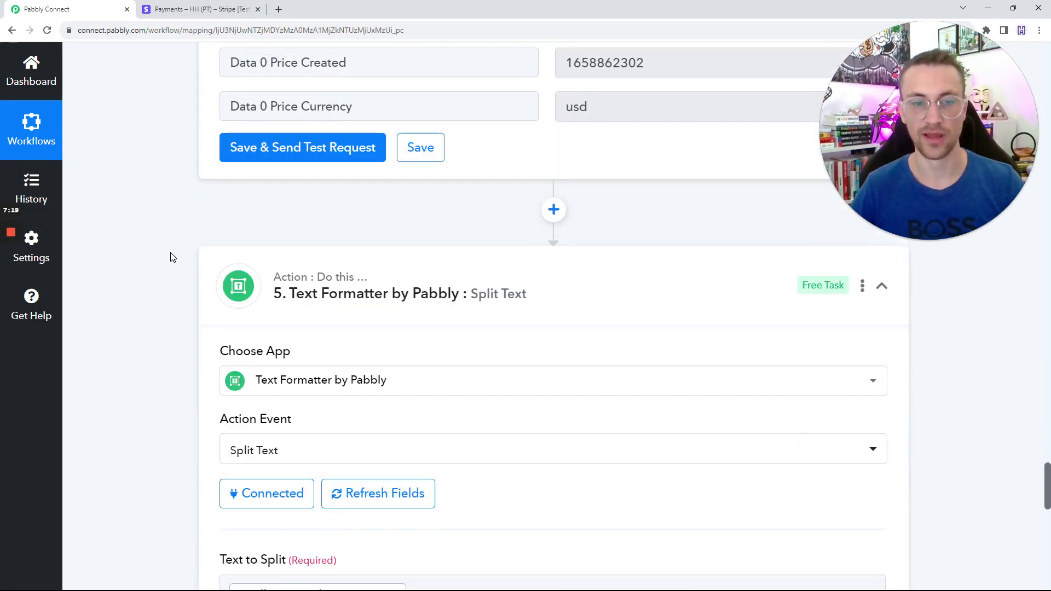
Check step 5 Split Text's mapped Text to Split, leaving the mapping unchanged.
scroll(173, 257, down, 2)
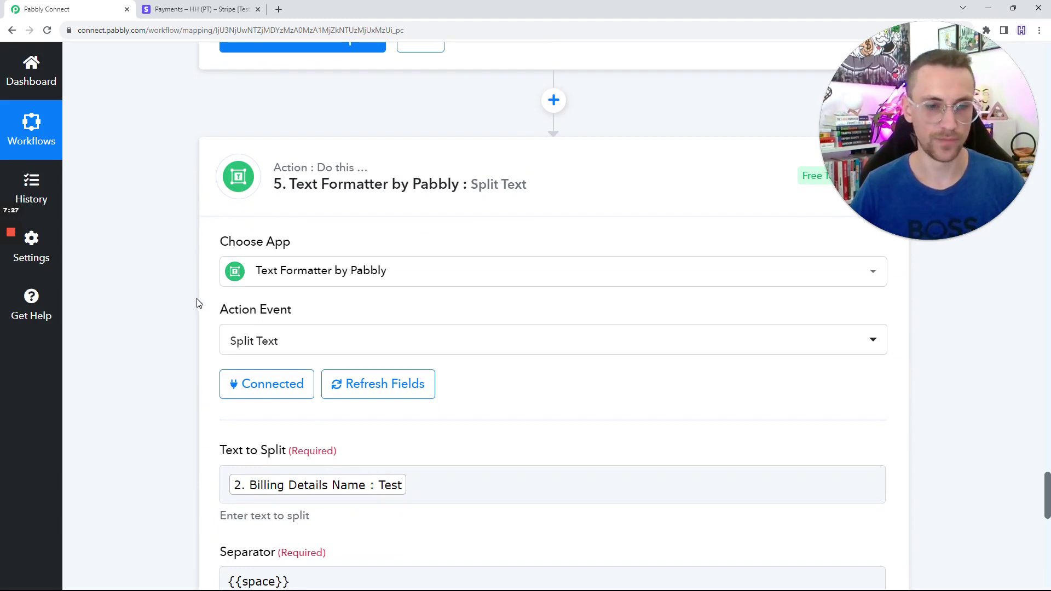
scroll(193, 299, down, 2)
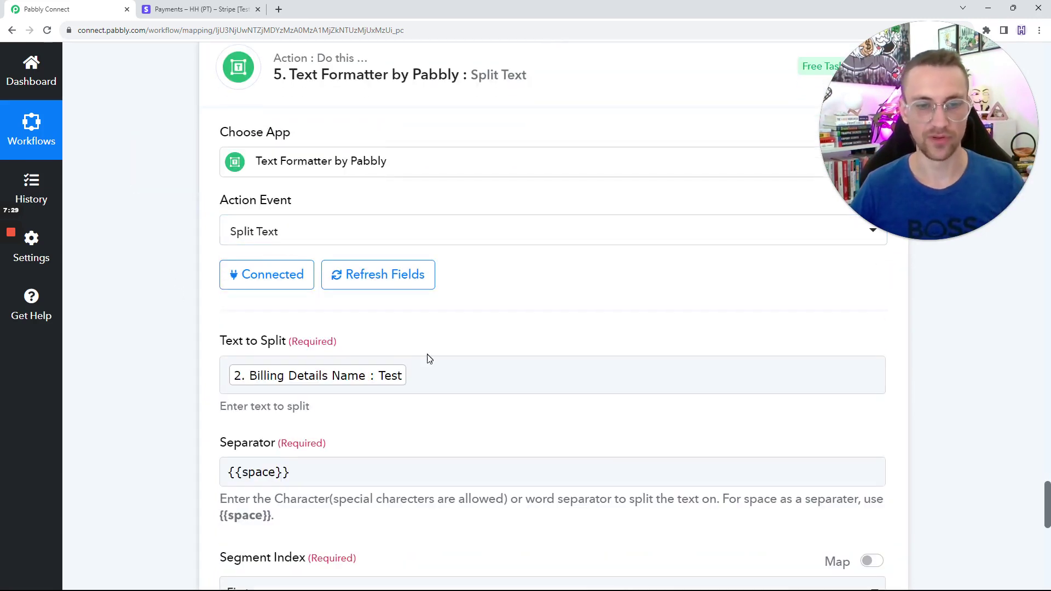
click(433, 376)
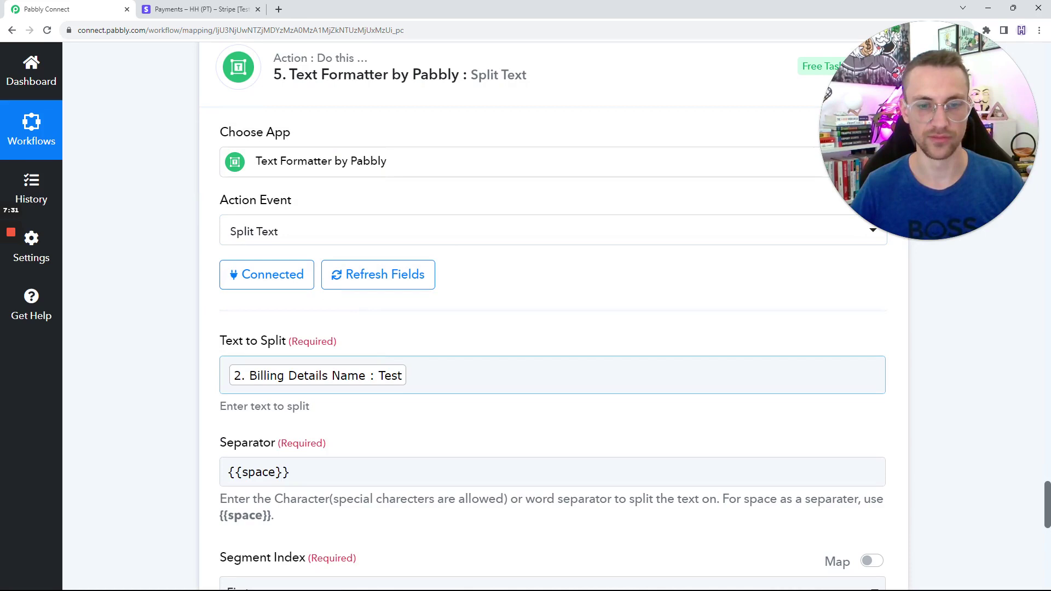
click(439, 374)
click(155, 374)
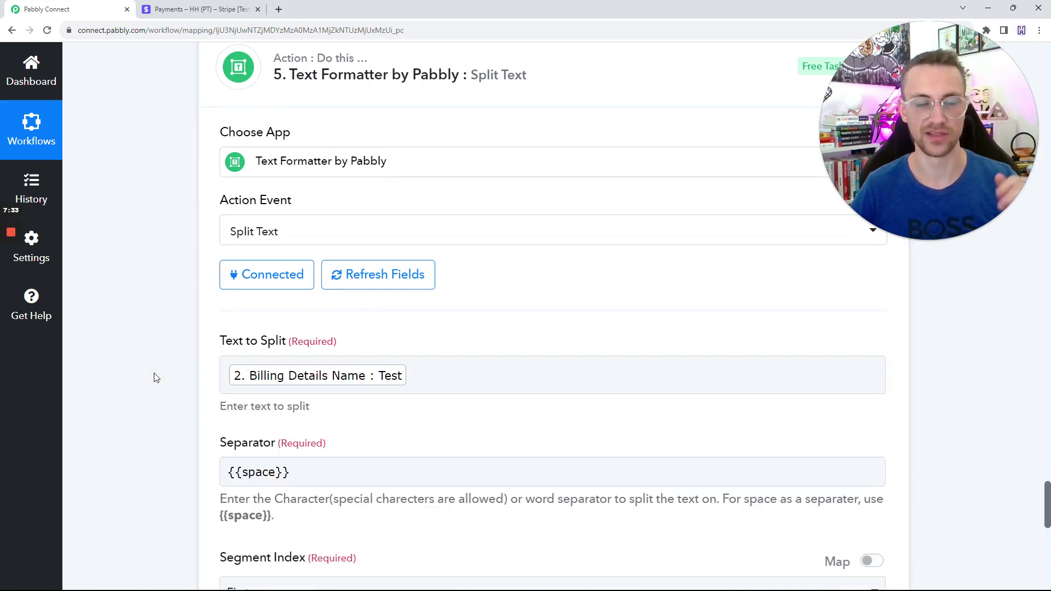
Expand the Split Text response to confirm the first segment Result is 'Test'.
scroll(176, 367, down, 2)
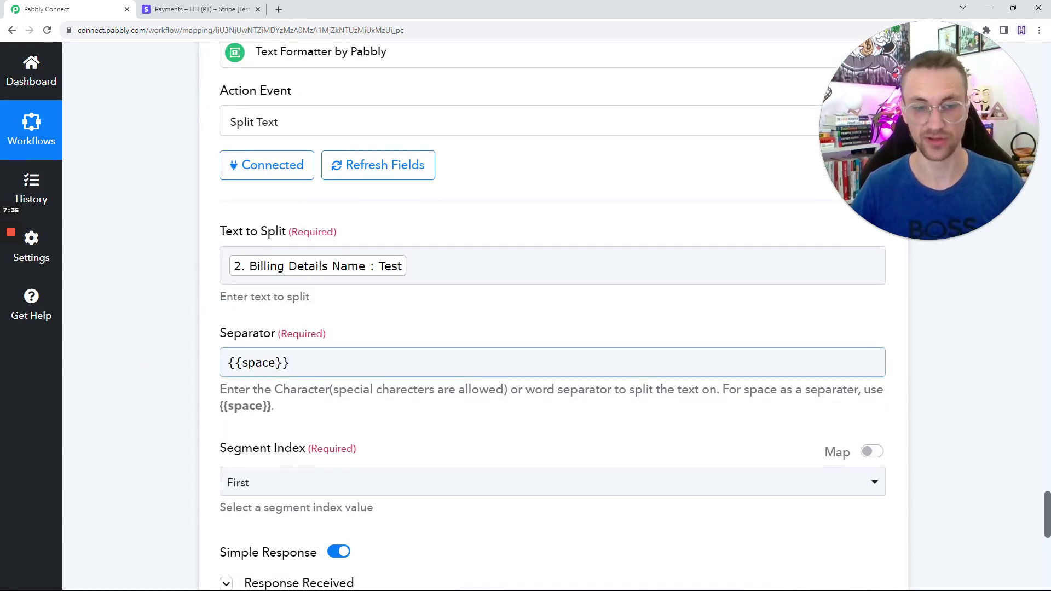
scroll(140, 368, down, 3)
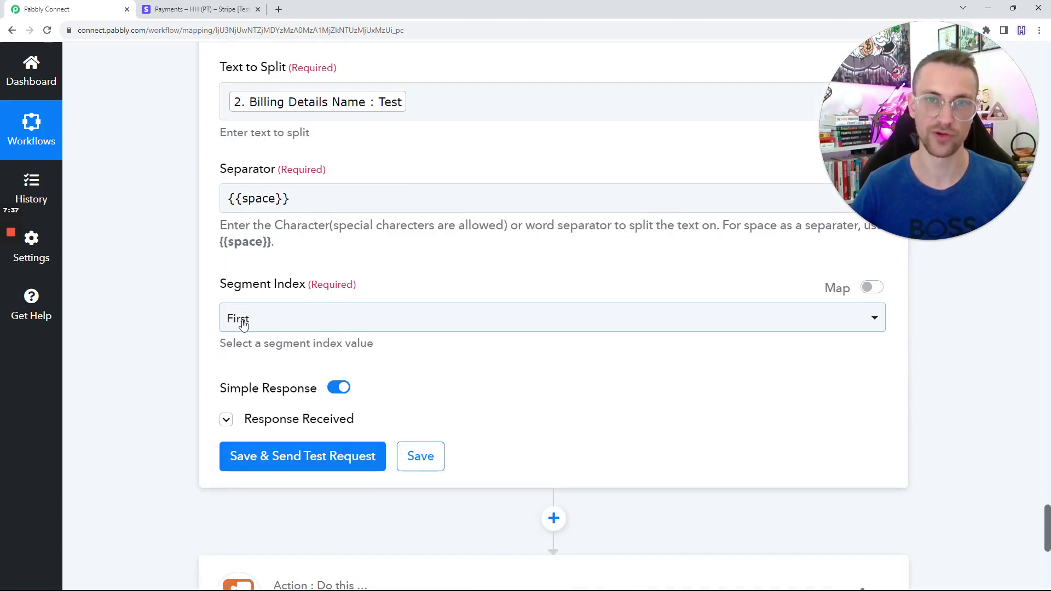
scroll(205, 325, down, 3)
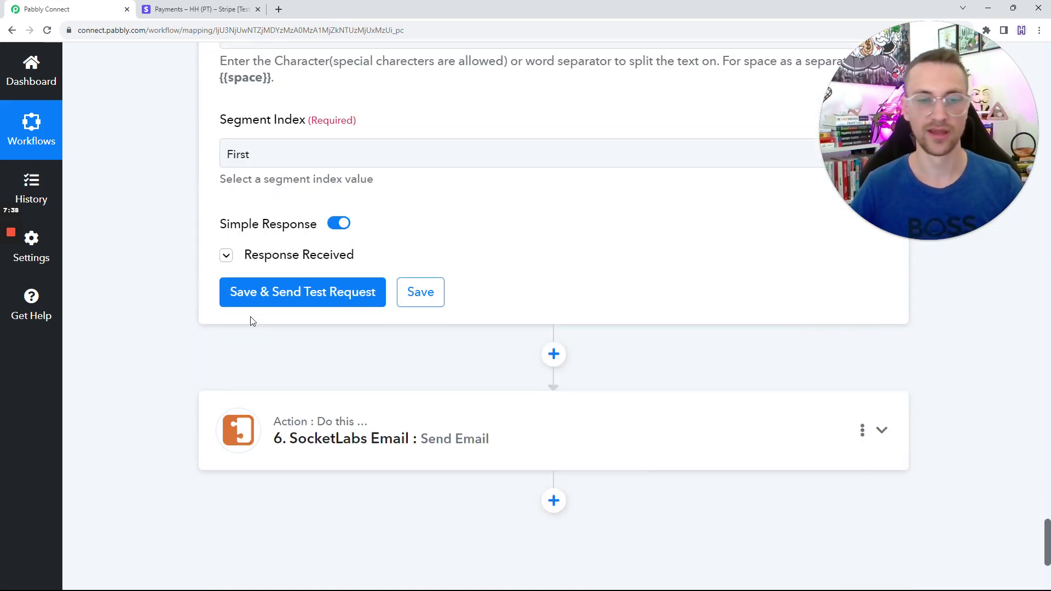
click(262, 257)
key(Tab)
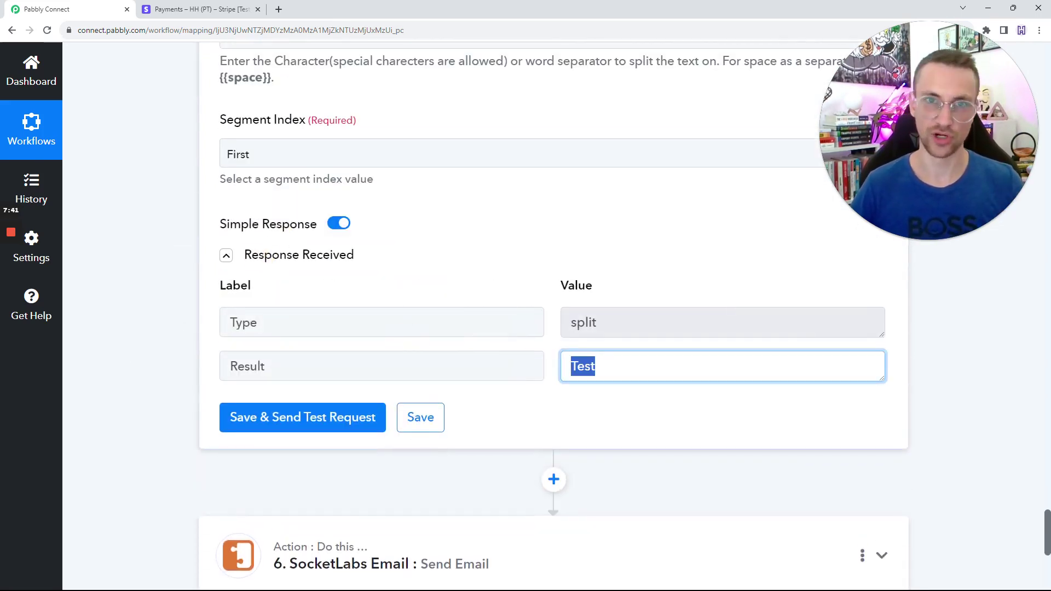
scroll(204, 352, down, 3)
click(321, 383)
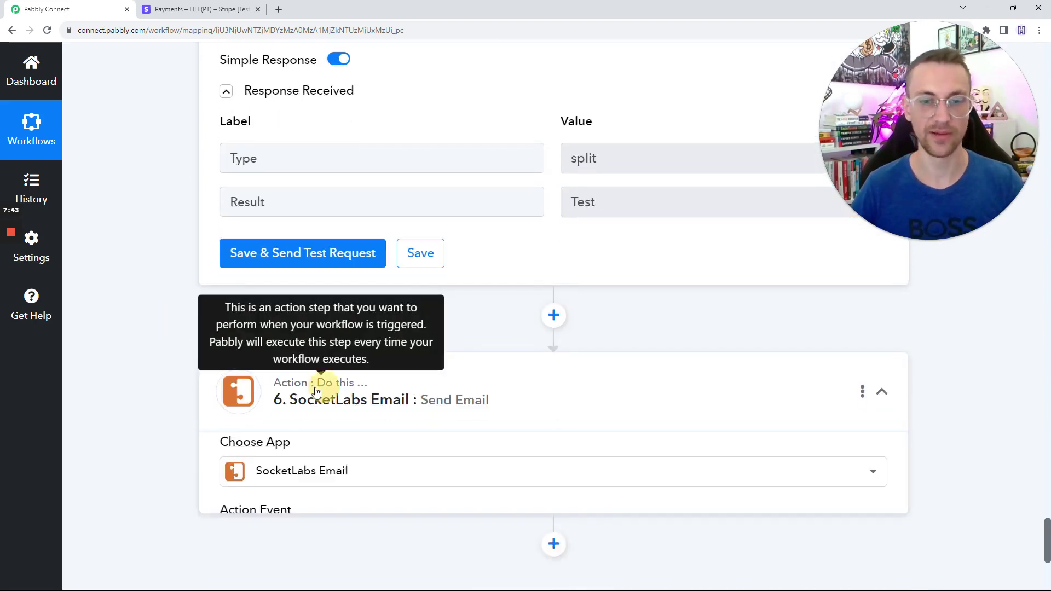
scroll(192, 368, down, 2)
scroll(186, 365, down, 5)
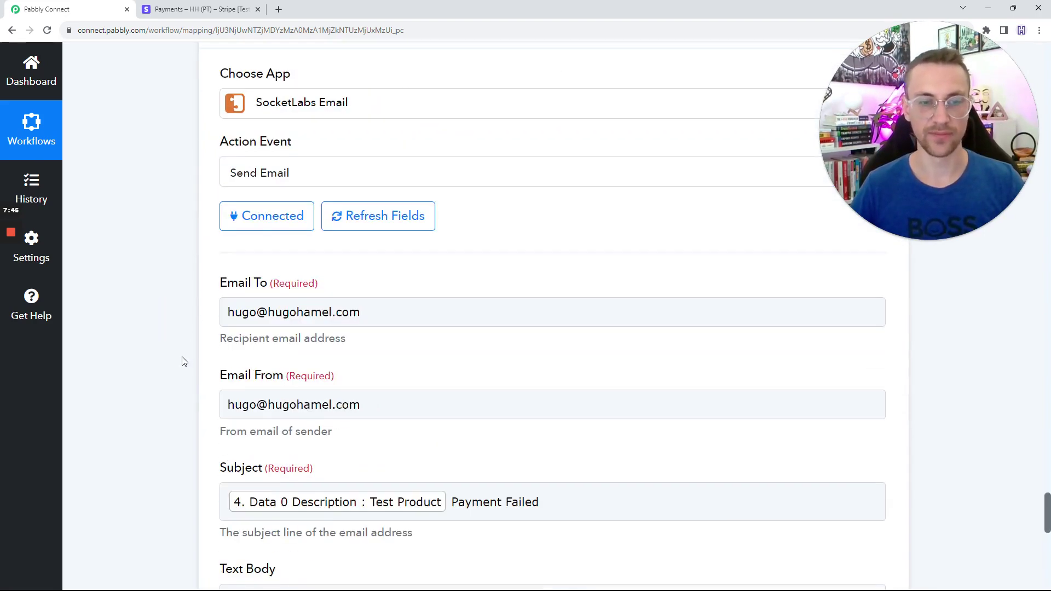
scroll(263, 354, down, 2)
triple_click(306, 206)
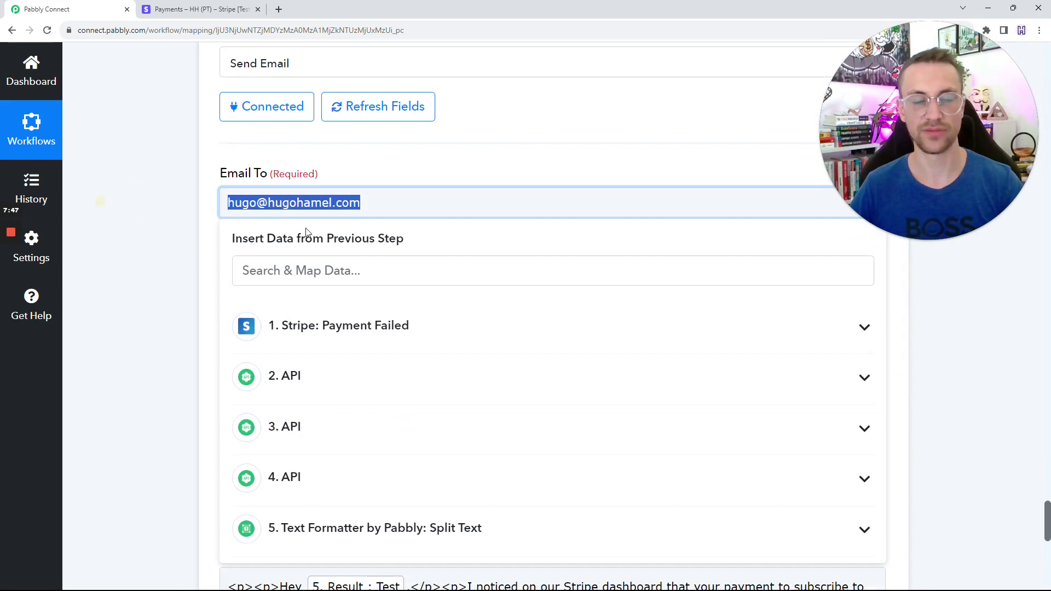
key(BackSpace)
click(334, 328)
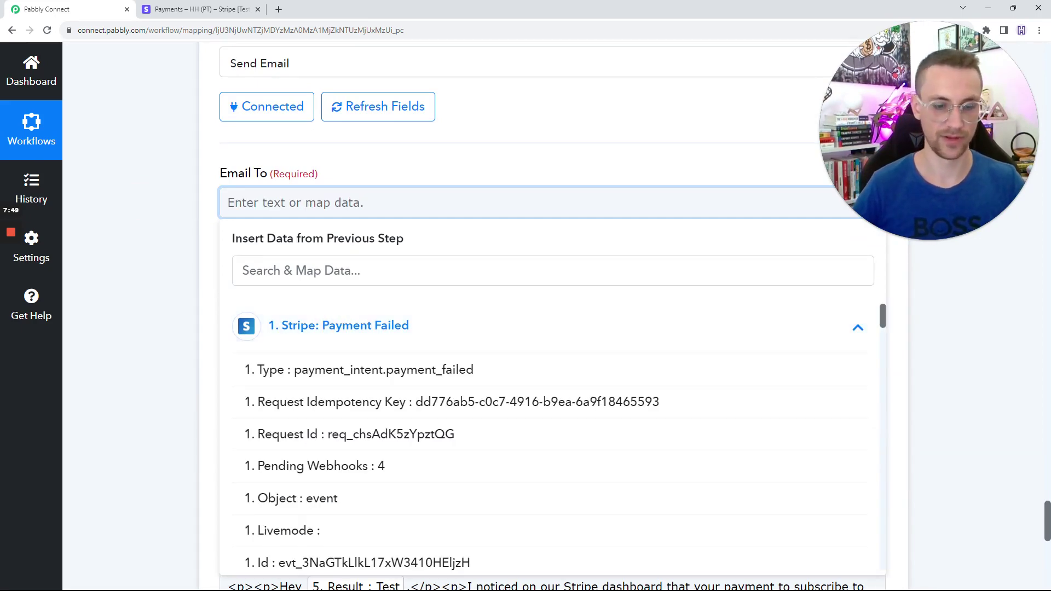
click(391, 268)
text(test)
click(392, 370)
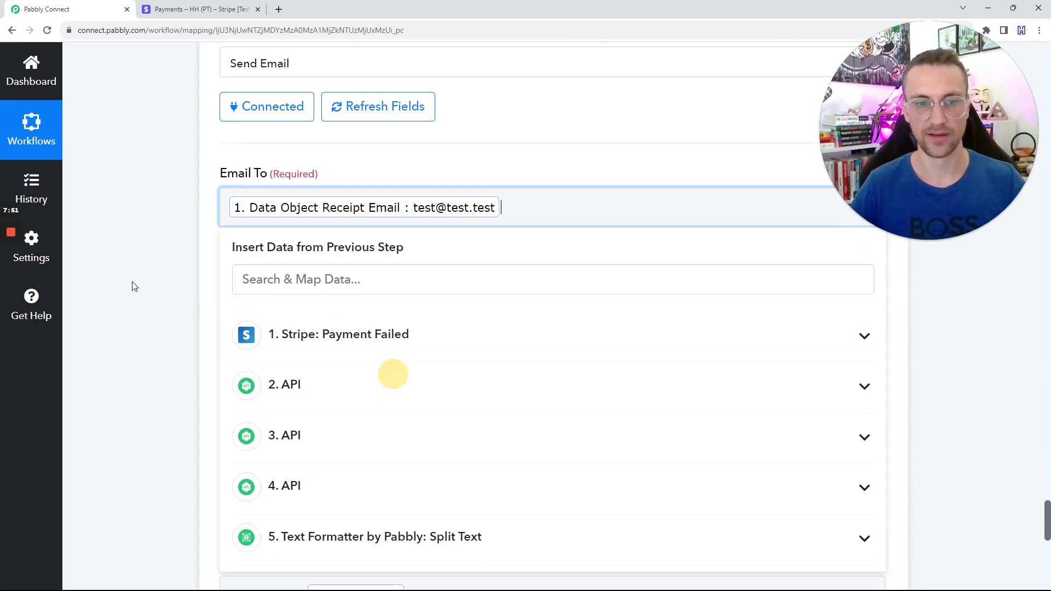
click(171, 265)
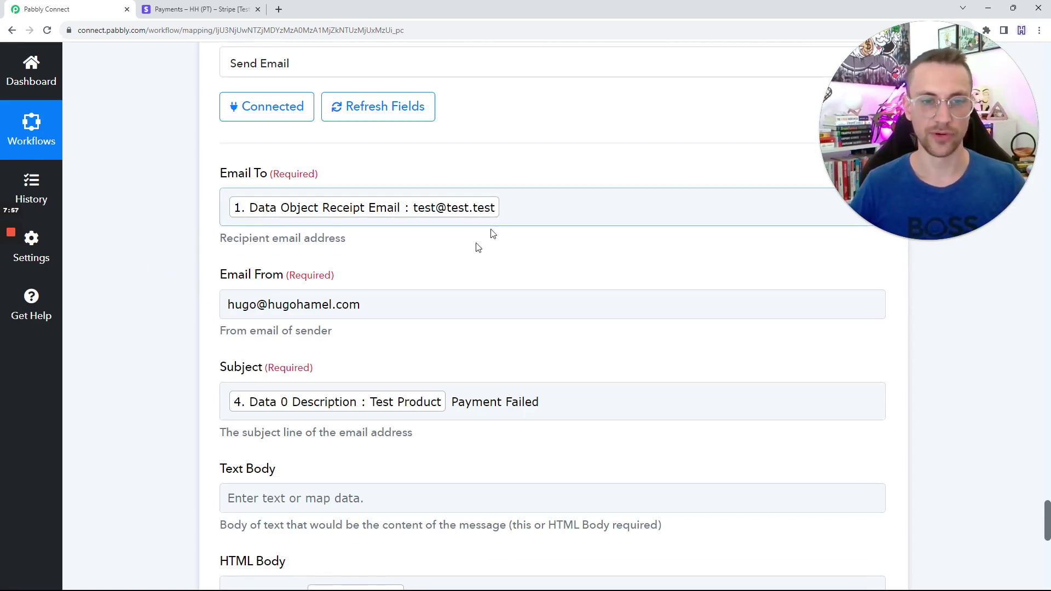
scroll(477, 247, down, 1)
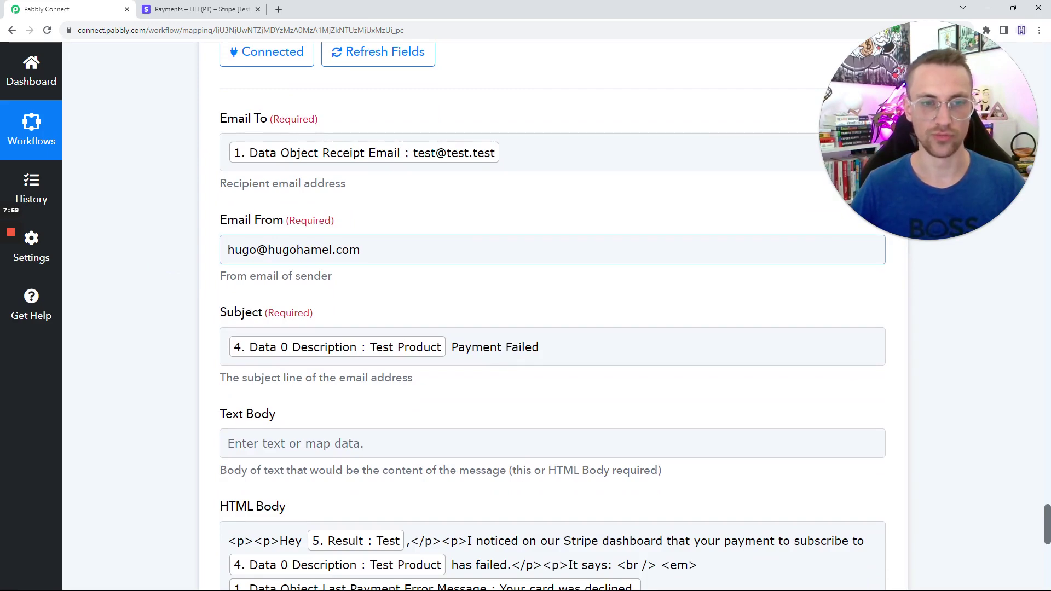
drag(441, 257, 168, 246)
click(167, 249)
scroll(167, 257, down, 2)
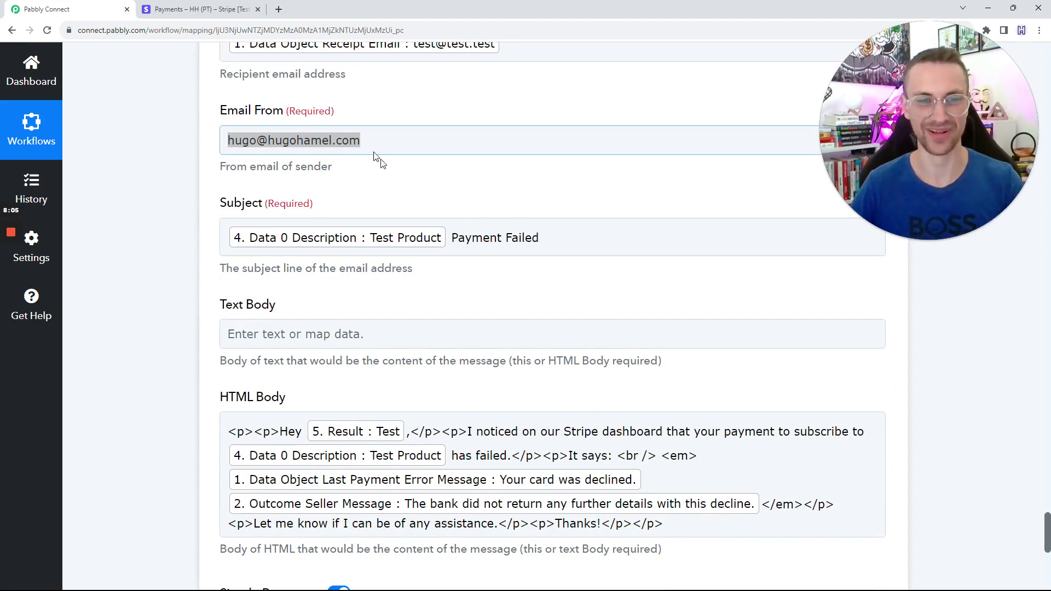
drag(547, 238, 163, 223)
click(198, 236)
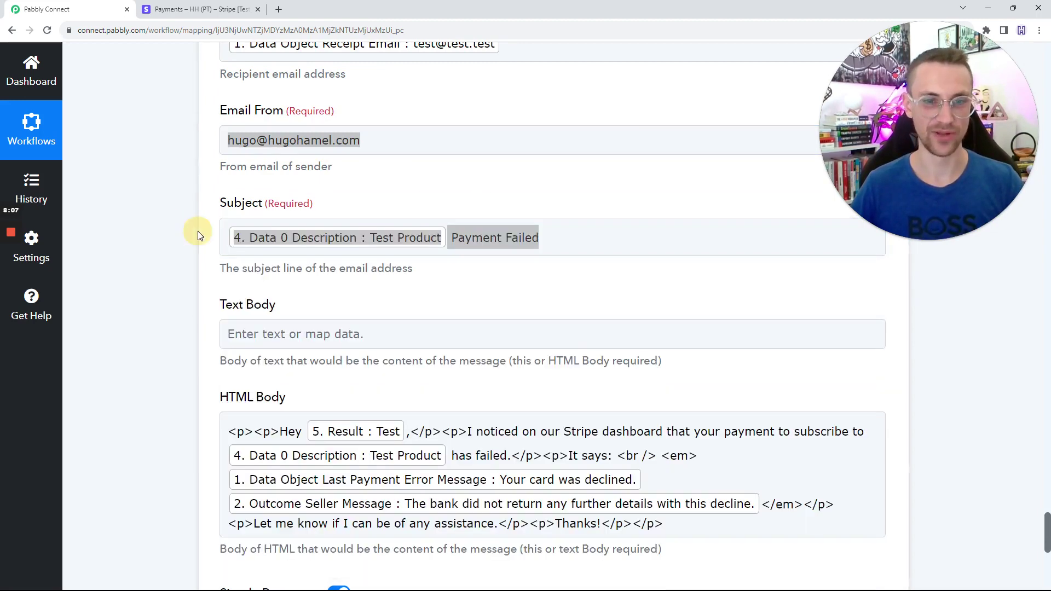
click(595, 233)
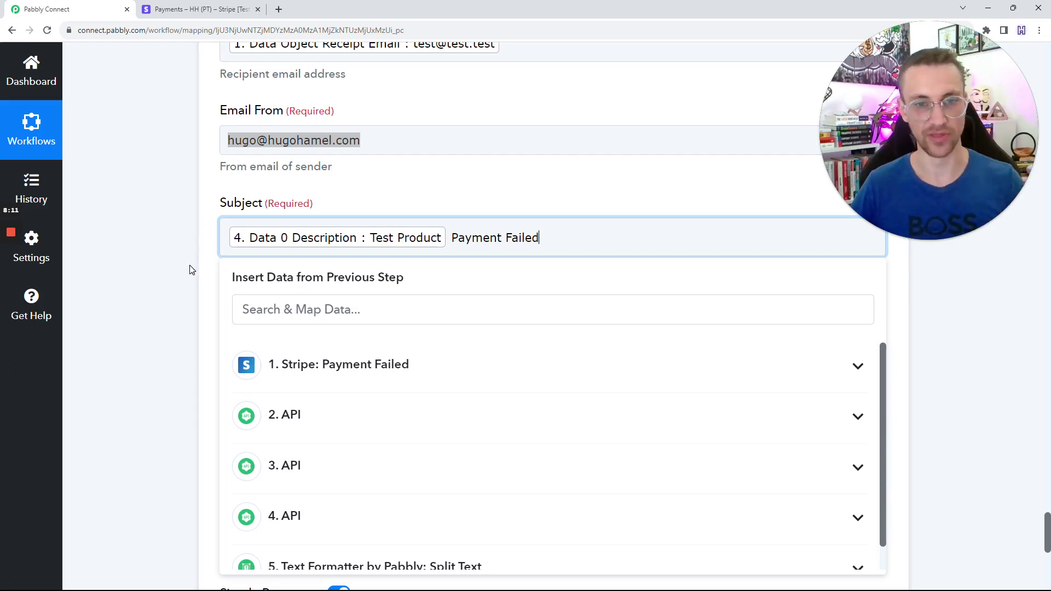
click(185, 8)
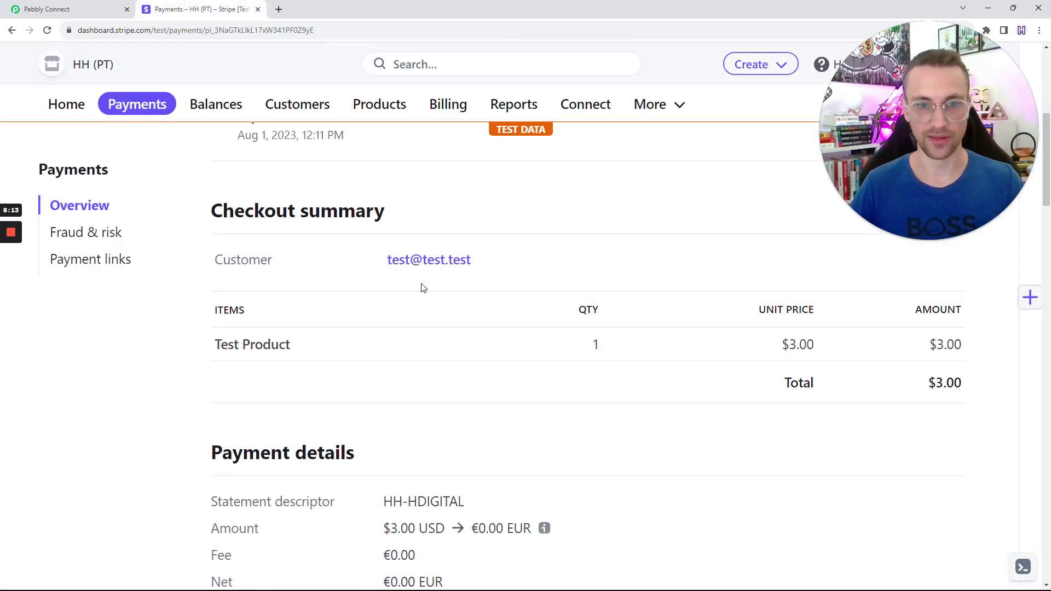
click(47, 9)
Remove the duplicate closing </p> tag from the HTML Body so the email opens with 'Hey'.
click(152, 246)
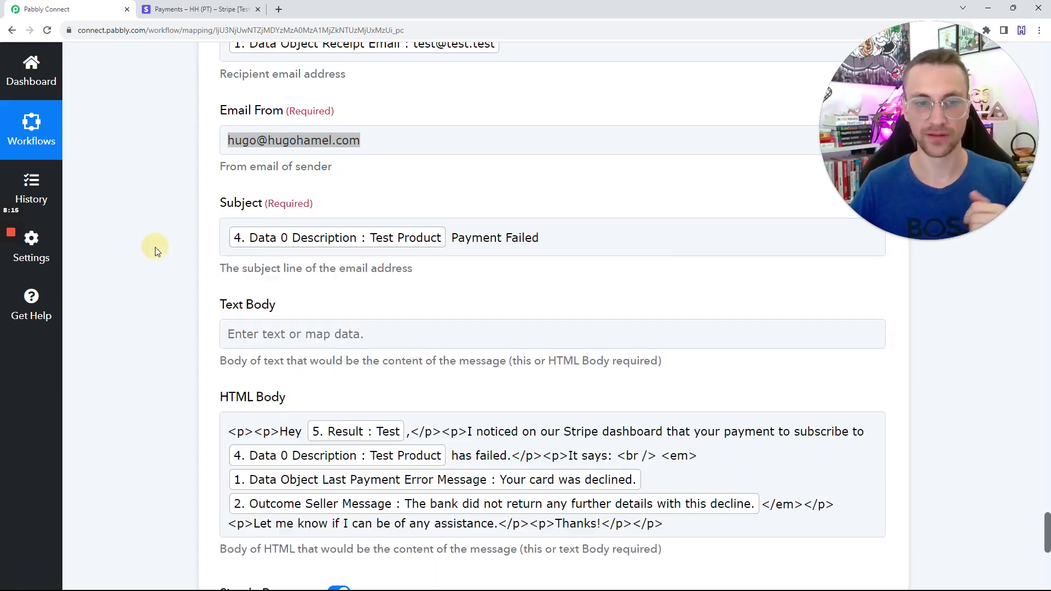
scroll(164, 263, down, 3)
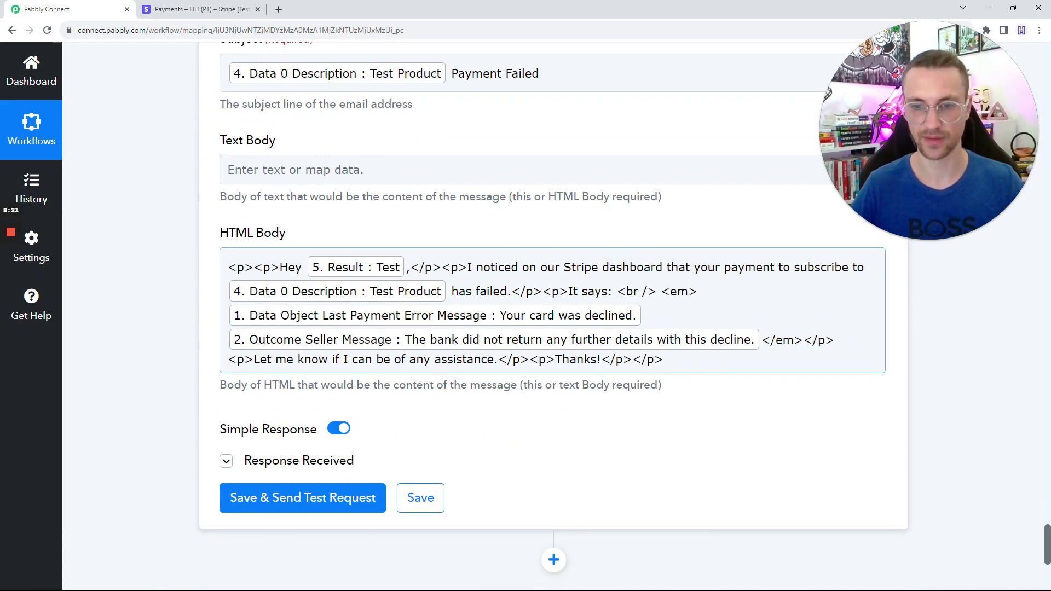
drag(663, 359, 631, 361)
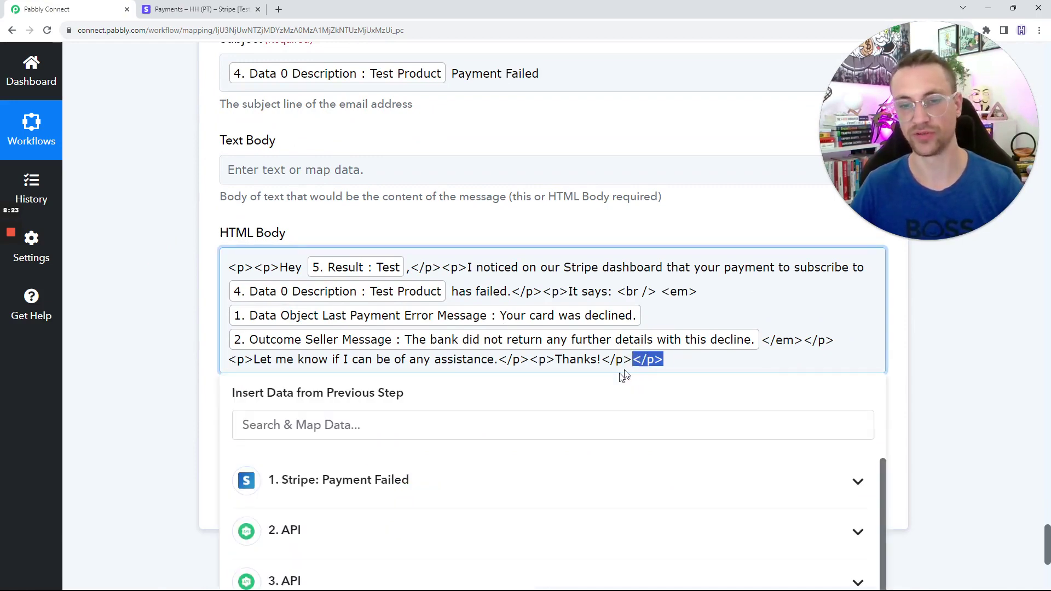
click(176, 274)
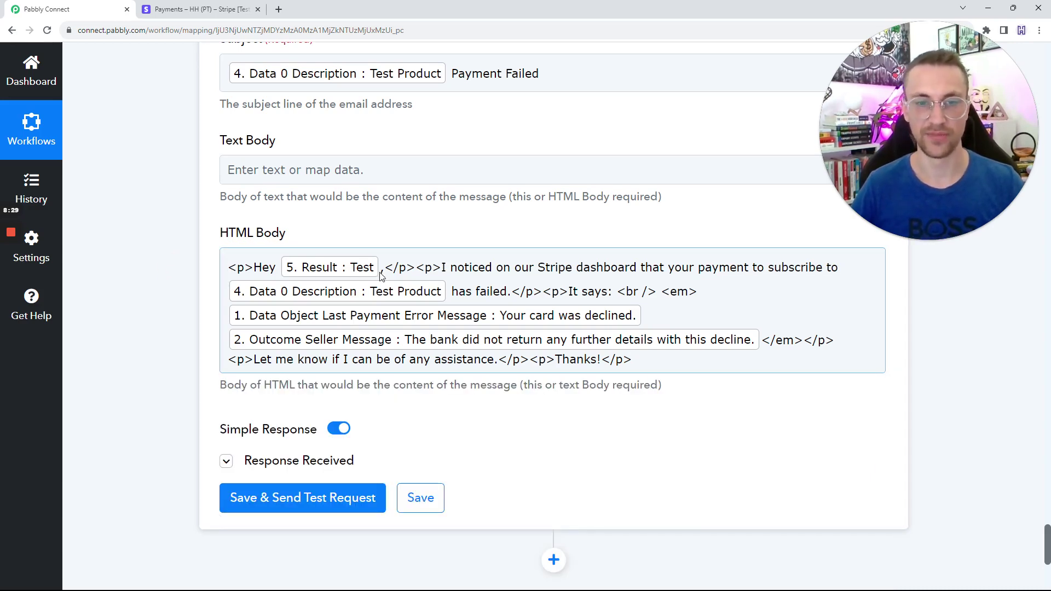
drag(441, 267, 574, 300)
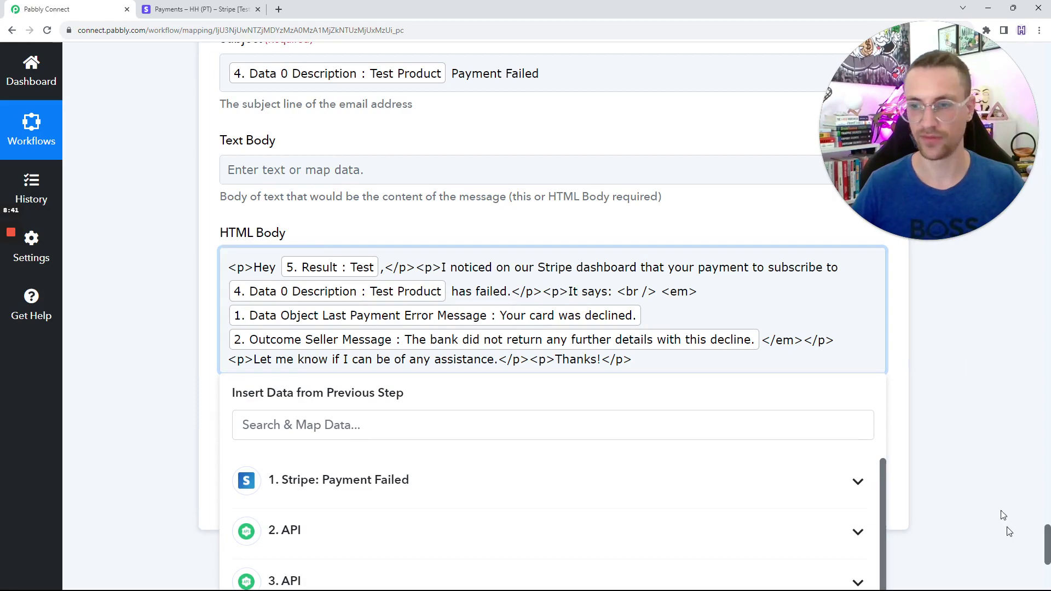
drag(1047, 539, 1001, 89)
scroll(490, 239, up, 5)
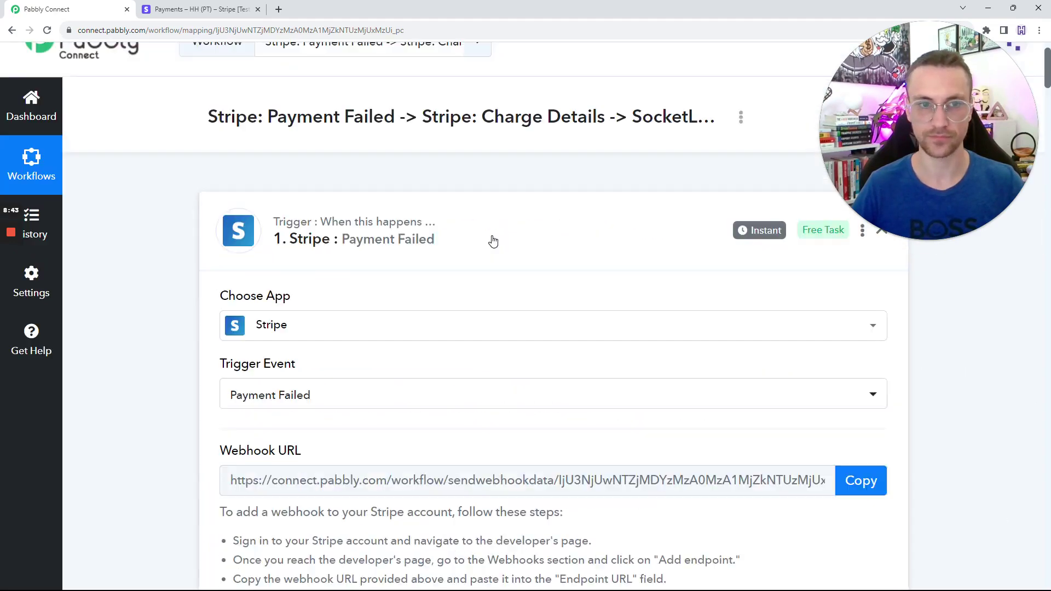
scroll(487, 382, down, 15)
scroll(596, 281, down, 10)
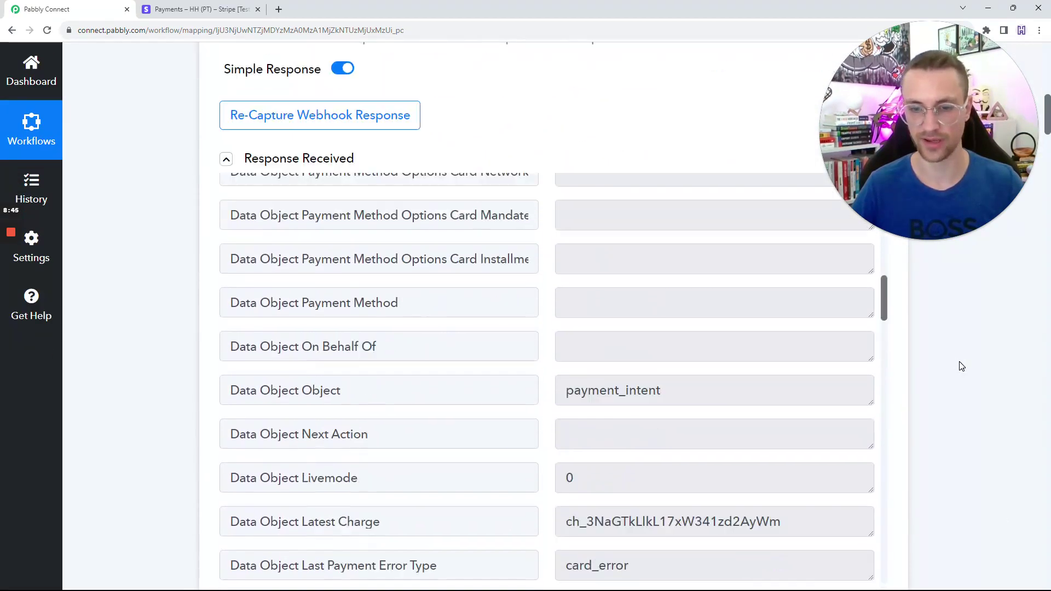
scroll(547, 202, down, 17)
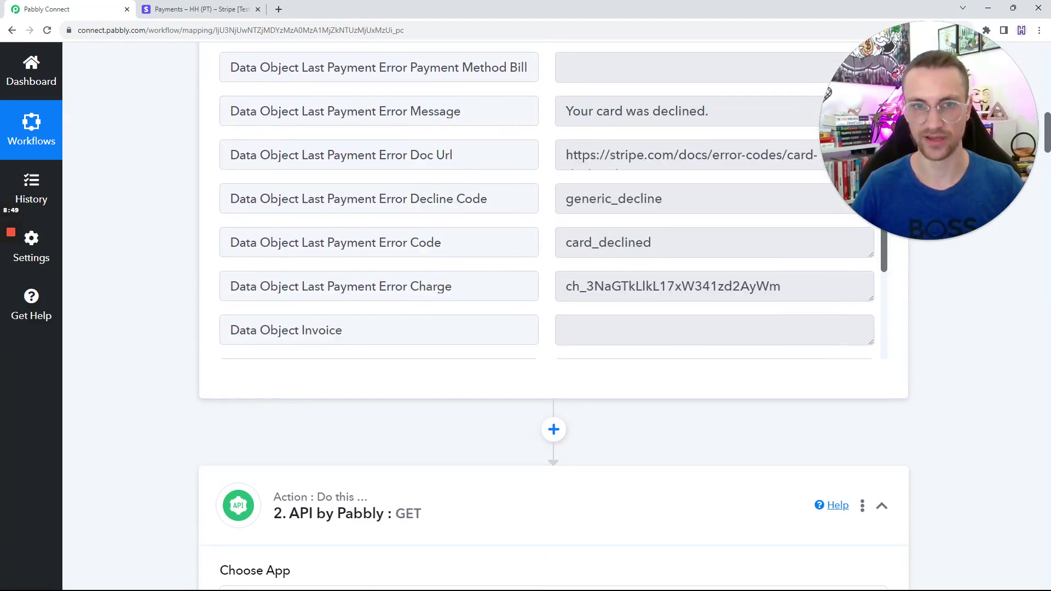
drag(463, 166, 207, 163)
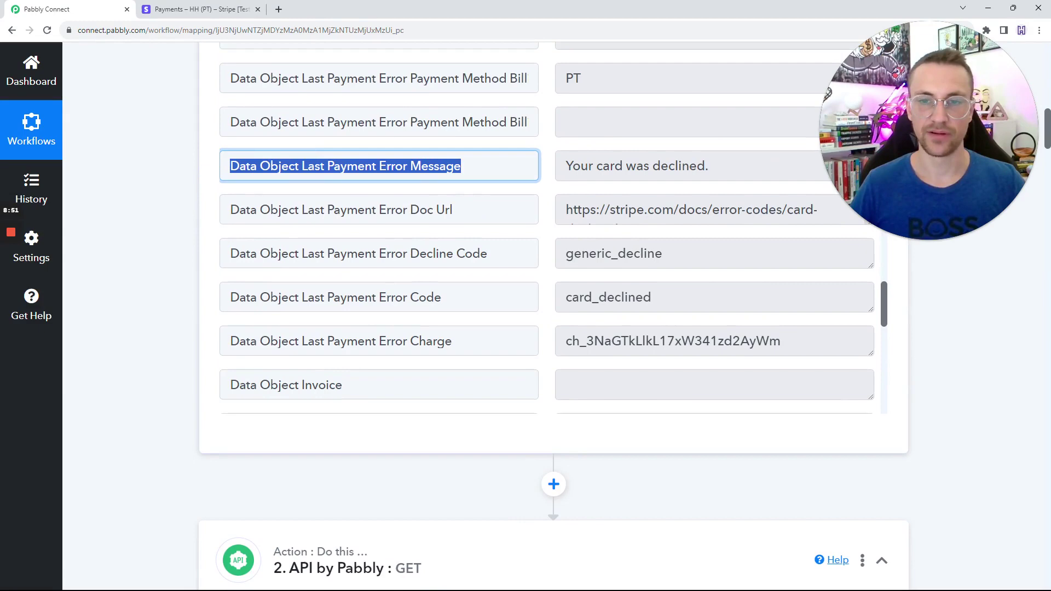
key(Tab)
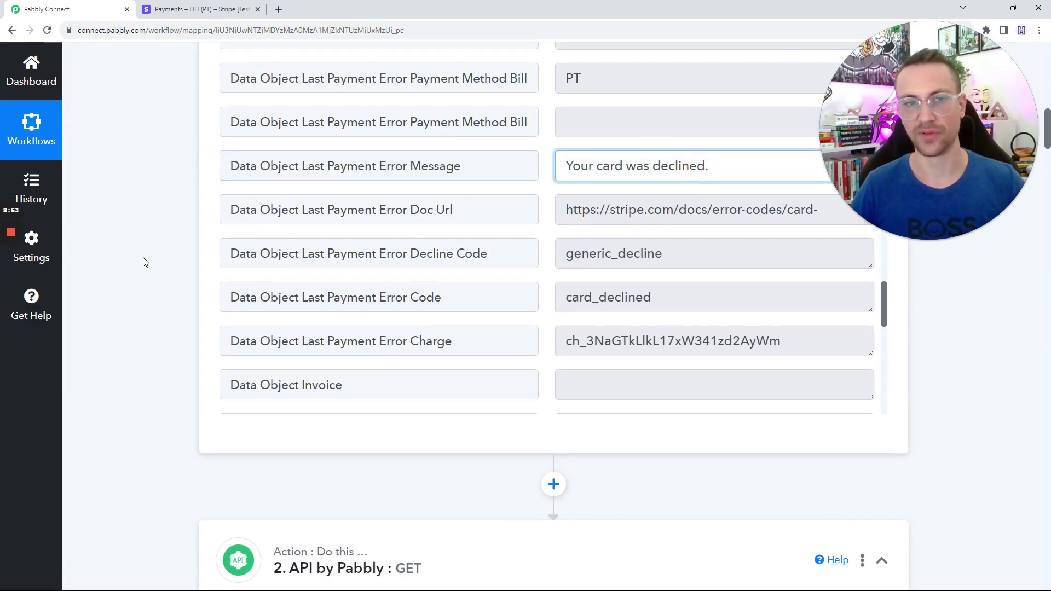
click(144, 261)
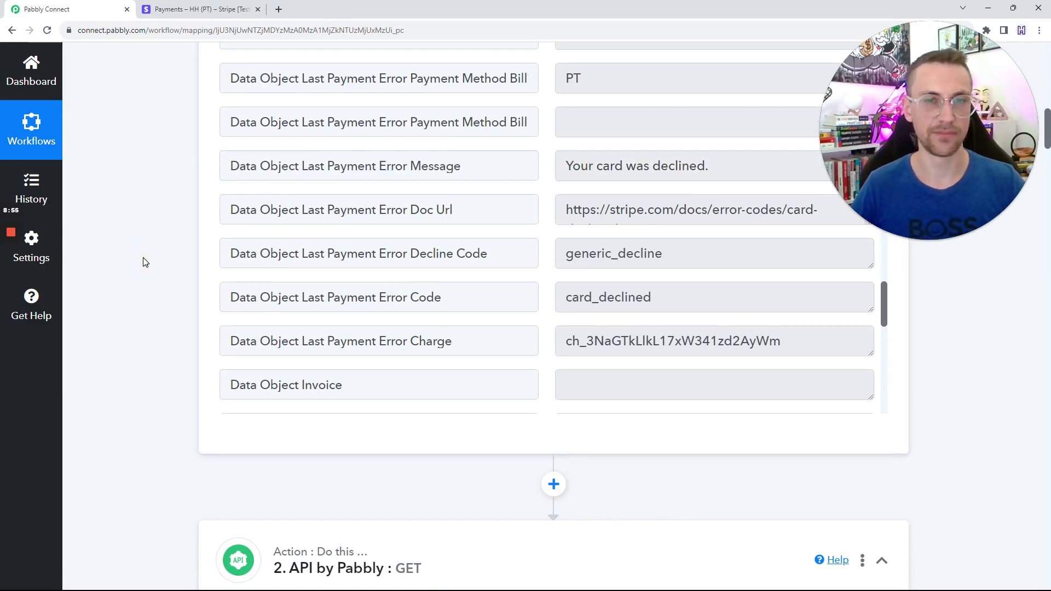
scroll(145, 262, down, 6)
scroll(145, 262, down, 13)
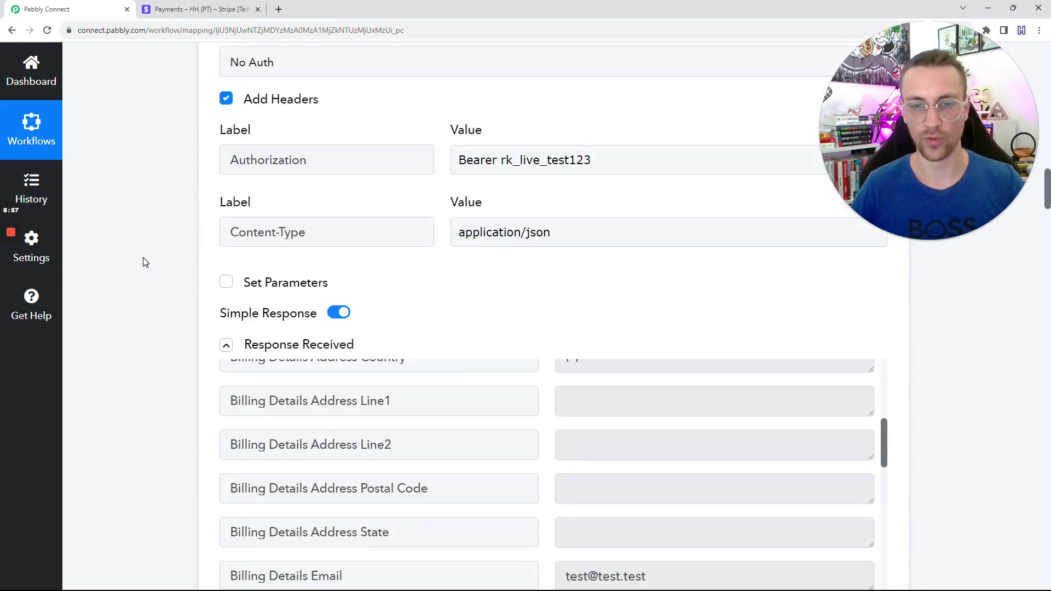
scroll(547, 328, down, 5)
scroll(547, 328, down, 14)
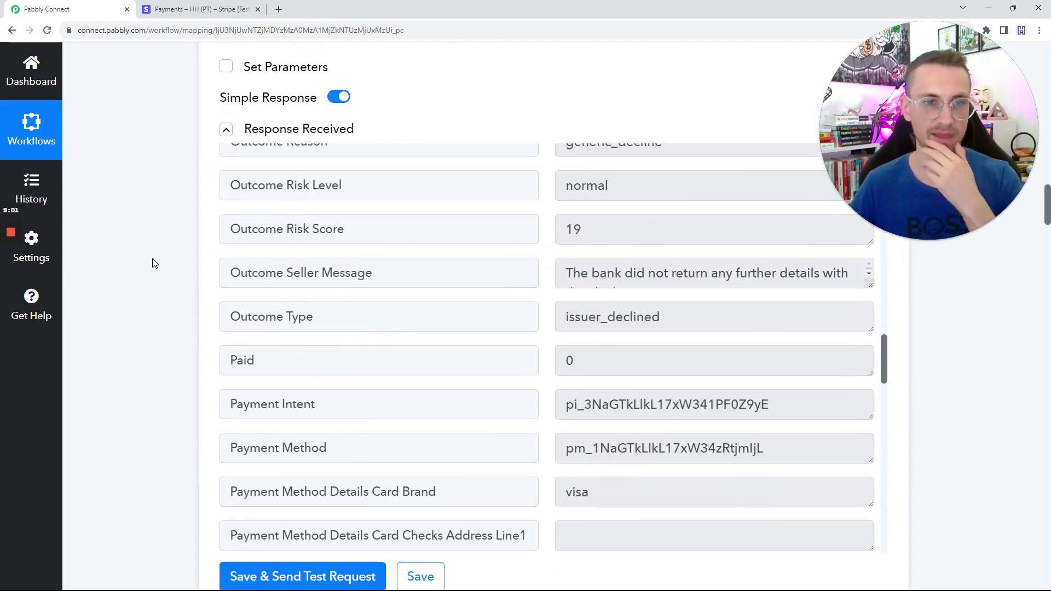
scroll(153, 263, up, 7)
click(349, 169)
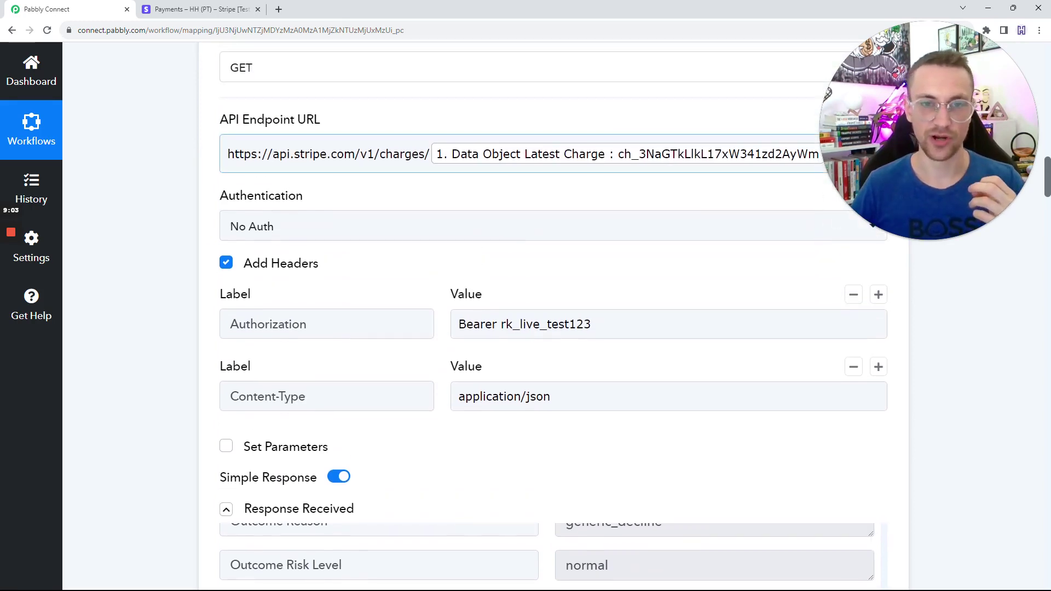
click(400, 206)
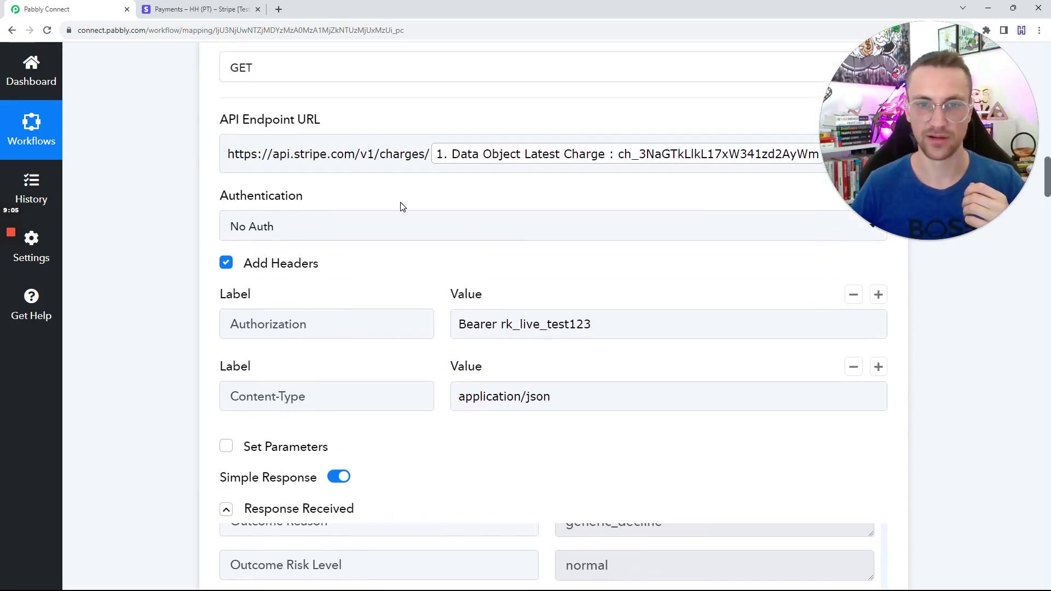
scroll(402, 206, up, 4)
scroll(405, 208, down, 8)
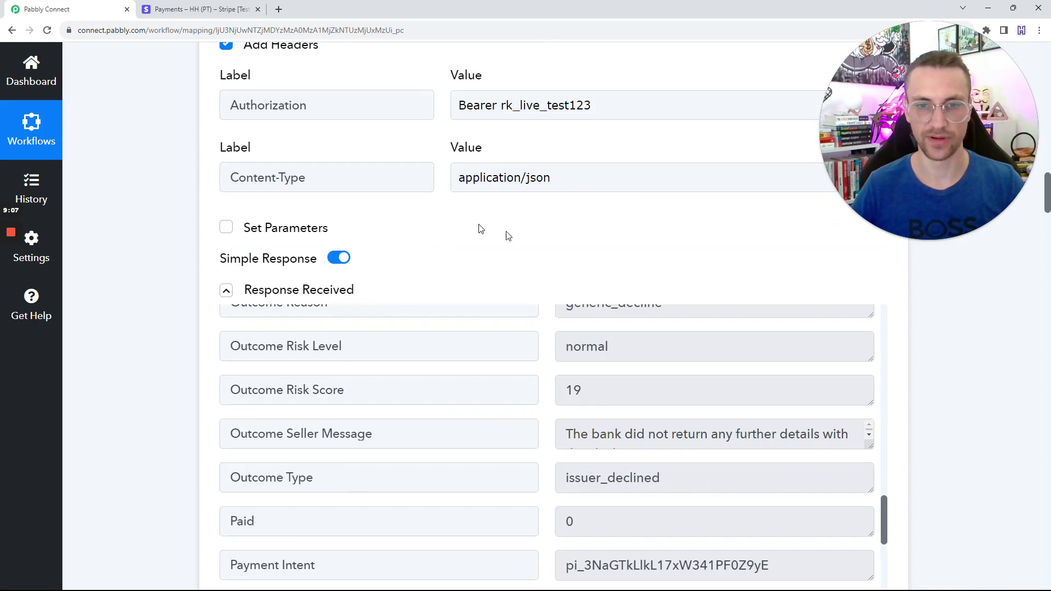
scroll(585, 250, down, 1)
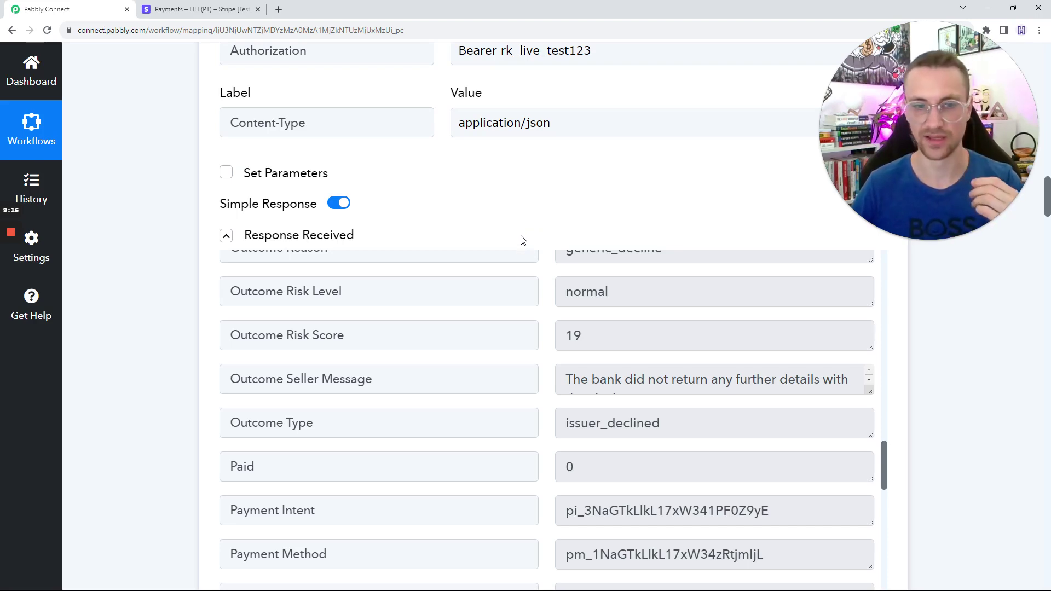
scroll(186, 237, up, 5)
scroll(189, 237, down, 4)
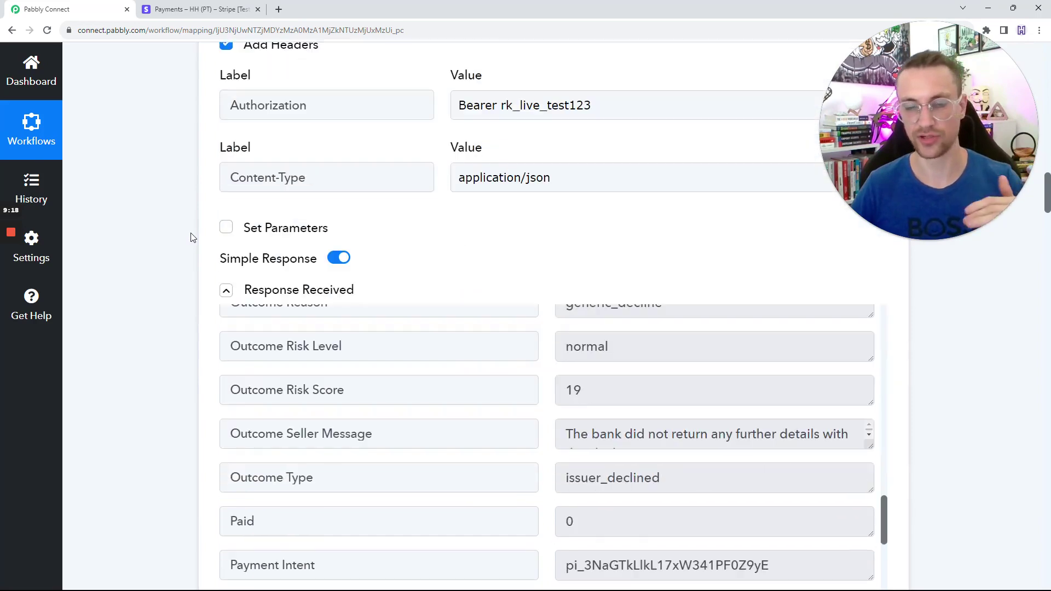
scroll(192, 237, down, 1)
drag(869, 392, 872, 418)
drag(646, 399, 607, 378)
click(172, 327)
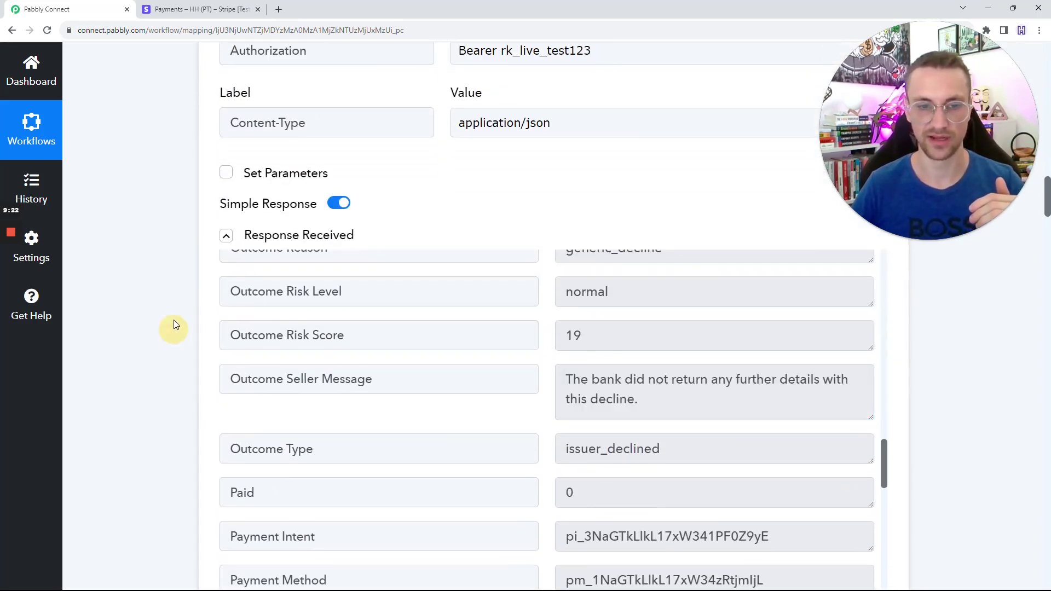
scroll(174, 317, down, 20)
scroll(174, 308, down, 20)
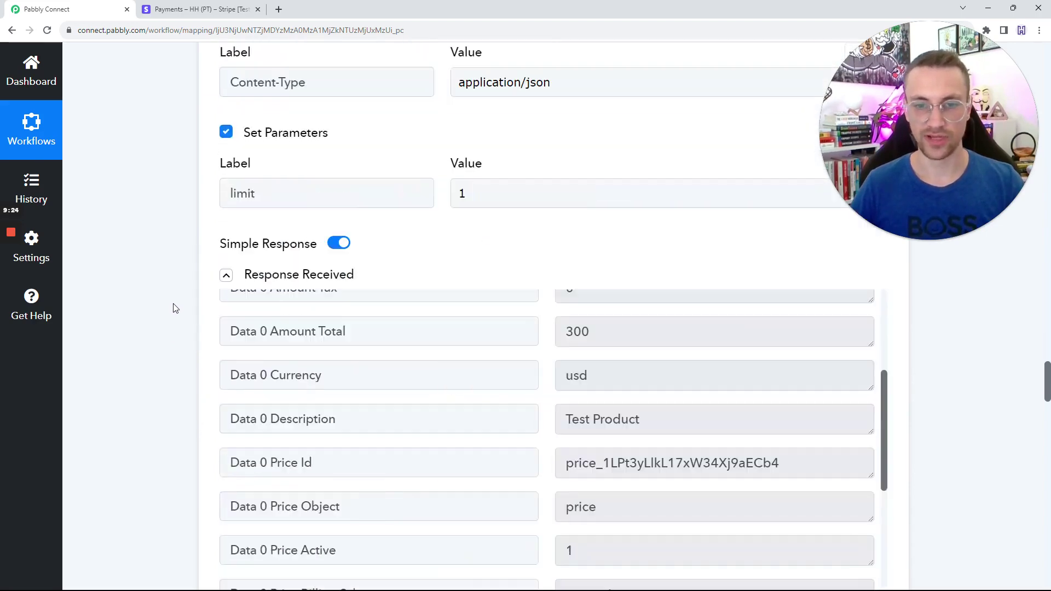
scroll(175, 308, down, 20)
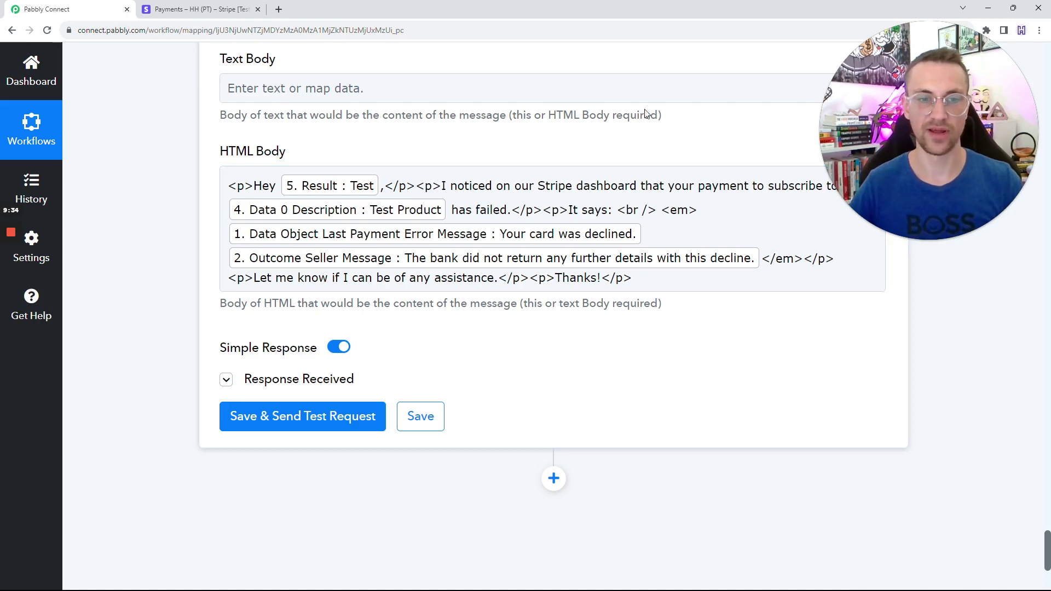
Select the HTML Body's closing sentence 'Let me know if I can be of any assistance.'.
drag(319, 277, 513, 278)
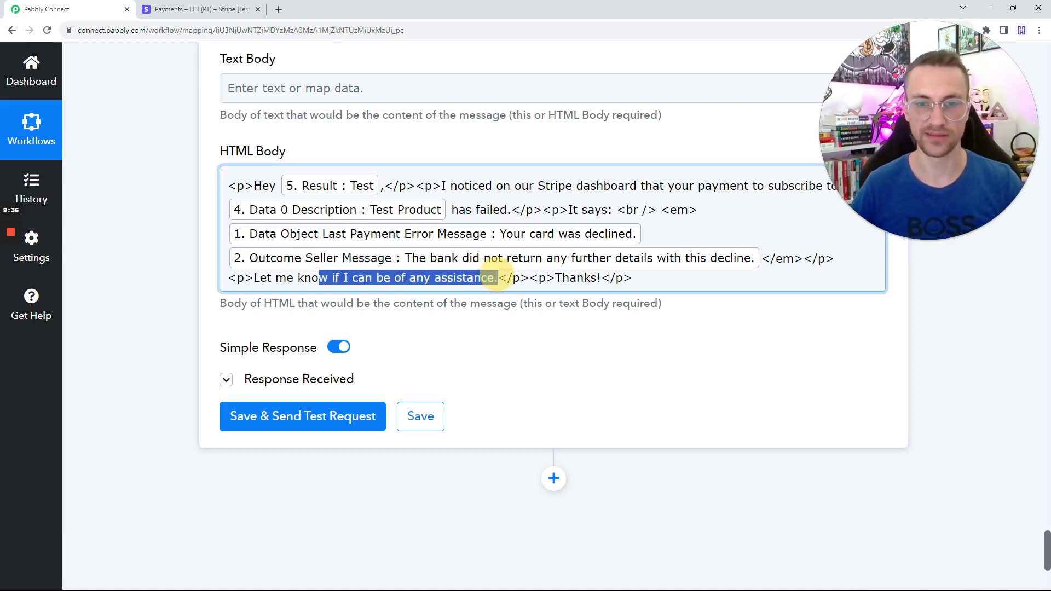
click(497, 278)
key(shift+Home)
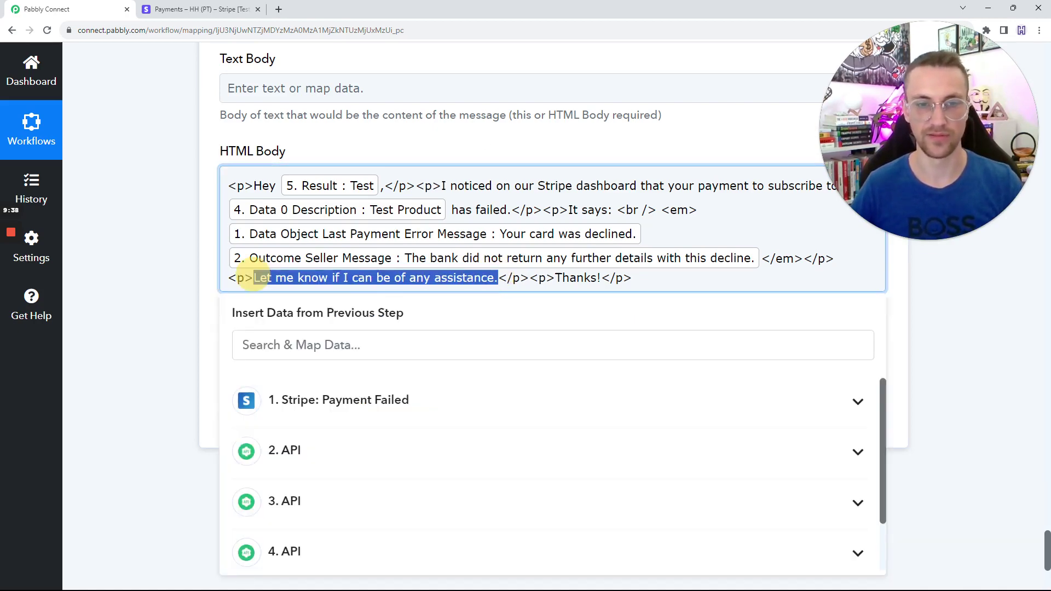
key(shift+Right)
key(shift+Right)
key(shift+Right)
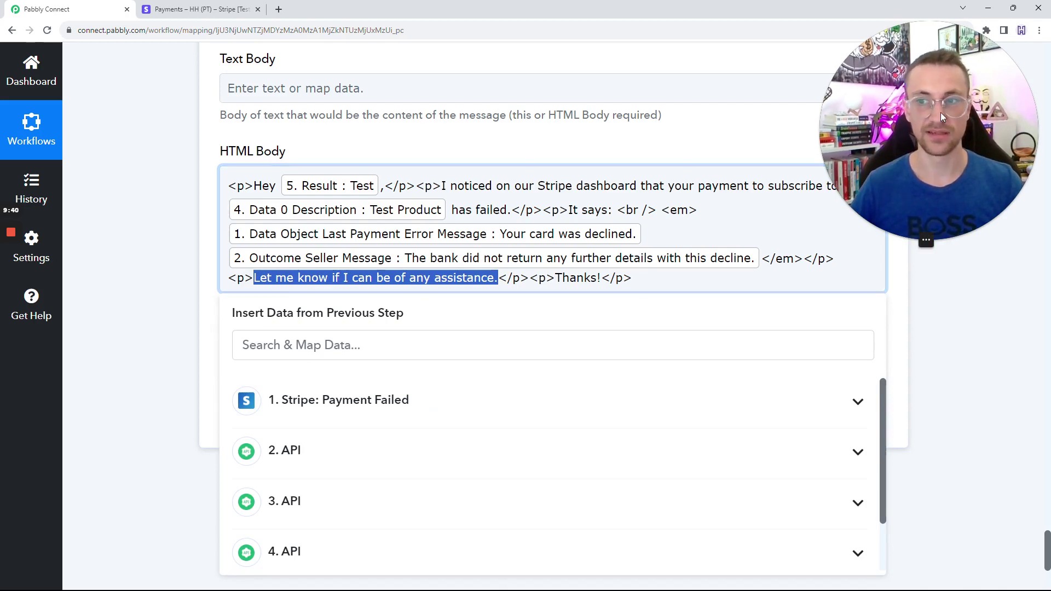